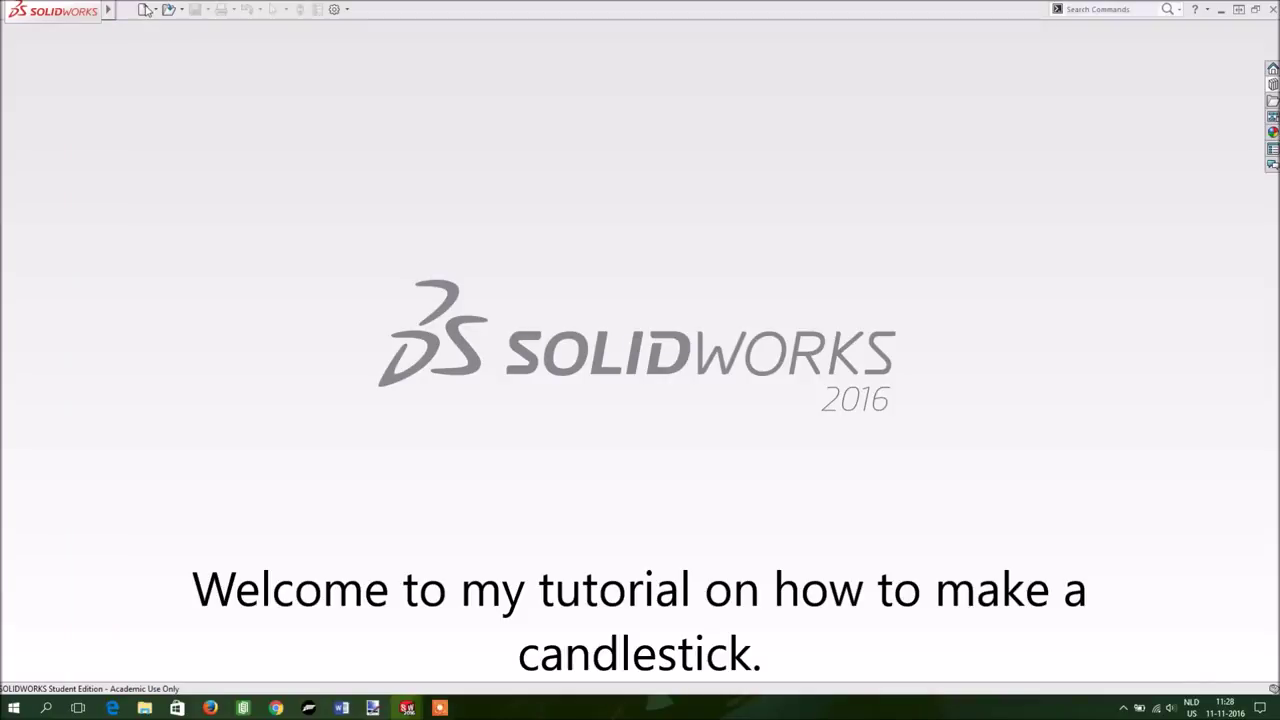
Create a new part and start a revolved boss sketched on the Front Plane
click(535, 515)
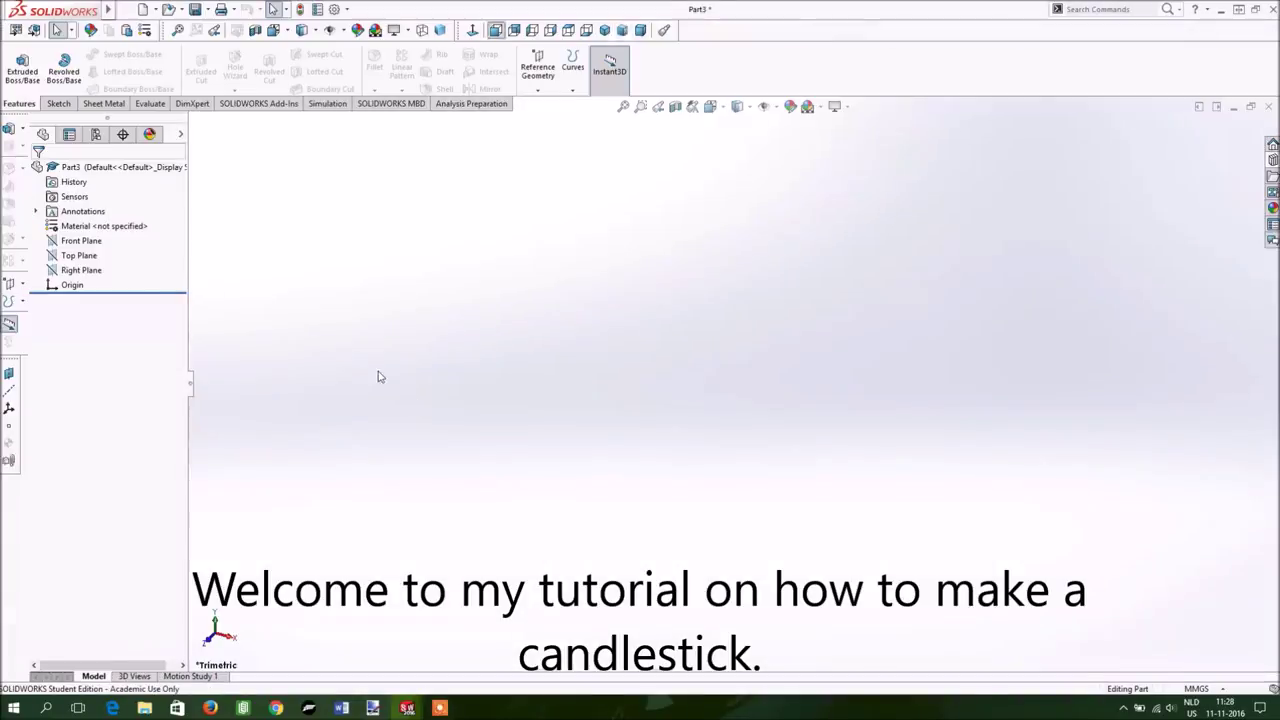
click(73, 78)
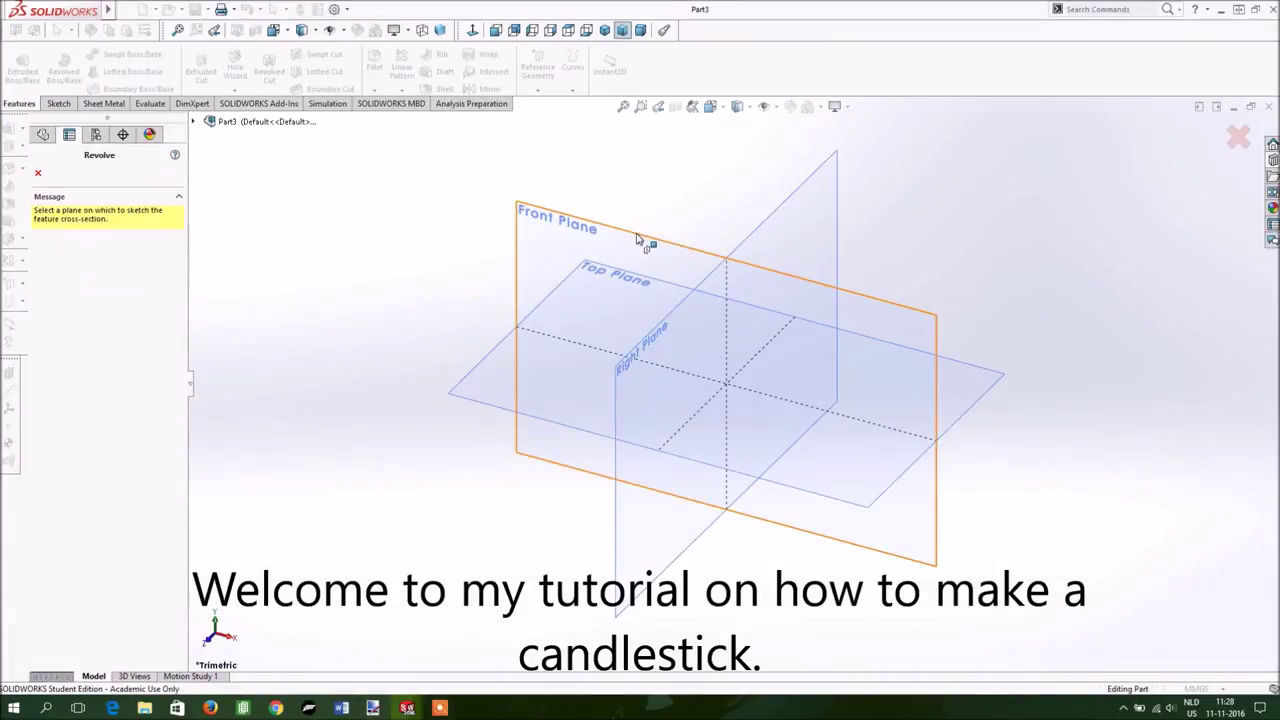
click(645, 240)
Draw a horizontal base line from the origin, then a vertical line topped by a short horizontal line
click(85, 52)
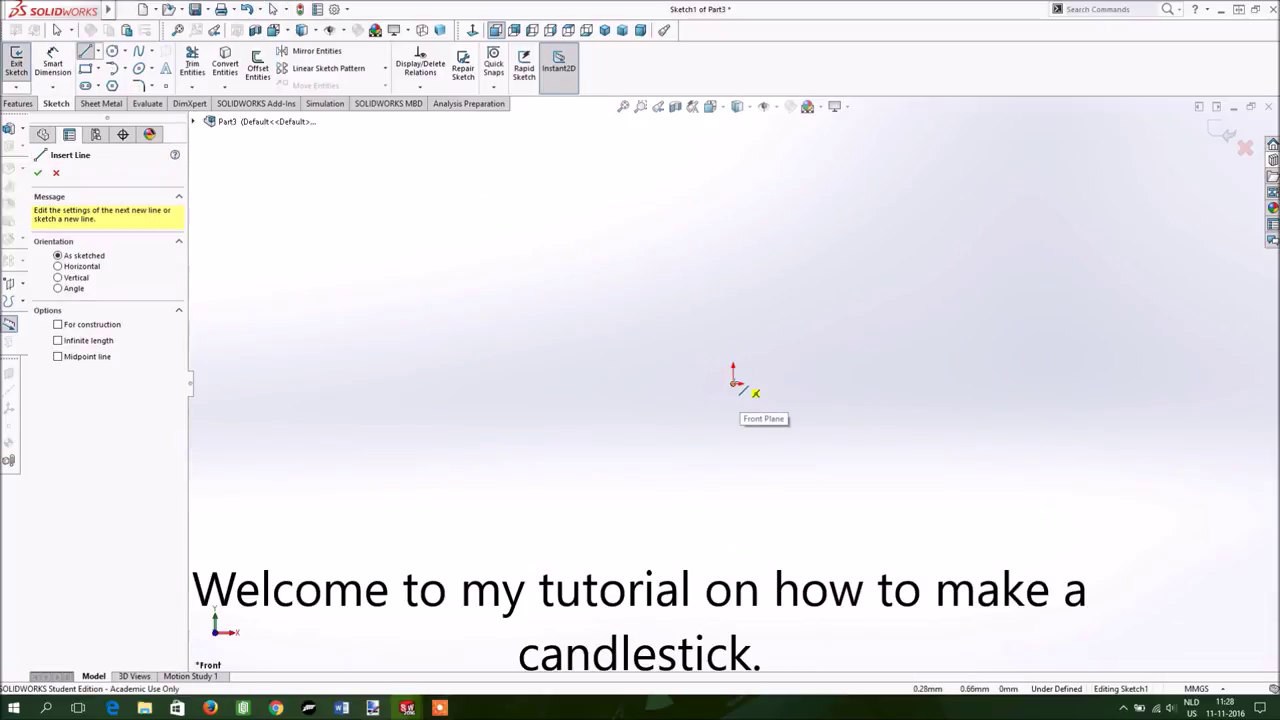
click(735, 383)
click(838, 383)
key(Escape)
key(l)
click(734, 383)
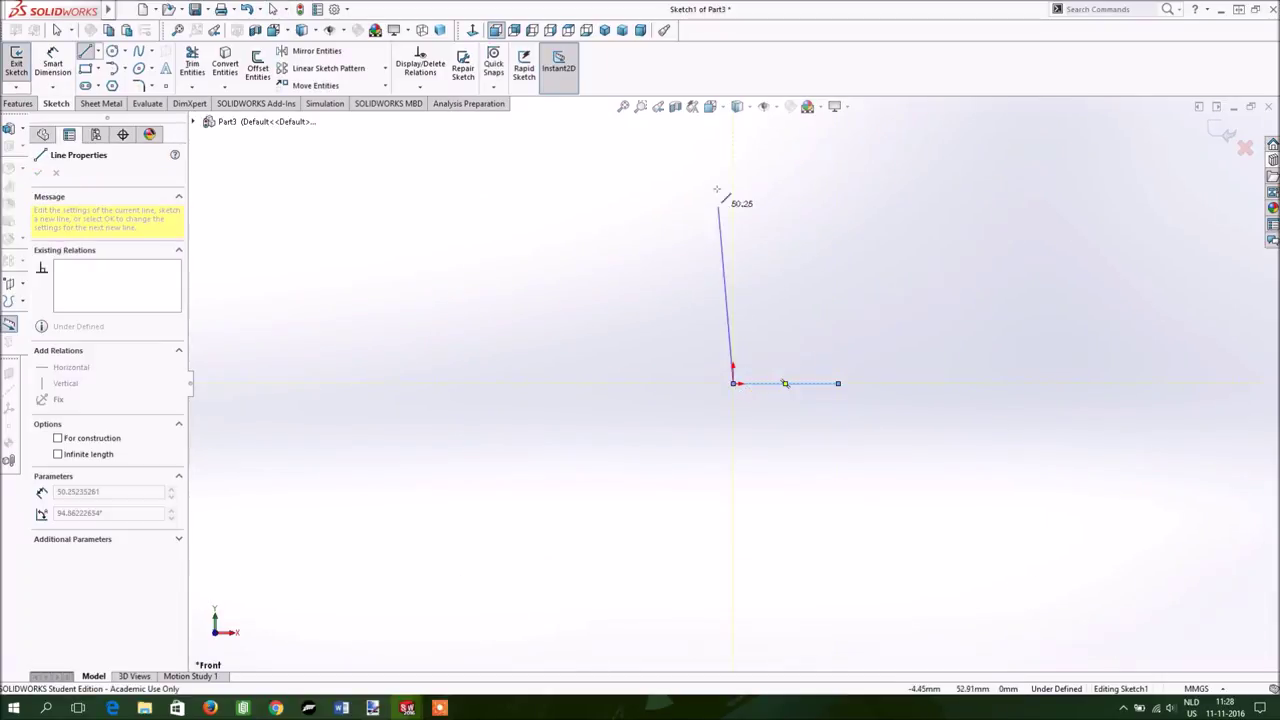
click(734, 140)
click(785, 141)
key(Escape)
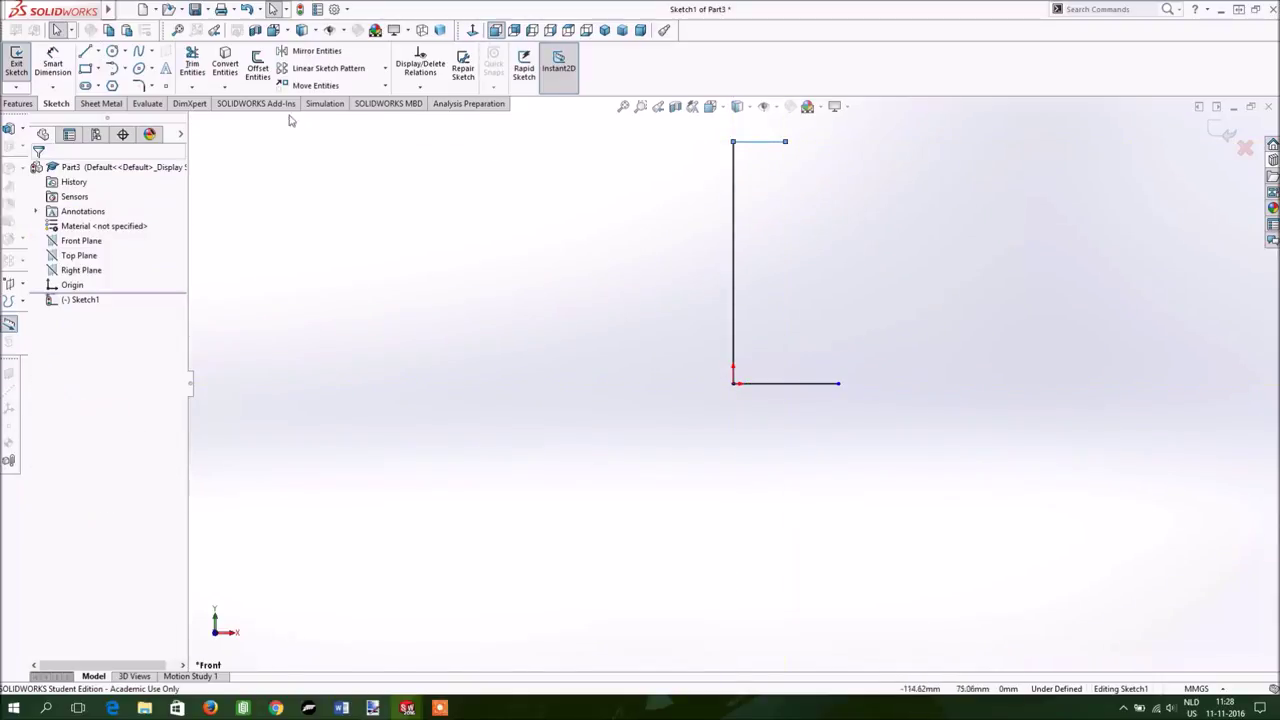
Dimension the top line to 20 mm, the vertical line, and the base line to 90 mm
click(54, 60)
click(734, 250)
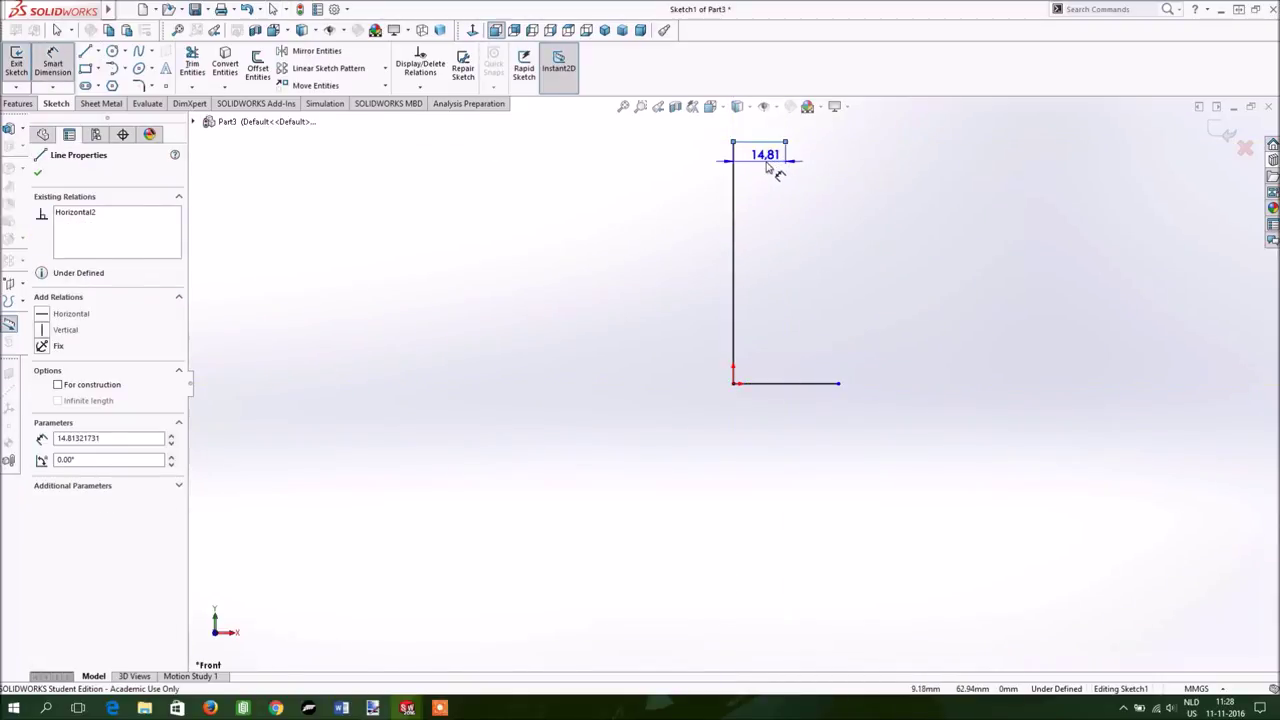
click(767, 165)
text(20)
key(Return)
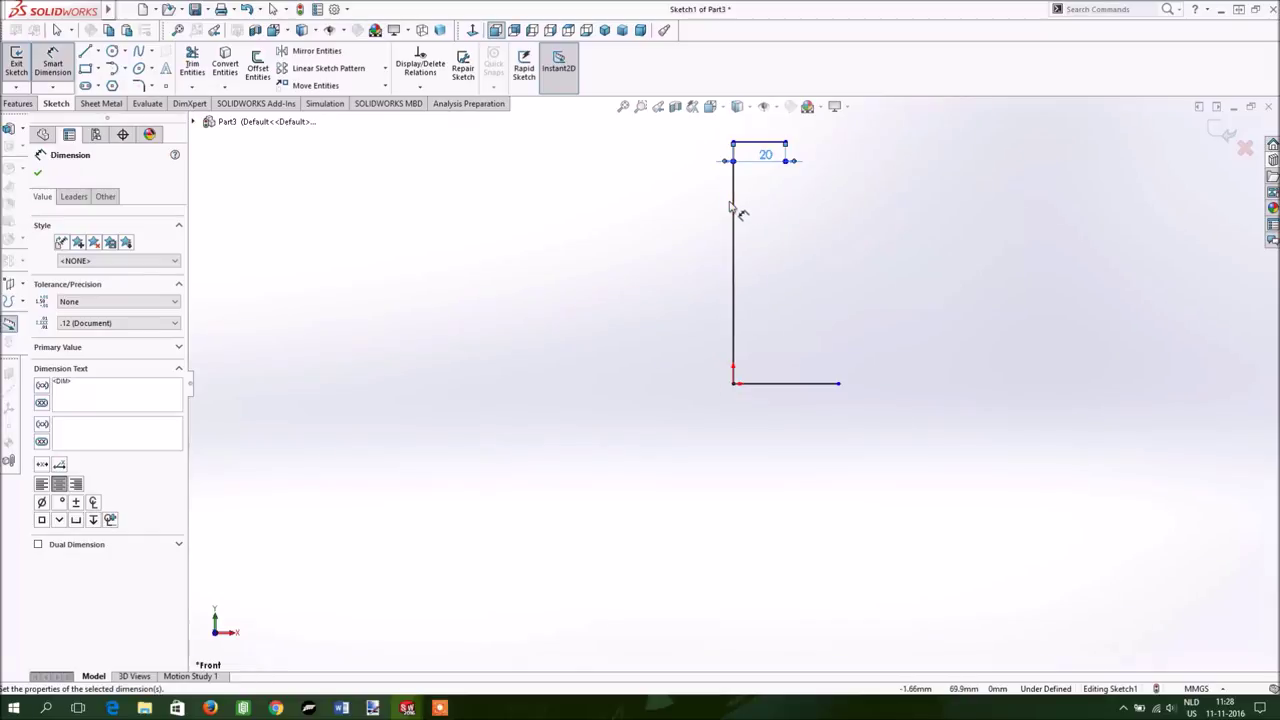
click(733, 208)
click(648, 225)
text(150)
key(Return)
key(f)
click(686, 580)
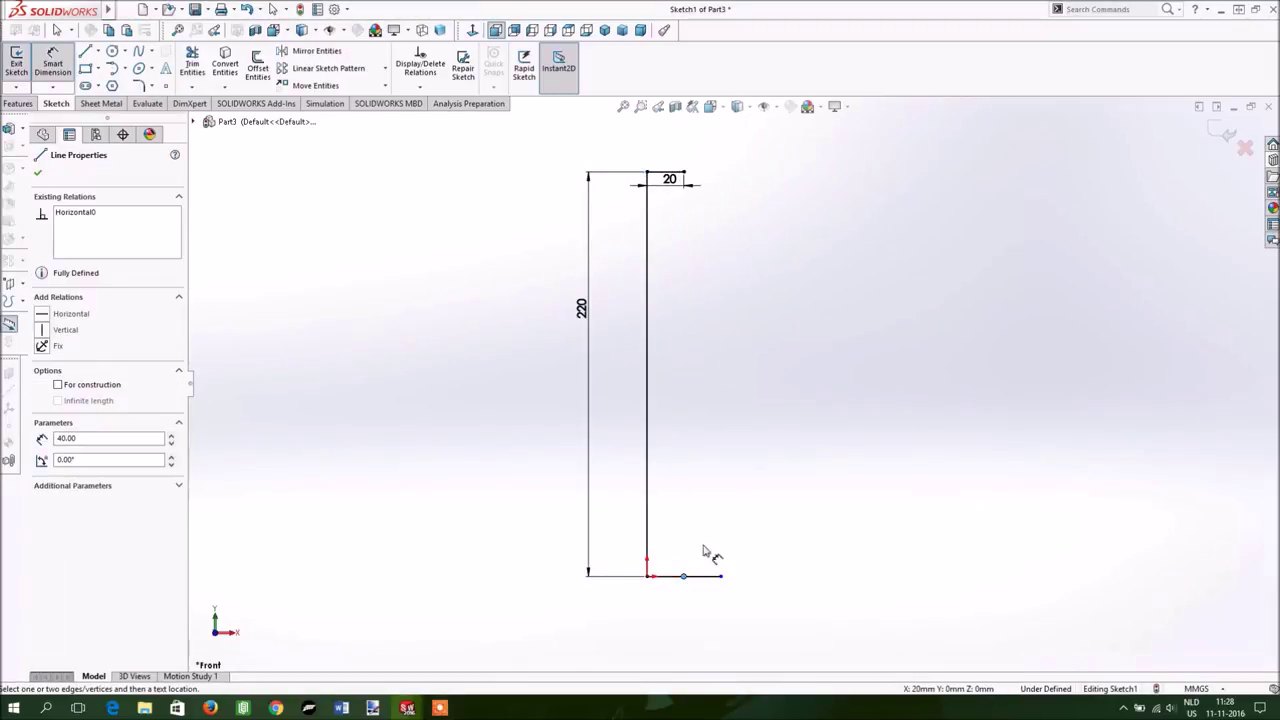
click(698, 612)
text(90)
key(Return)
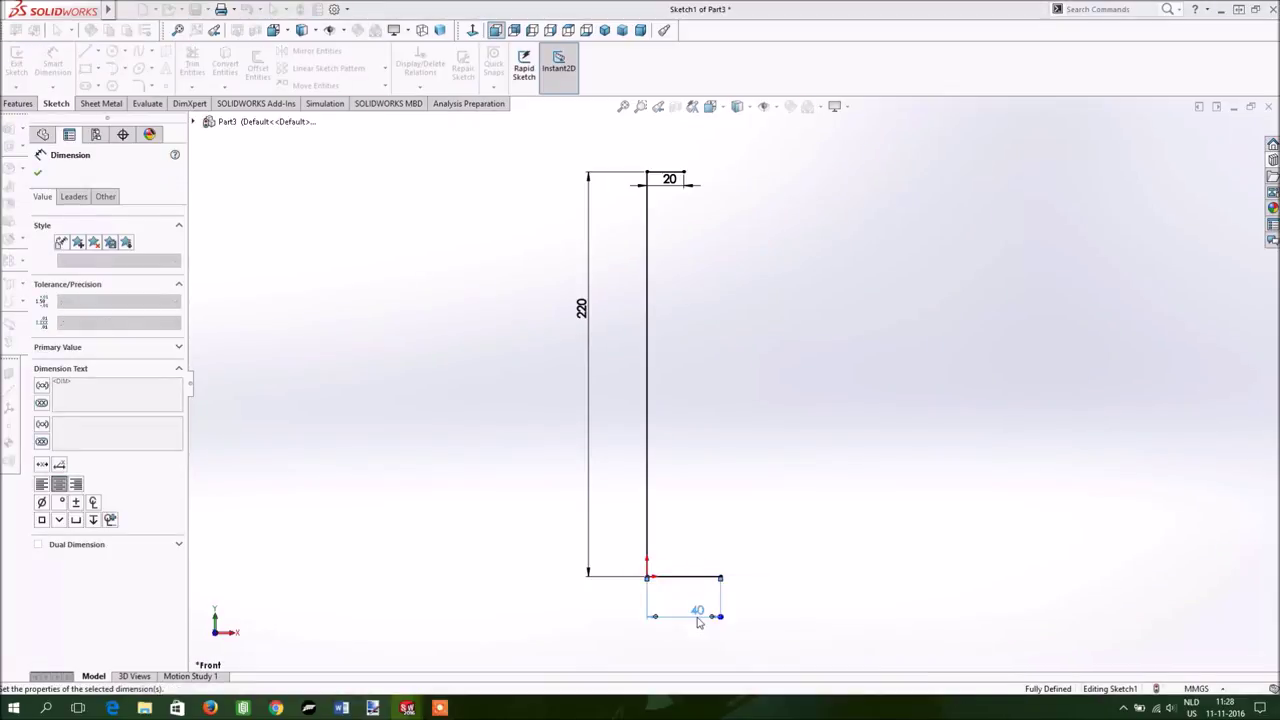
key(Escape)
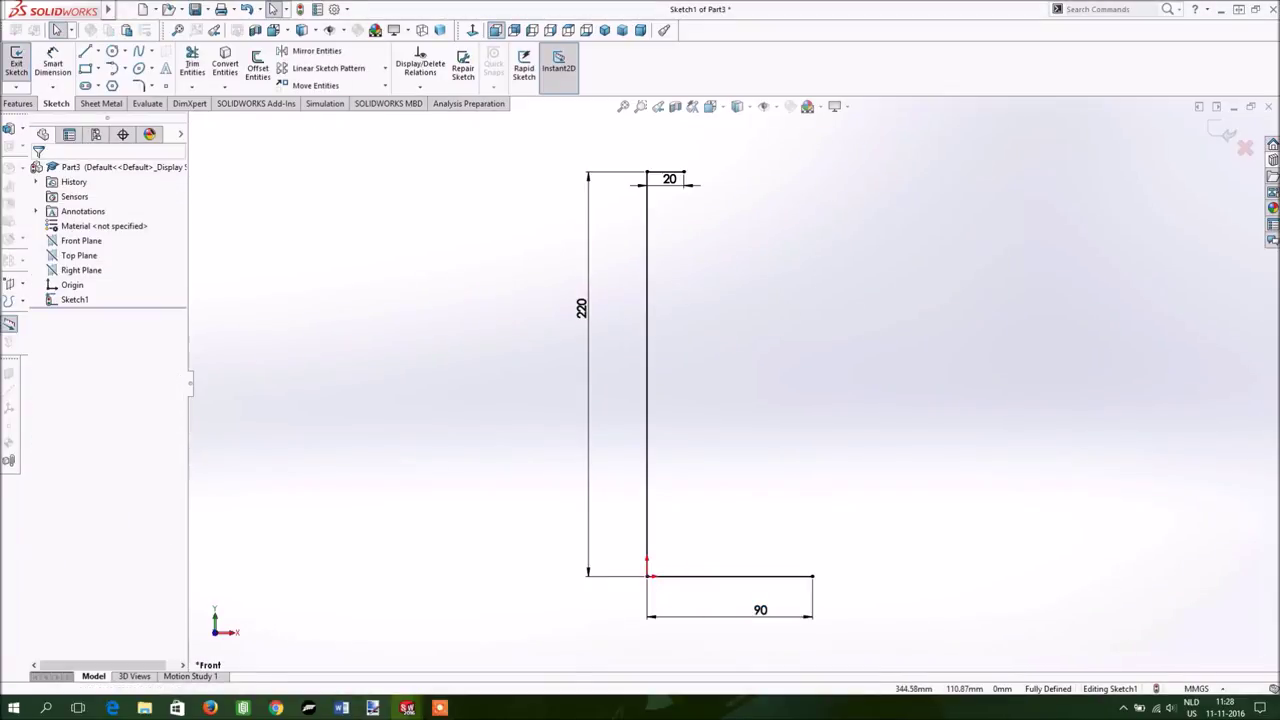
click(116, 68)
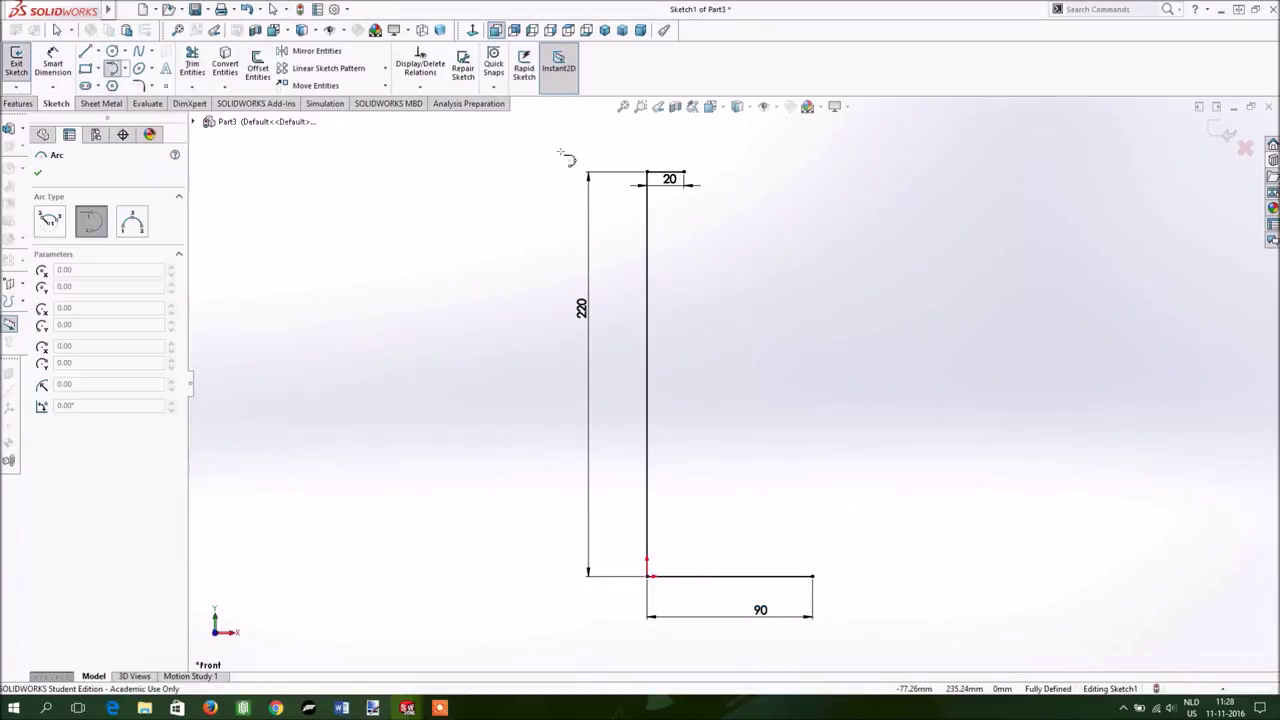
Draw a tangent arc curling down from the top line's end and dimension it R10
click(684, 174)
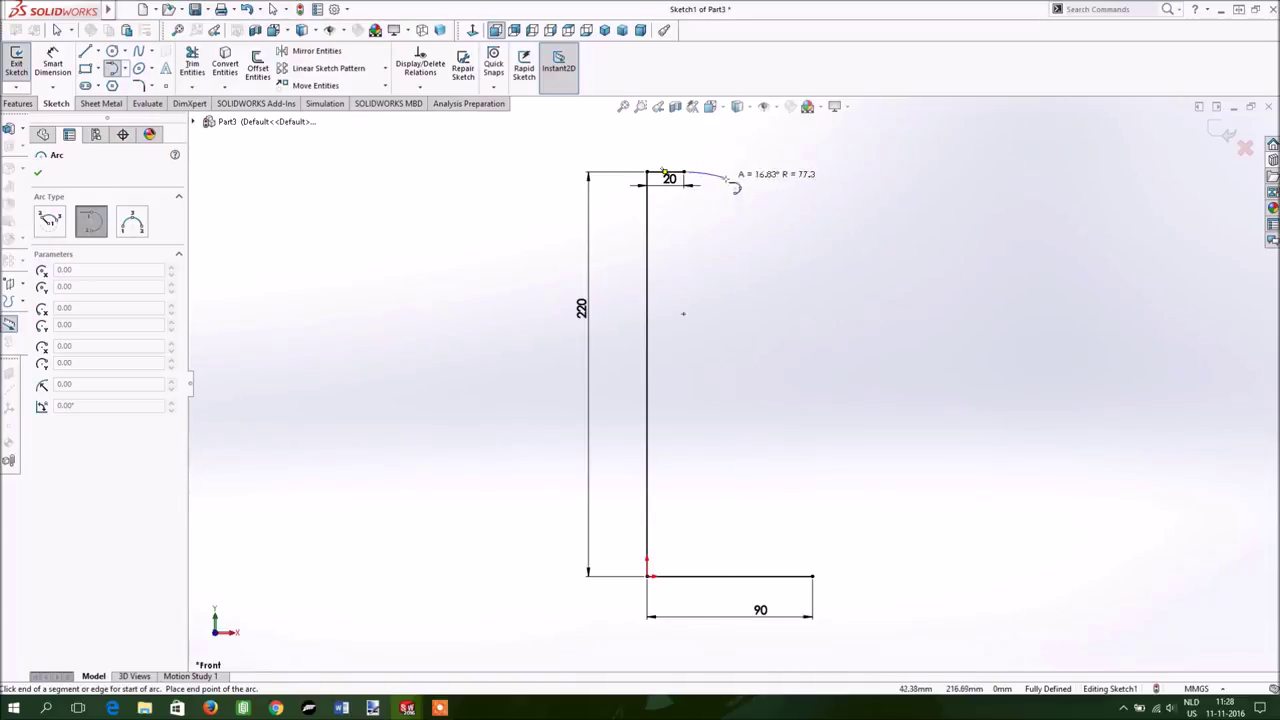
click(684, 206)
key(Escape)
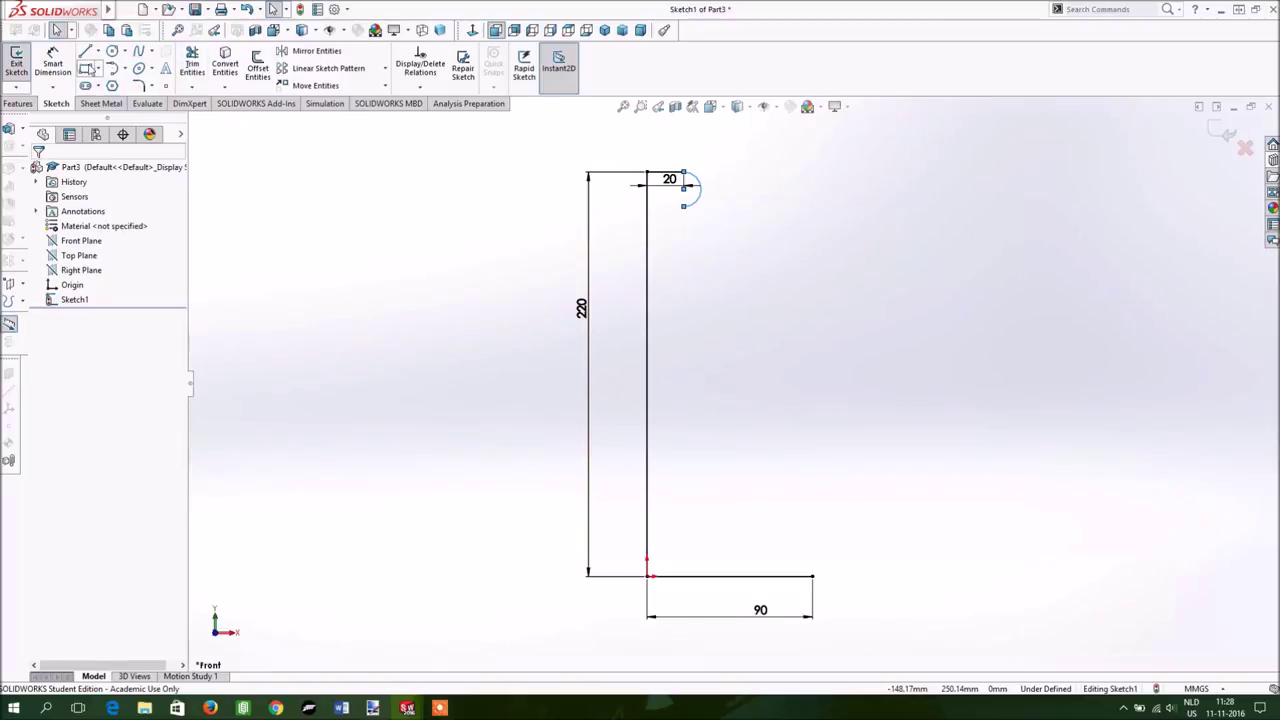
click(53, 62)
click(699, 188)
scroll(750, 215, down, 3)
click(748, 220)
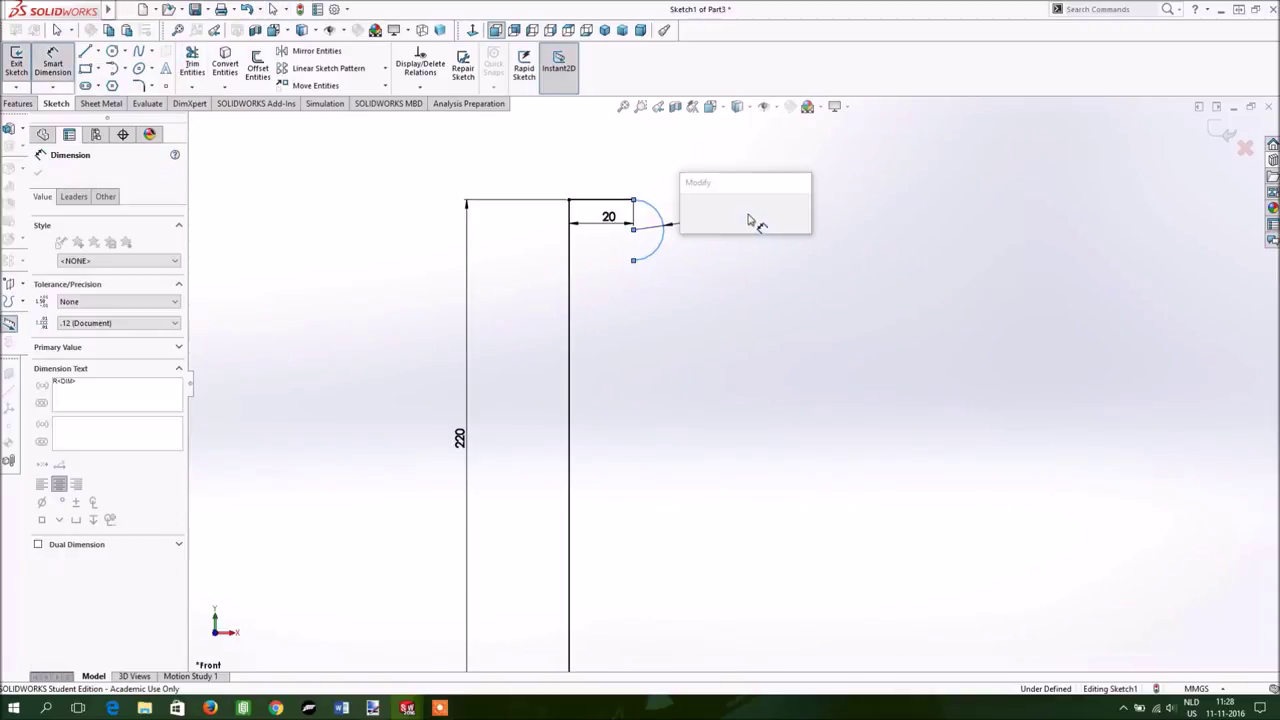
text(10)
key(Return)
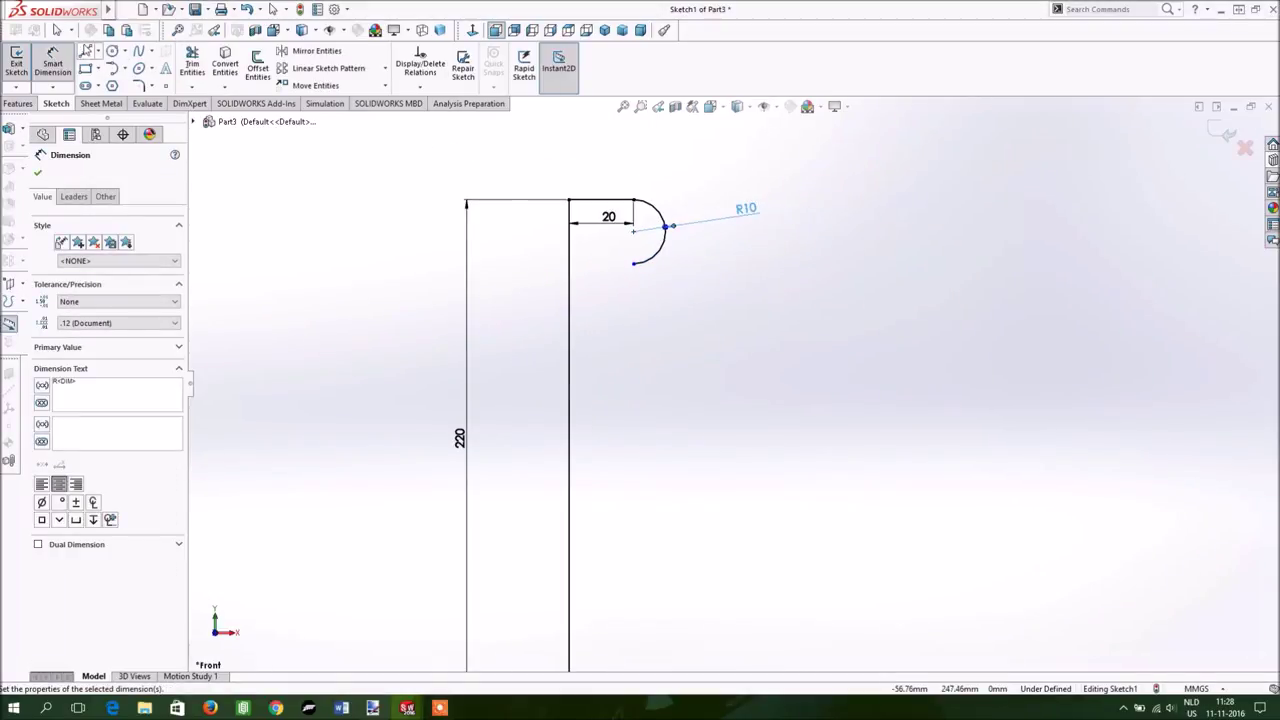
Draw a long vertical line down from the arc's lower end
click(86, 50)
click(634, 265)
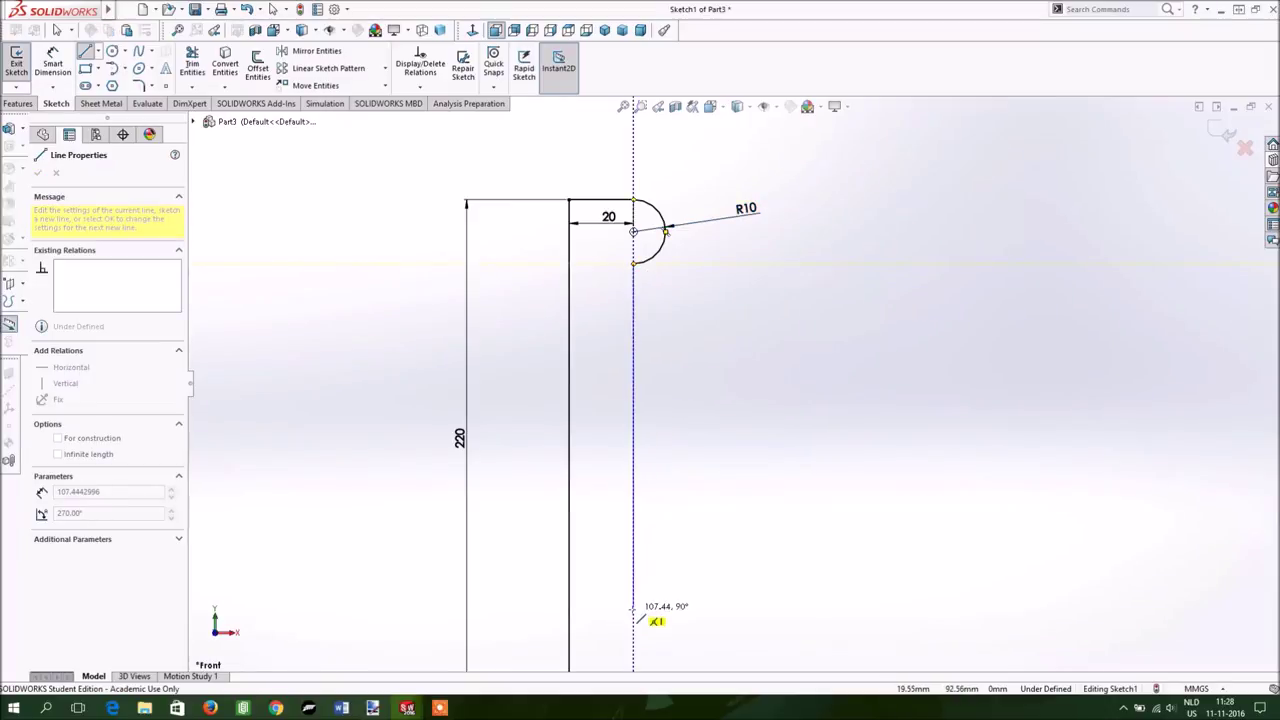
scroll(650, 605, up, 3)
click(686, 563)
key(Escape)
click(124, 68)
click(148, 114)
scroll(705, 406, down, 3)
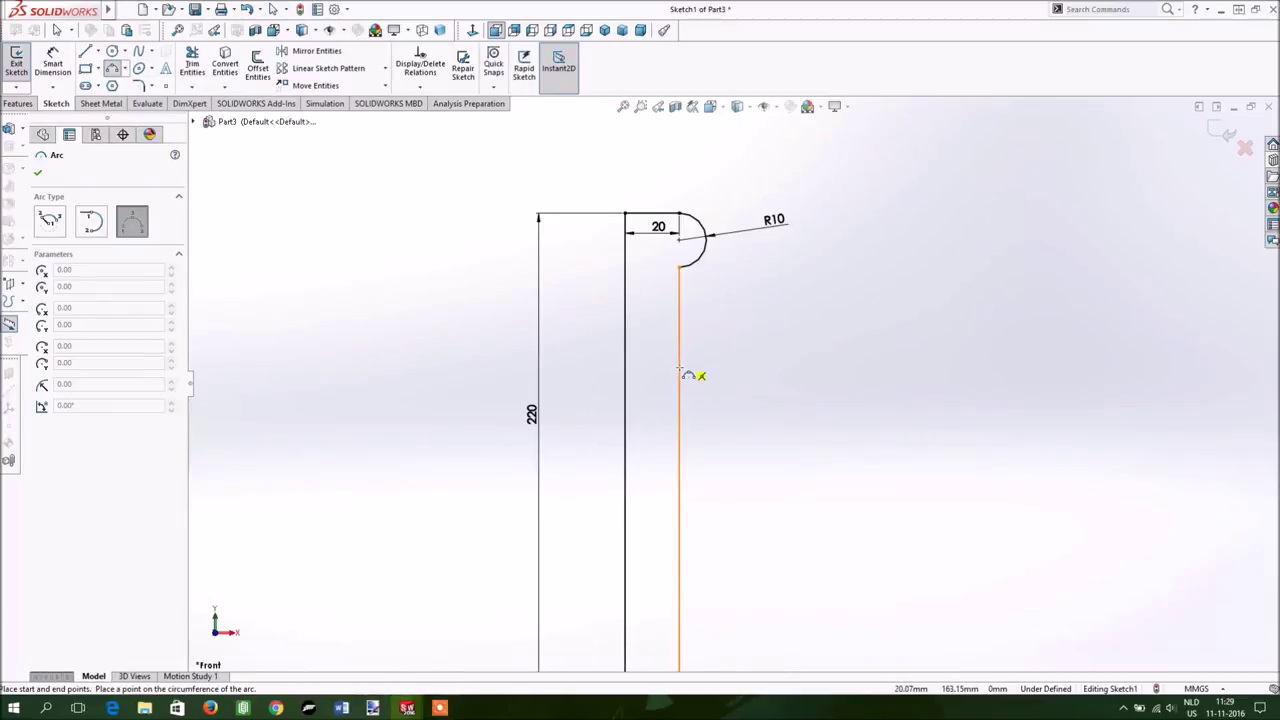
Draw a 3-point arc bulging right from the vertical line with a 20 mm radius
click(681, 383)
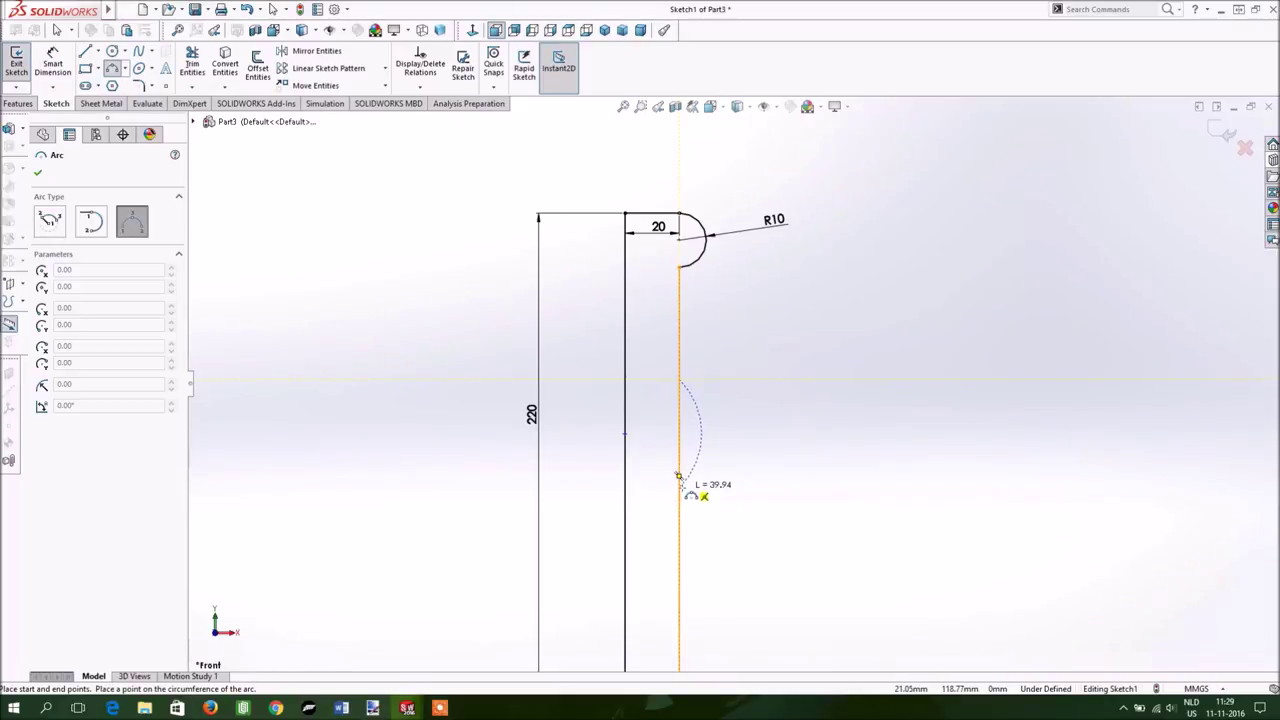
click(680, 490)
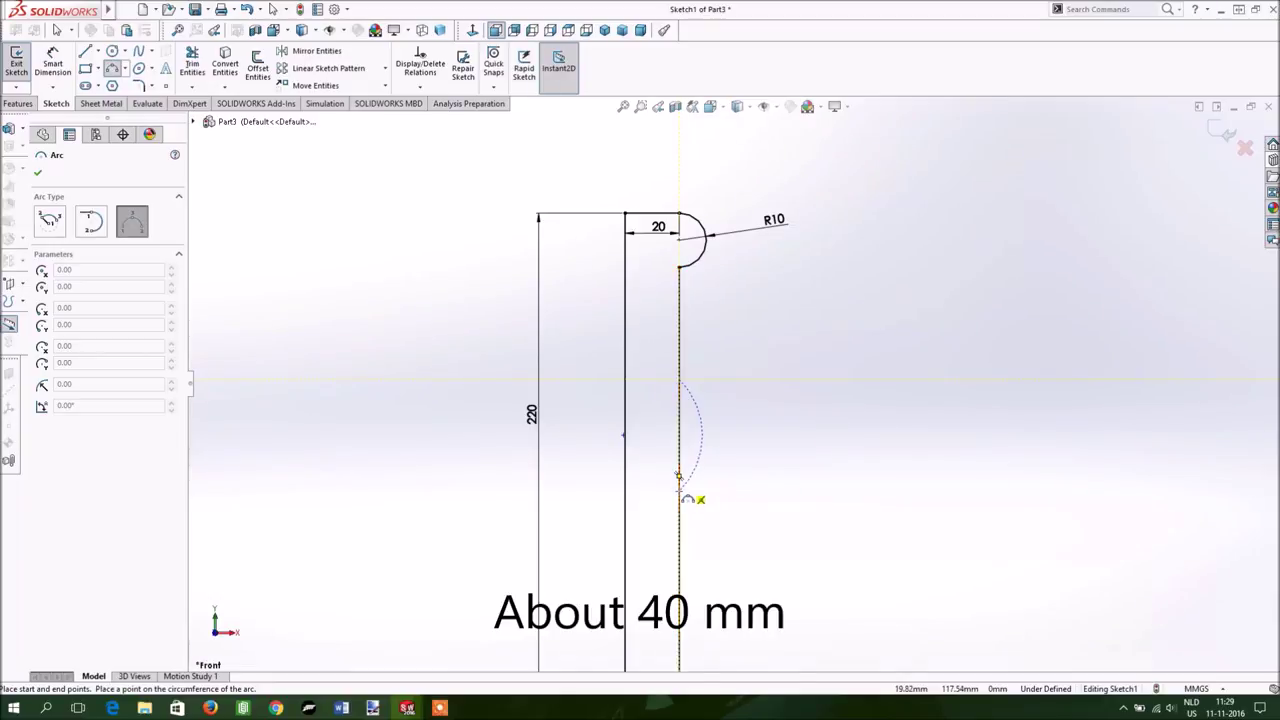
click(738, 436)
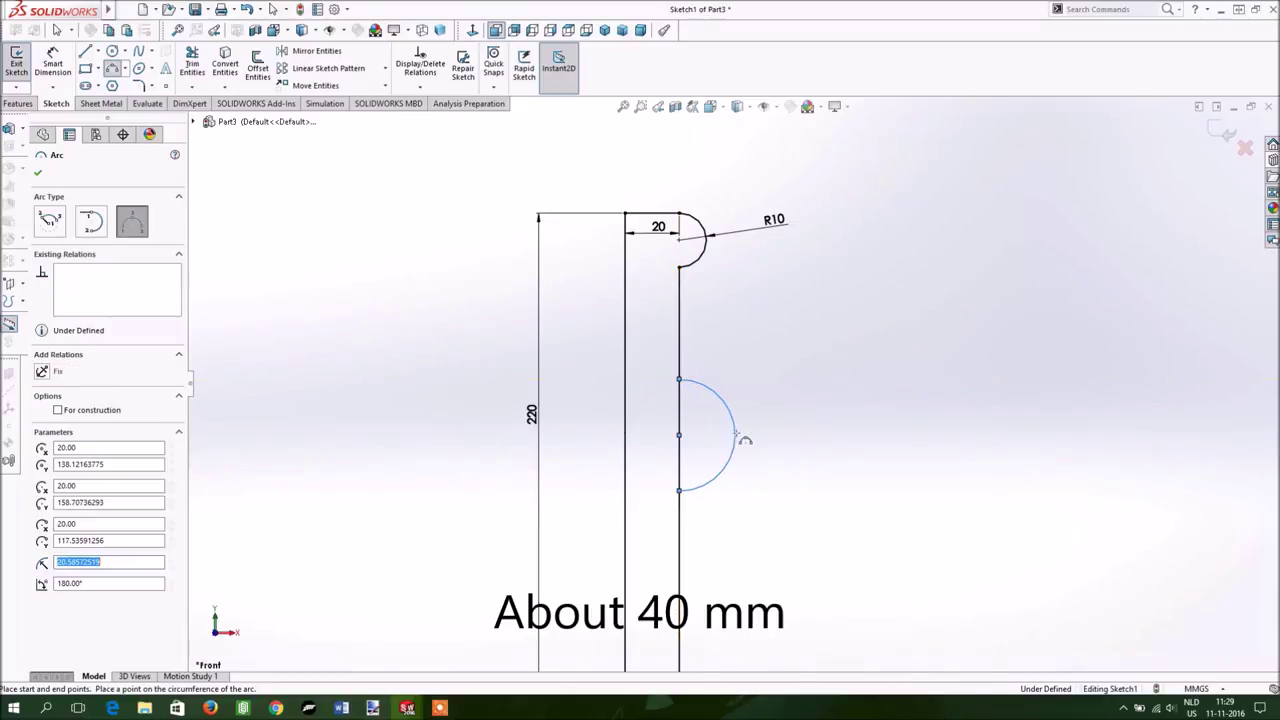
text(20)
key(Return)
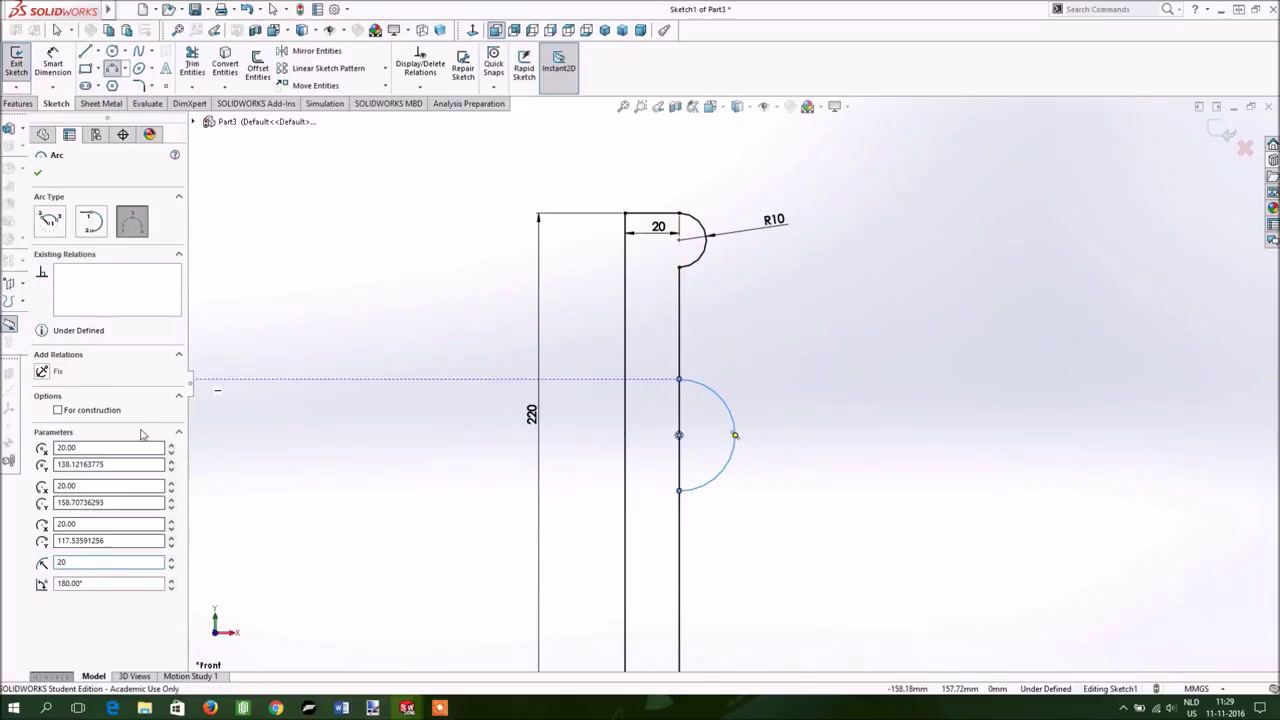
click(38, 173)
Add the R20 radius dimension and trim the line inside the arc
click(53, 62)
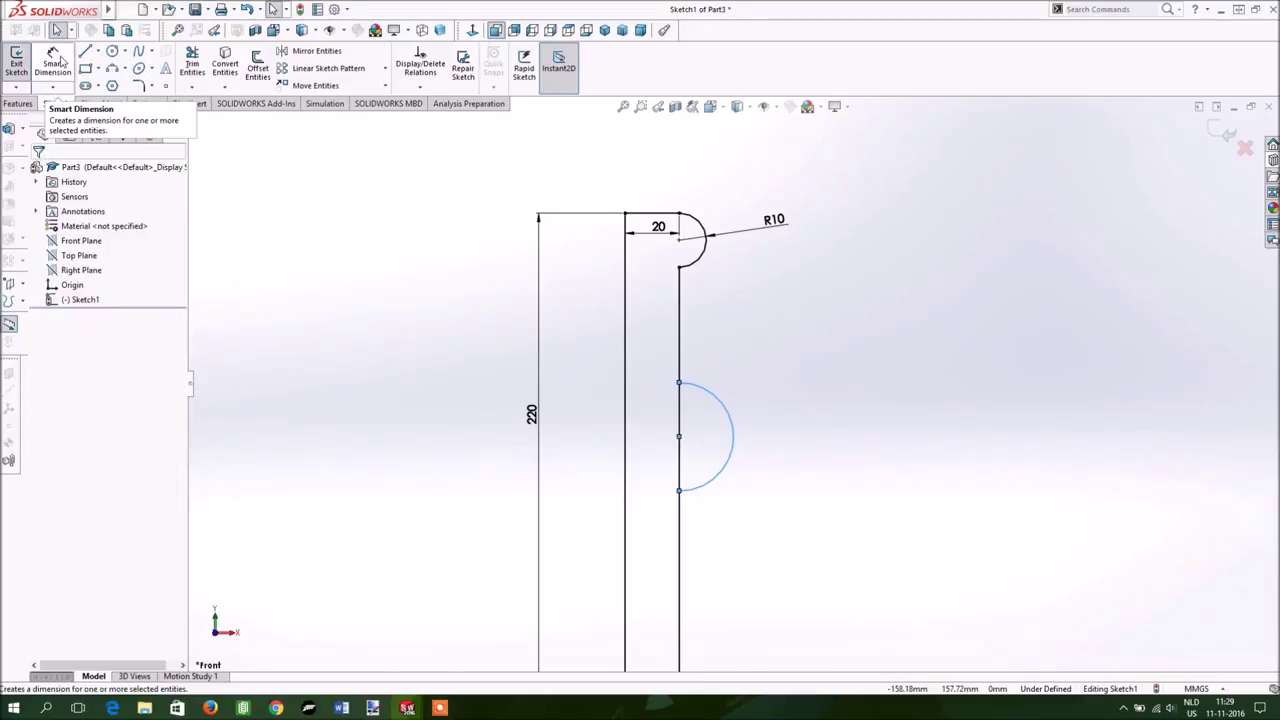
click(727, 408)
click(862, 442)
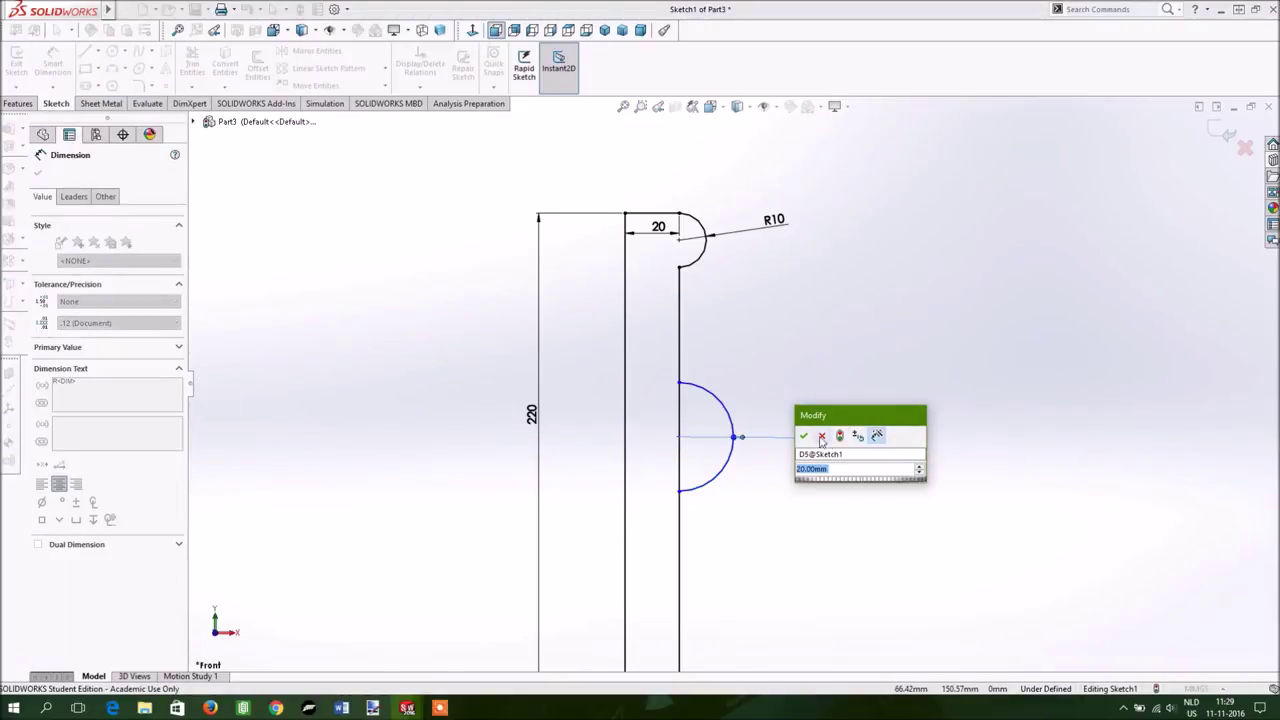
click(806, 436)
click(680, 315)
key(Escape)
key(Escape)
click(192, 63)
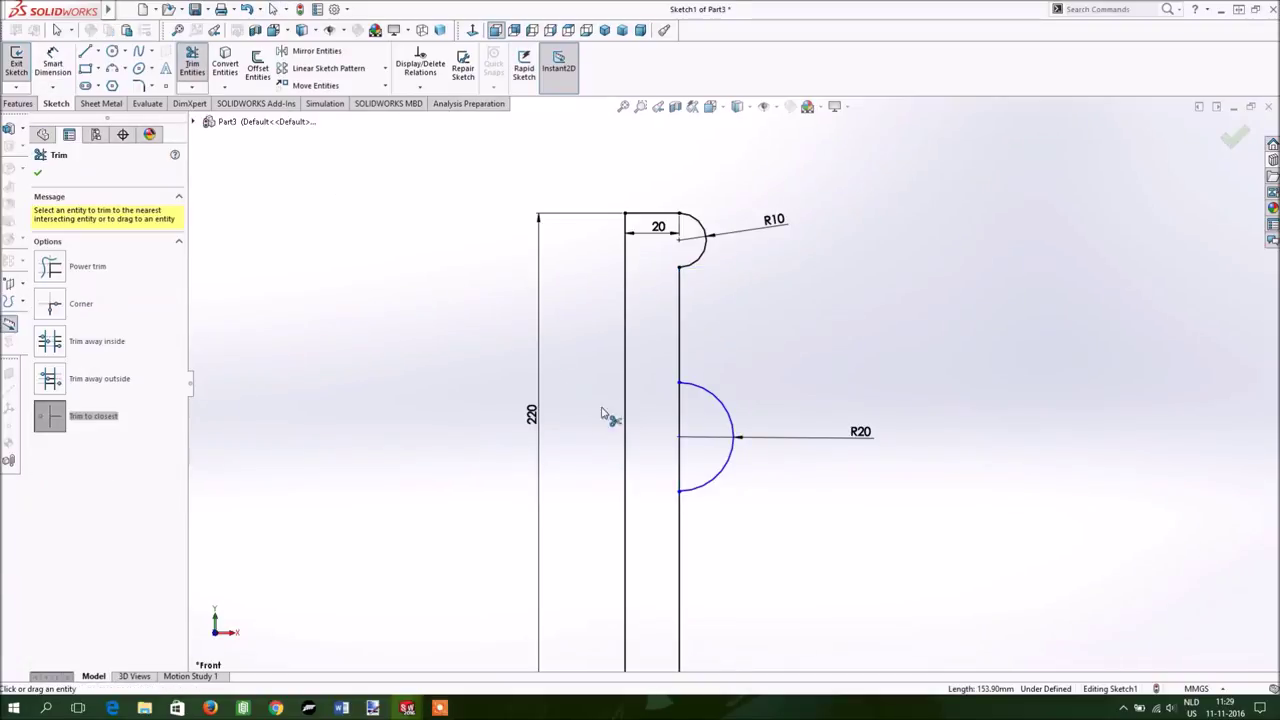
Dimension the straight segments above and below the R20 arc to 40 mm each
click(66, 64)
click(680, 315)
click(778, 330)
text(40)
key(Return)
scroll(771, 523, down, 1)
scroll(766, 531, up, 2)
scroll(751, 528, up, 2)
scroll(727, 490, down, 4)
click(670, 327)
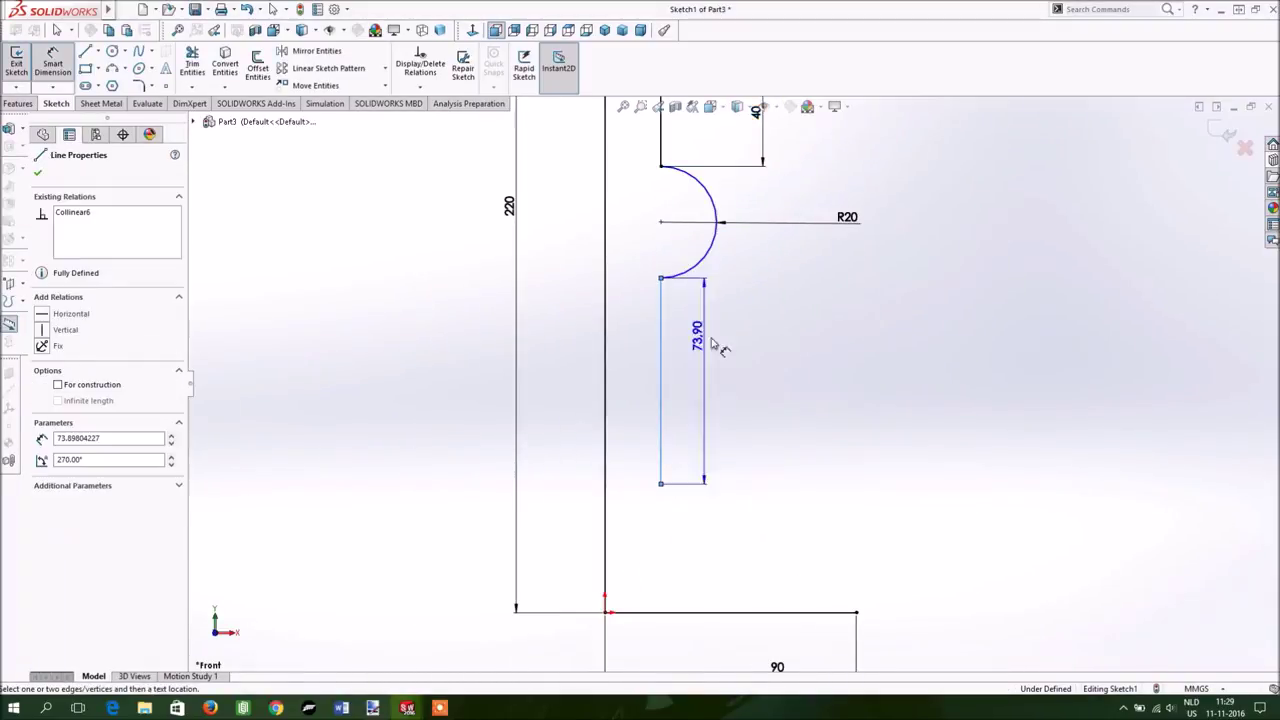
click(748, 350)
key(Return)
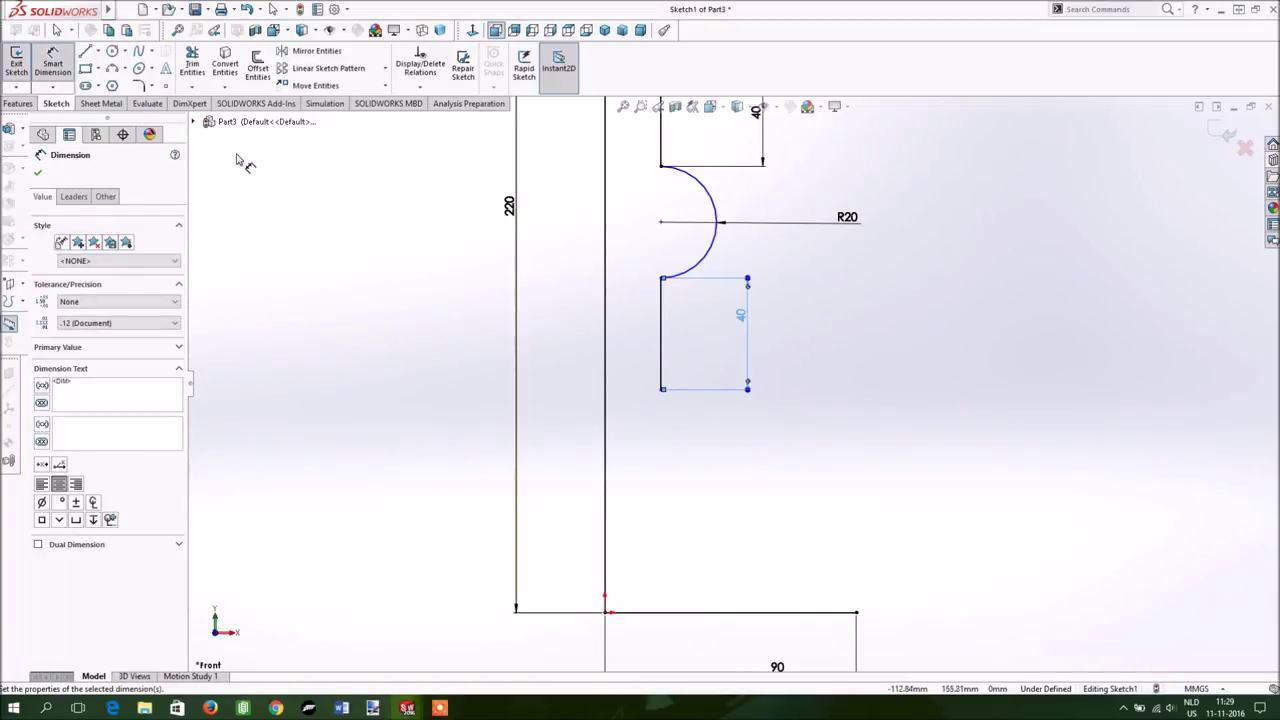
click(123, 69)
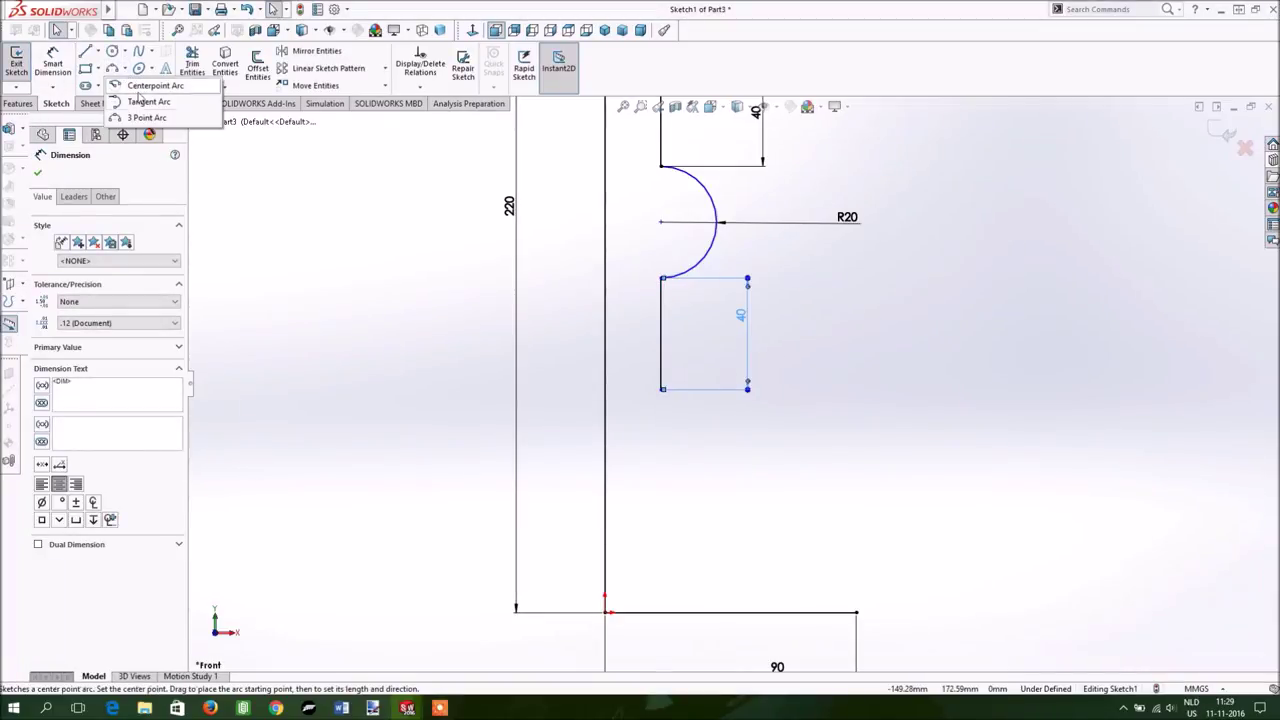
Sweep a tangent arc from the lower segment's end down toward the base line
click(145, 118)
click(661, 390)
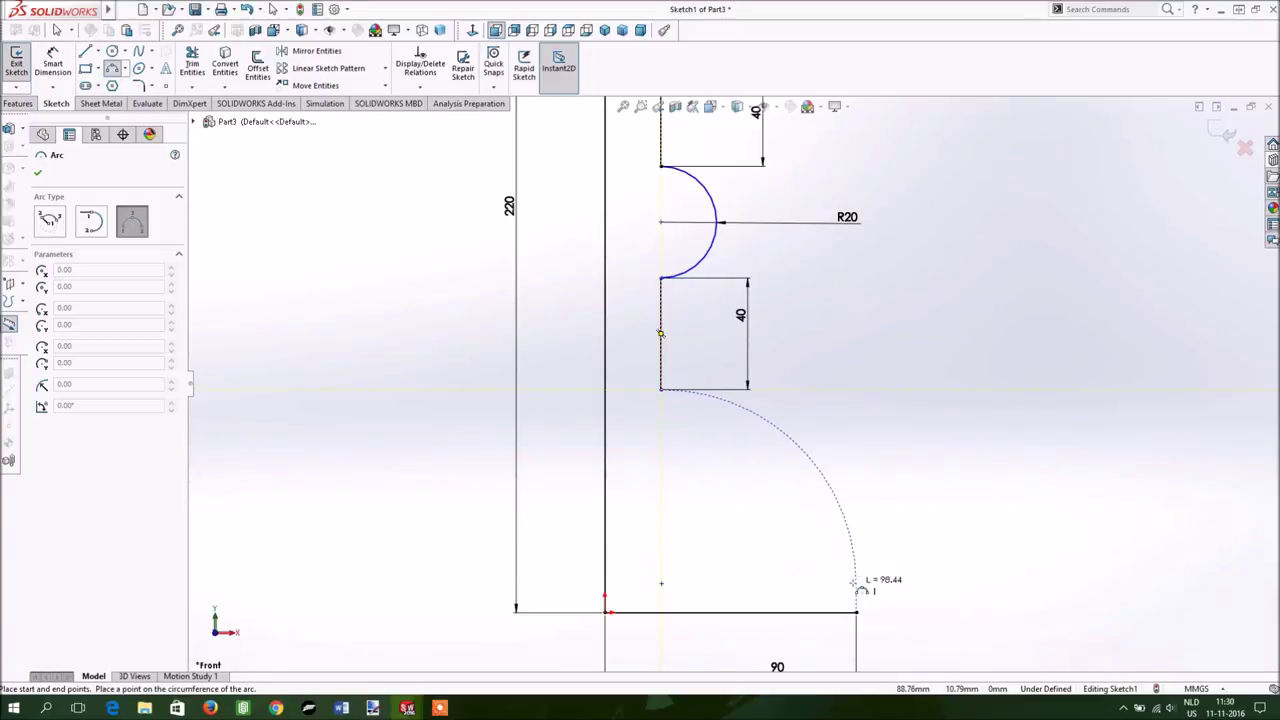
key(Escape)
click(127, 68)
click(145, 118)
click(661, 390)
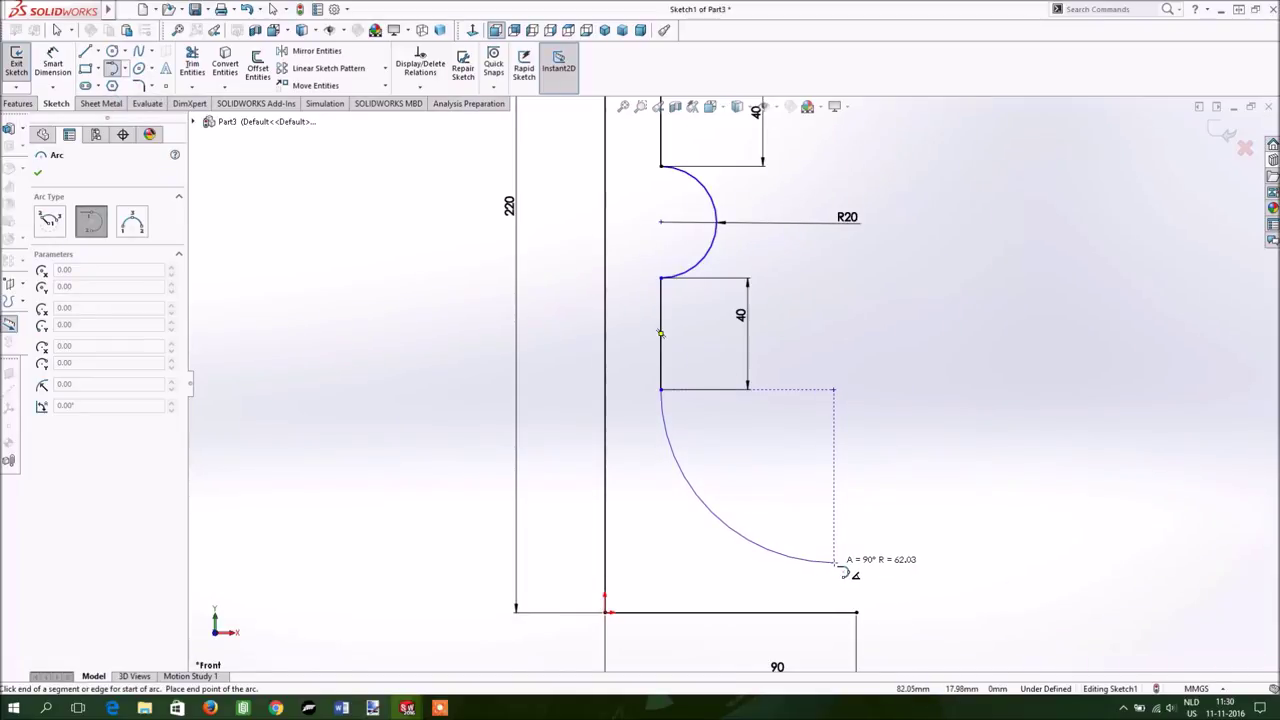
click(834, 563)
key(Escape)
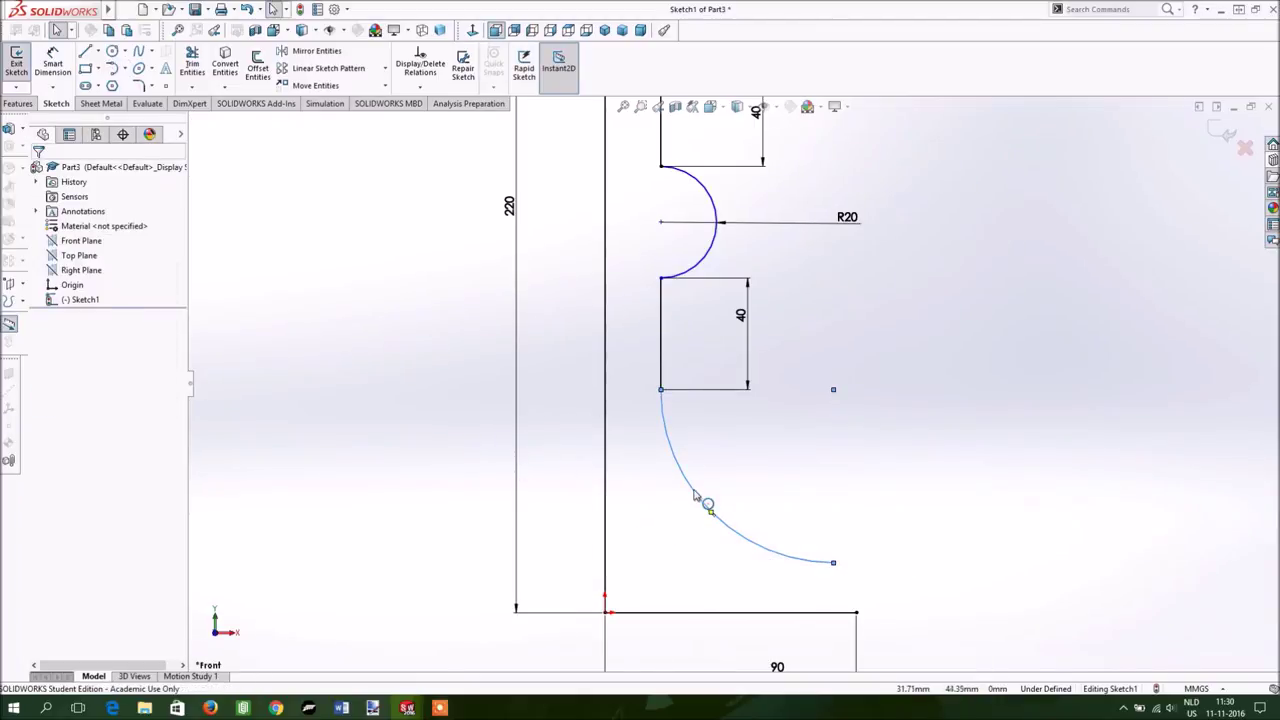
Dimension the lower arc to R60
click(53, 62)
click(700, 480)
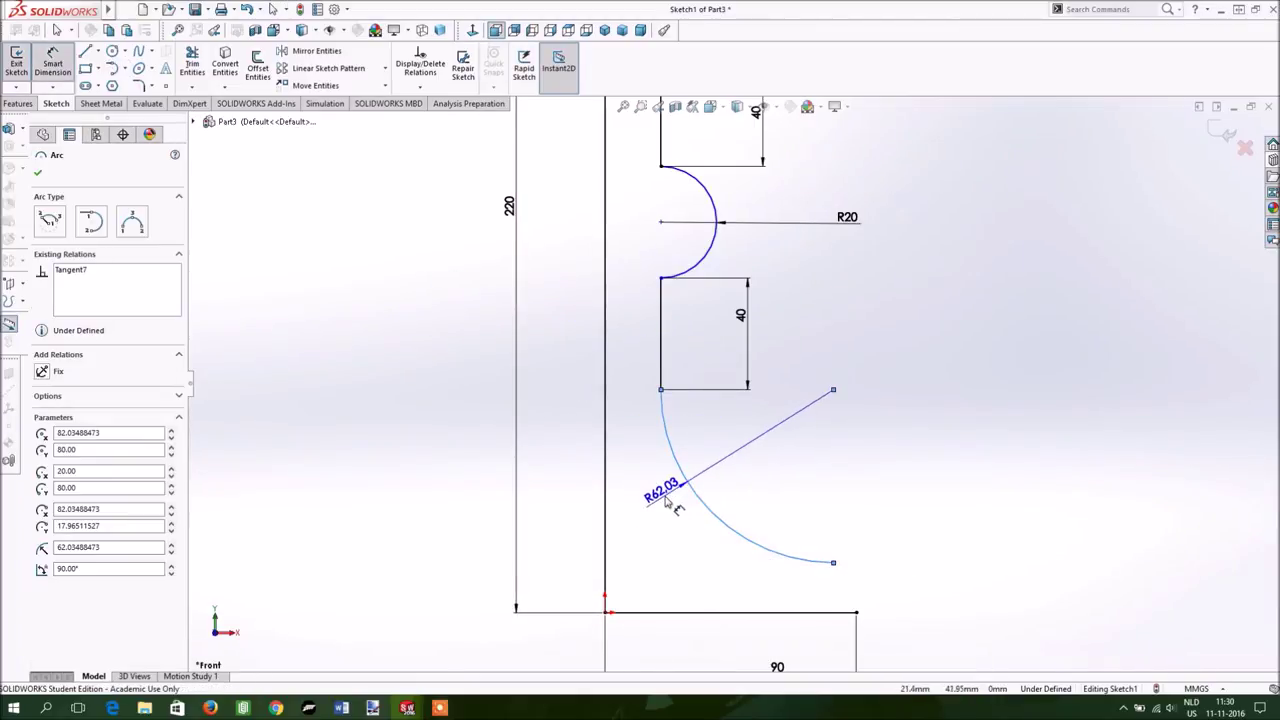
click(655, 490)
text(60)
key(Return)
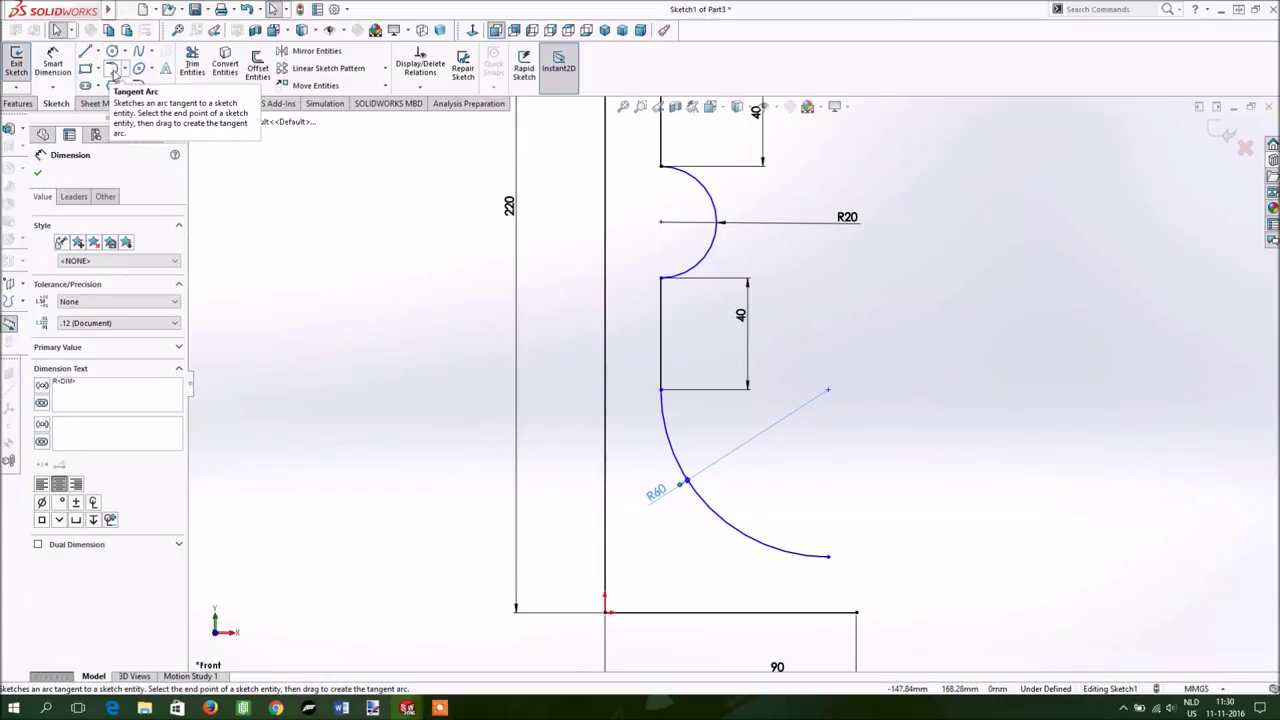
Add a tangent foot arc from the R60 arc to the base line's end, dimensioned R12.50
click(112, 68)
click(829, 557)
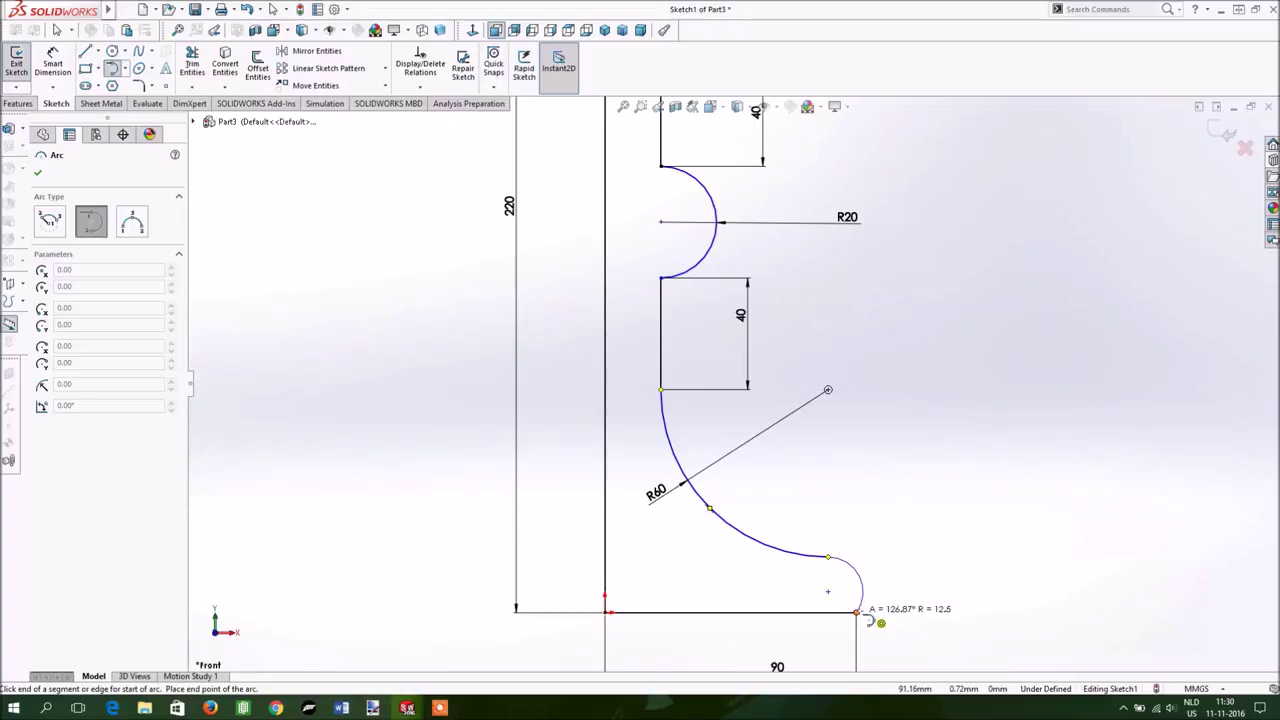
click(857, 612)
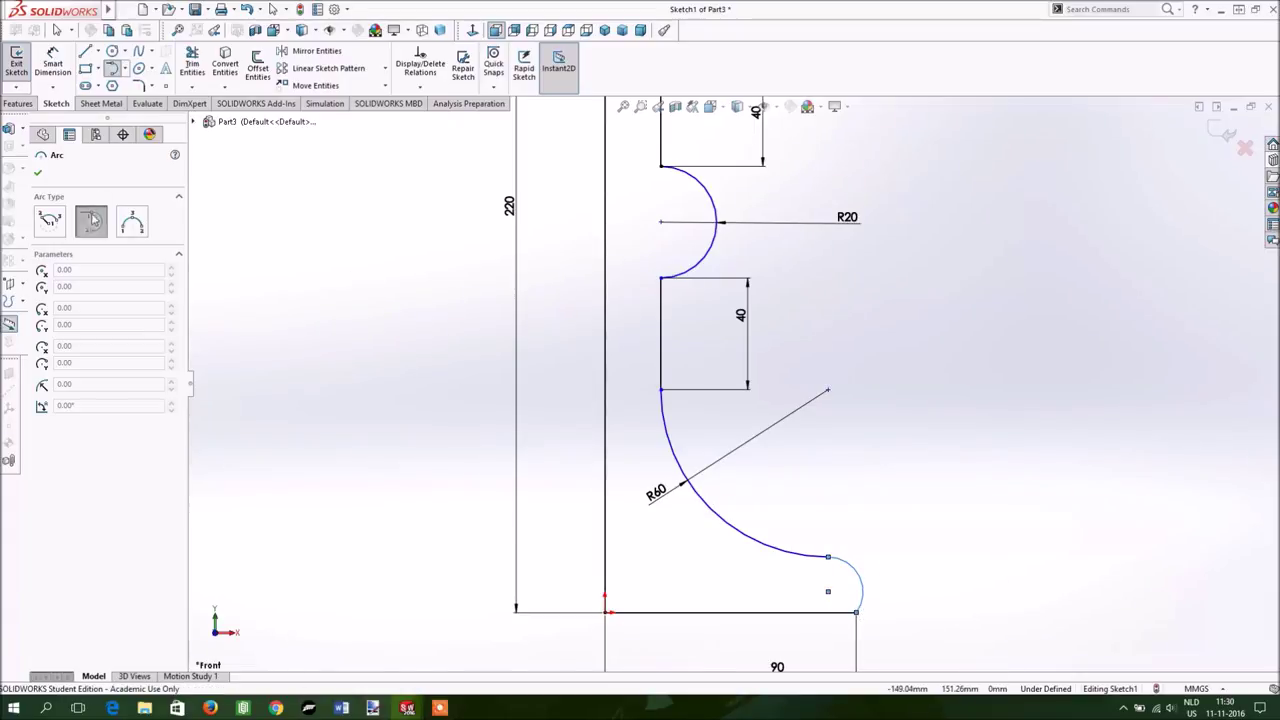
click(53, 63)
click(860, 583)
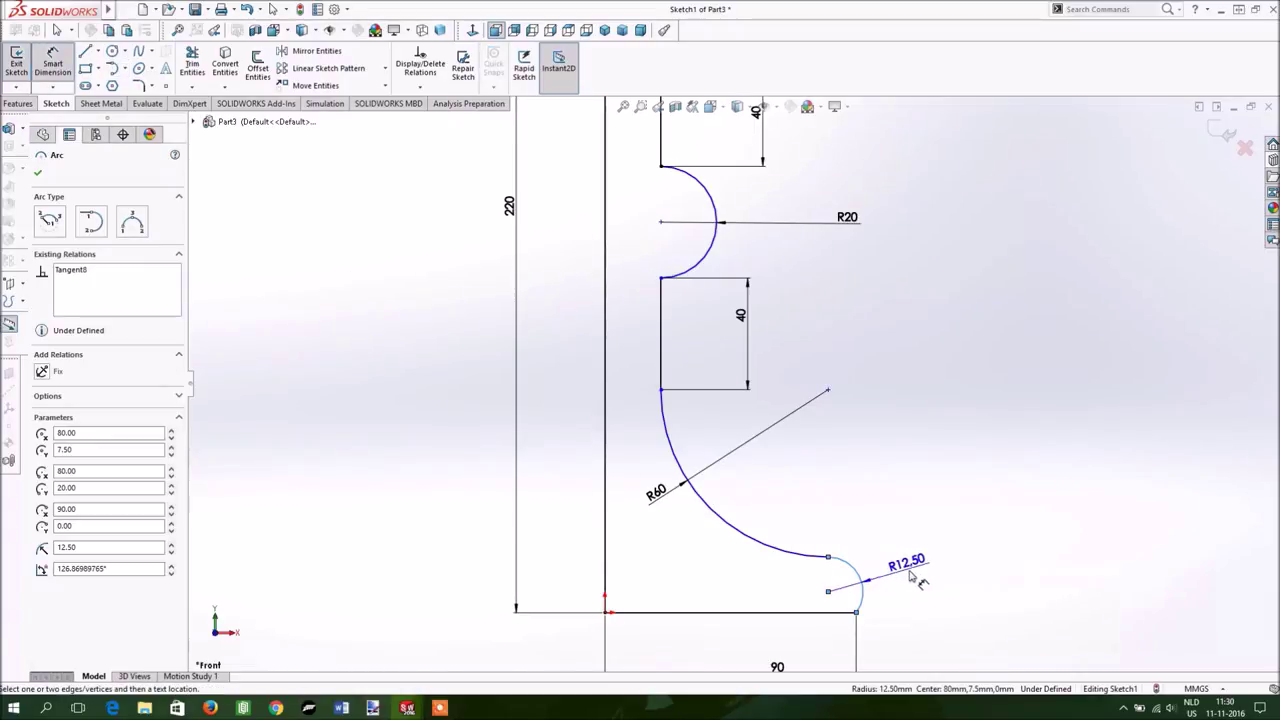
click(922, 594)
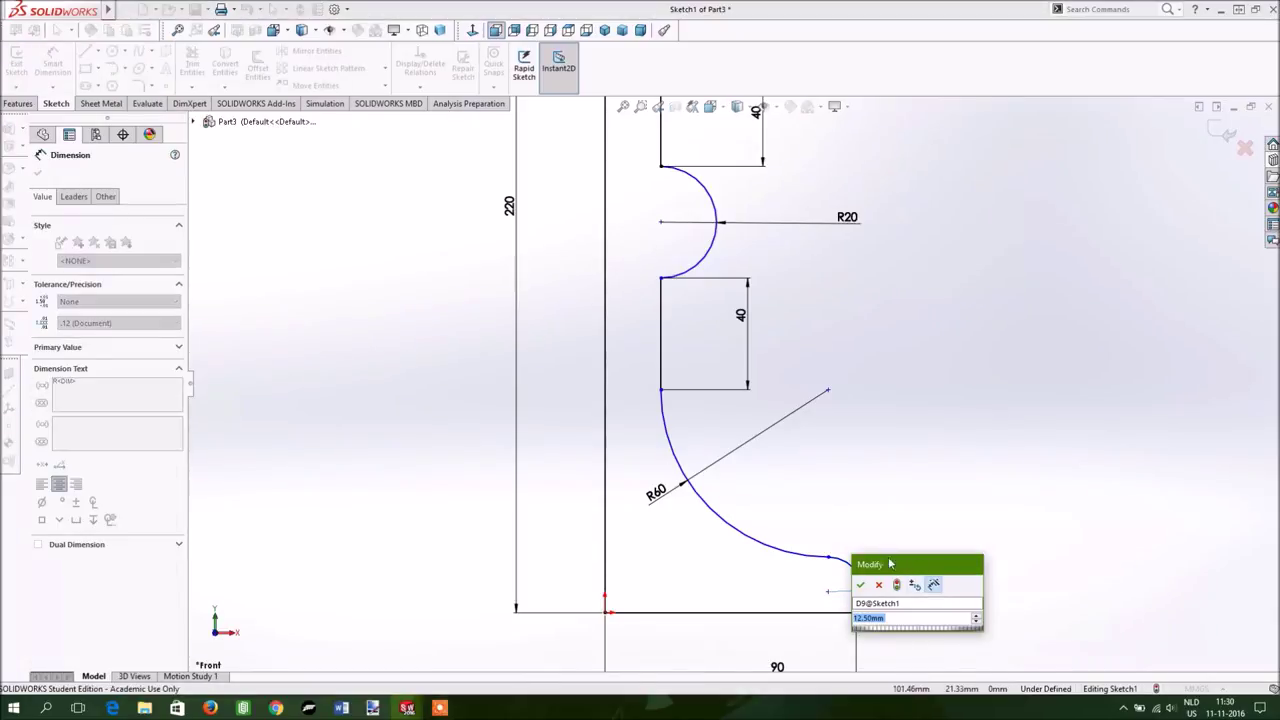
click(862, 582)
Add an 80 mm vertical height dimension from the R60 curve's top to the base corner
click(75, 64)
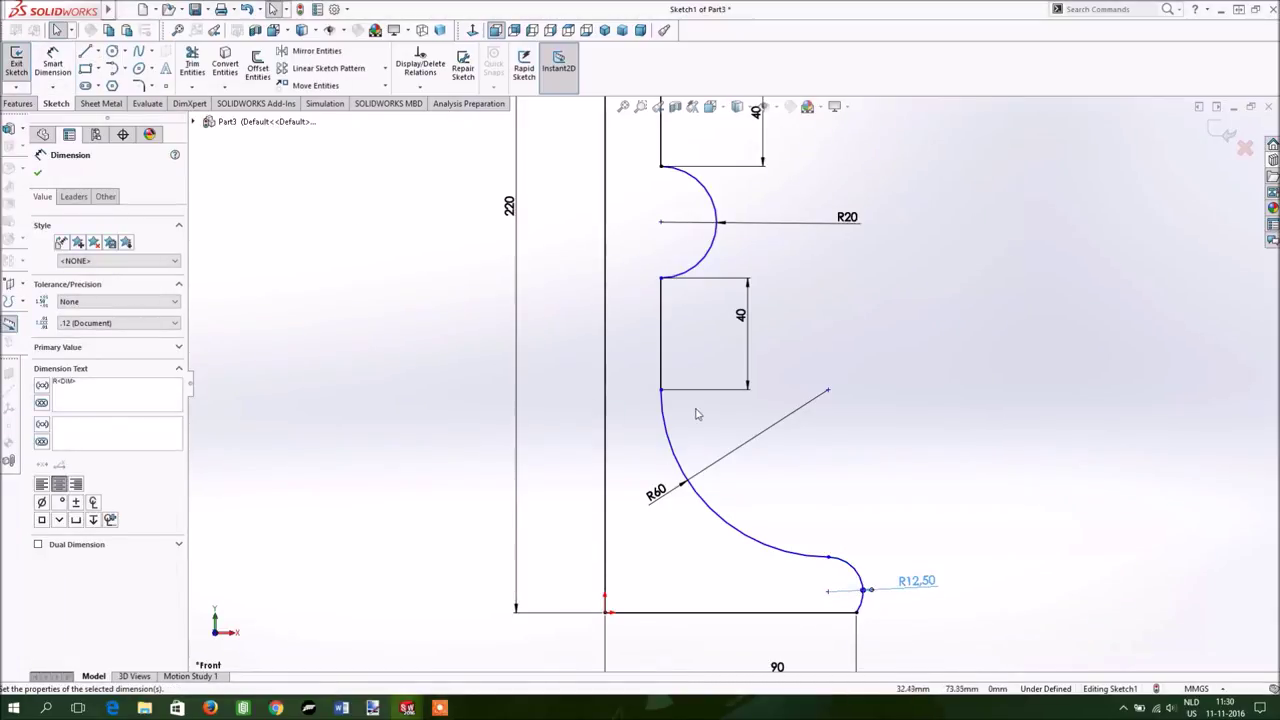
click(661, 390)
click(857, 613)
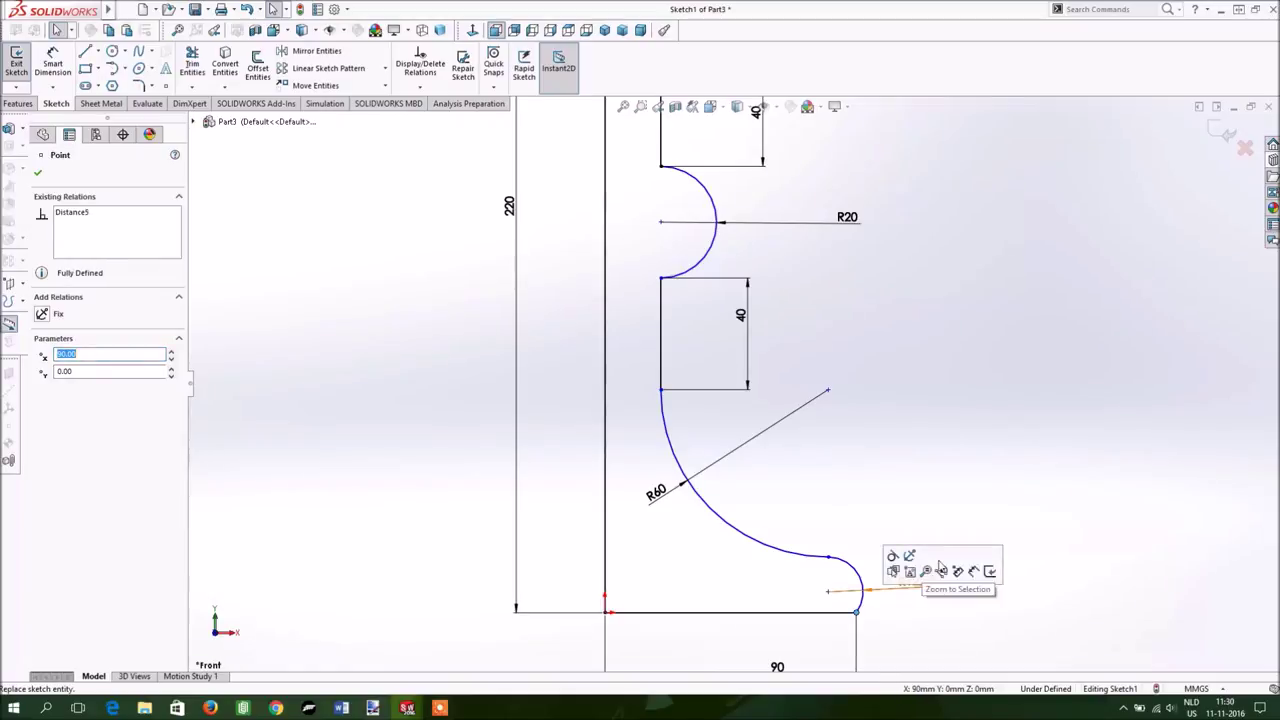
click(53, 62)
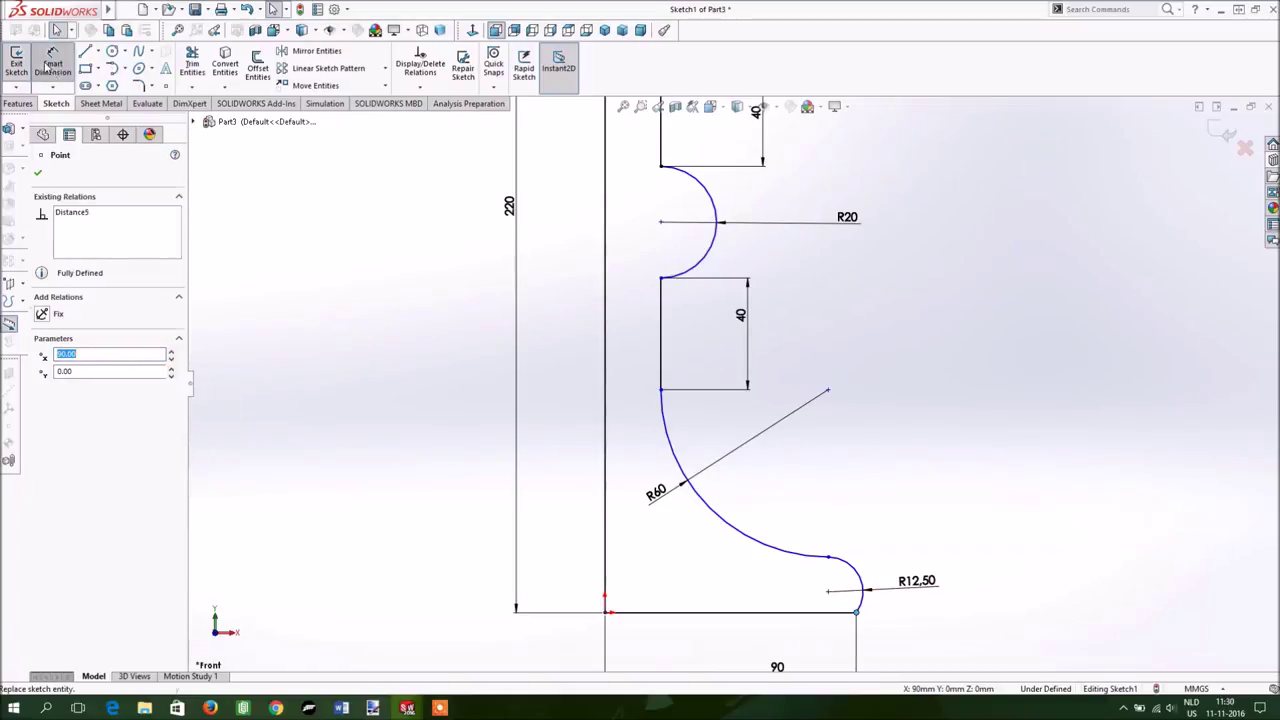
click(661, 390)
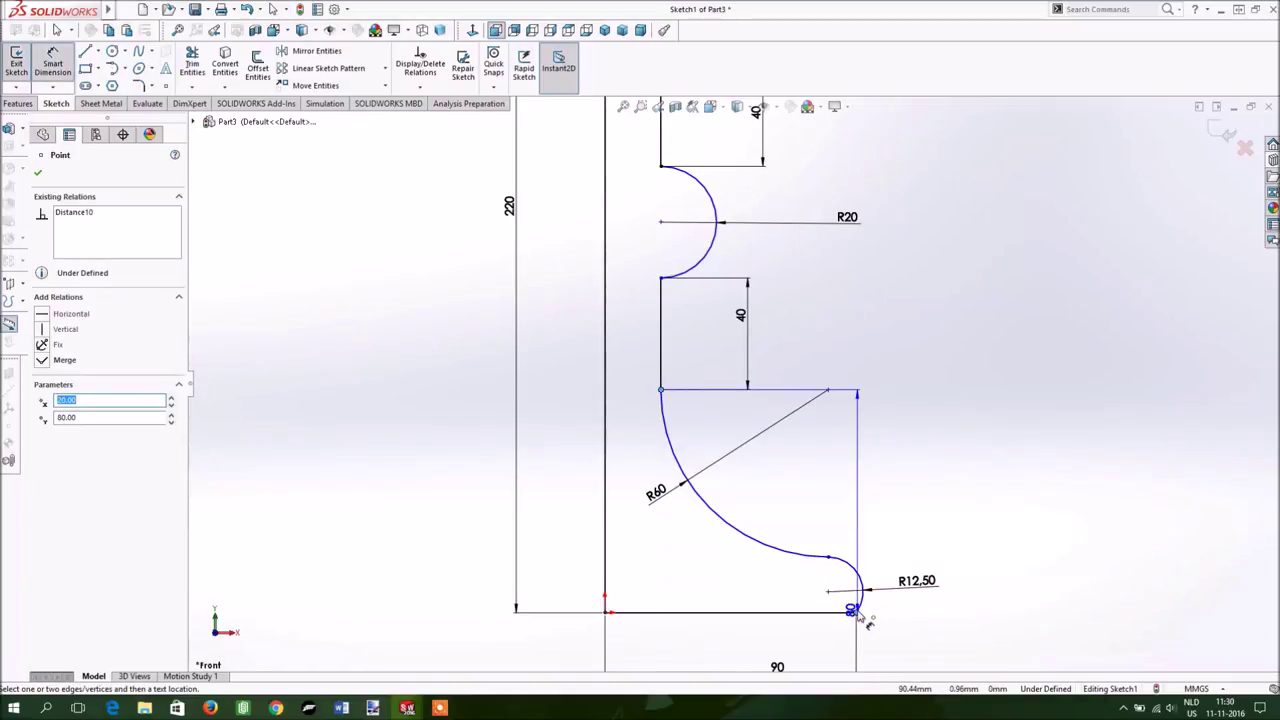
click(970, 500)
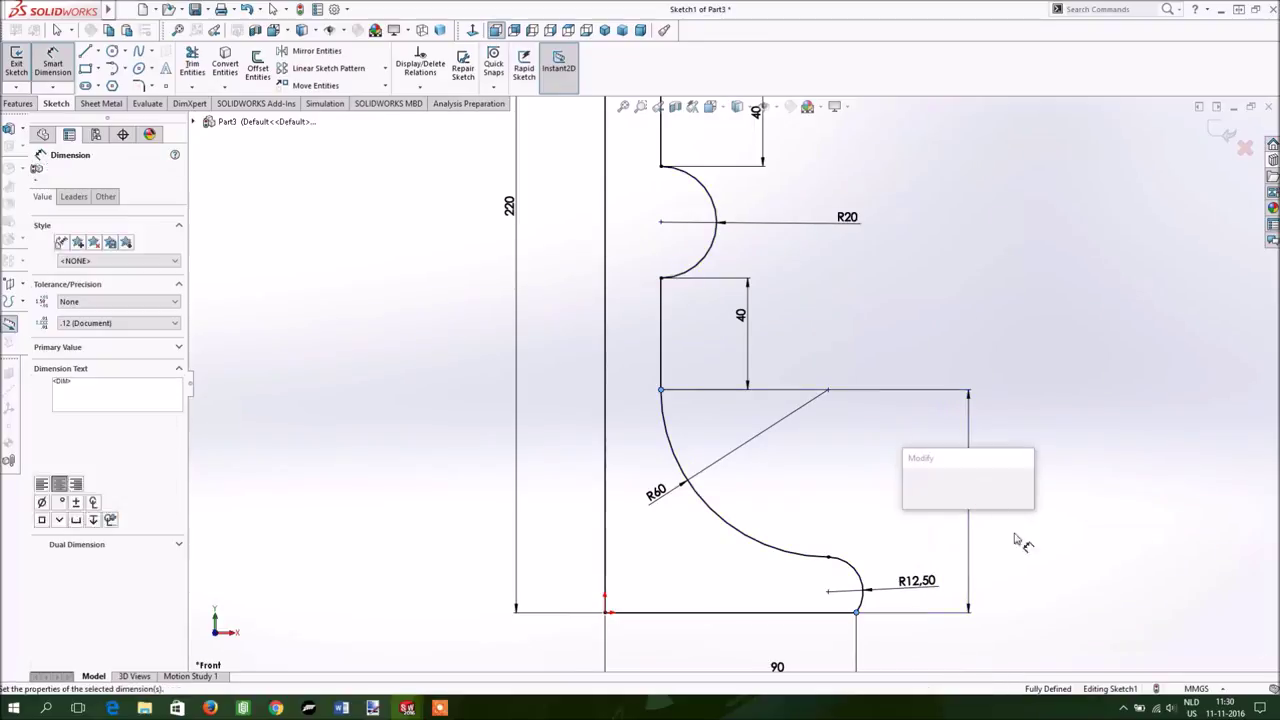
click(910, 487)
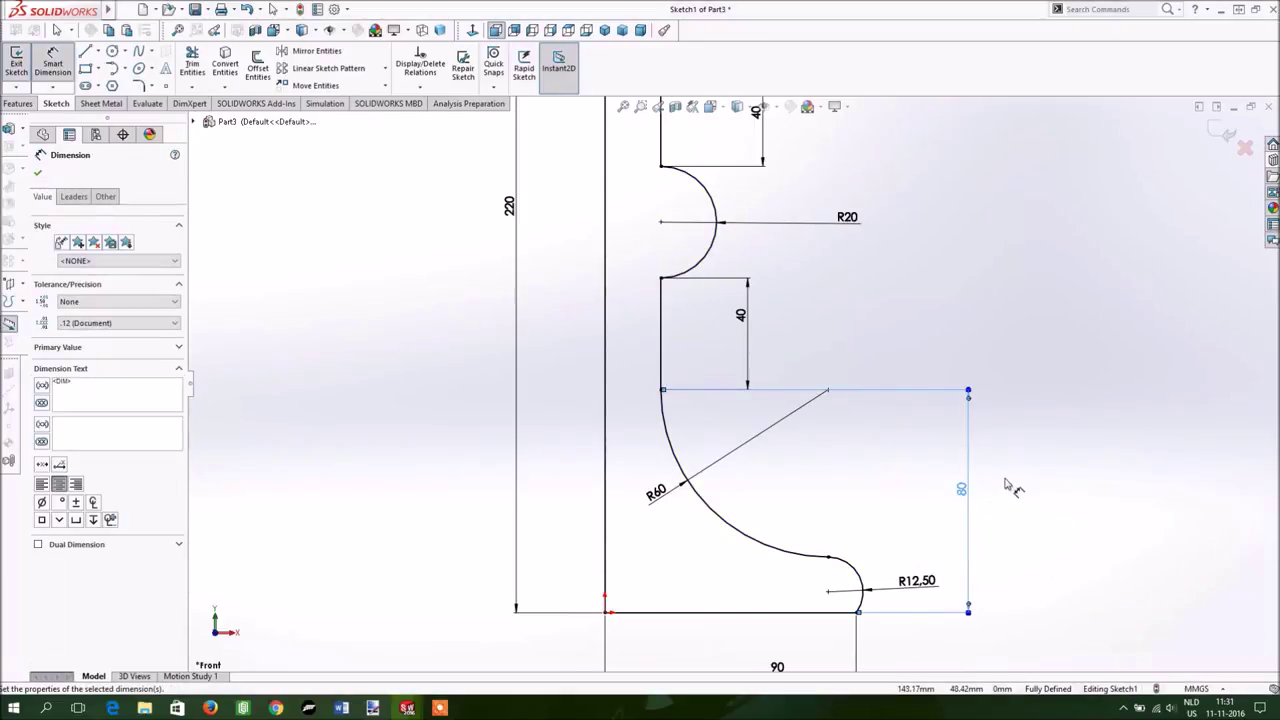
click(38, 172)
key(f)
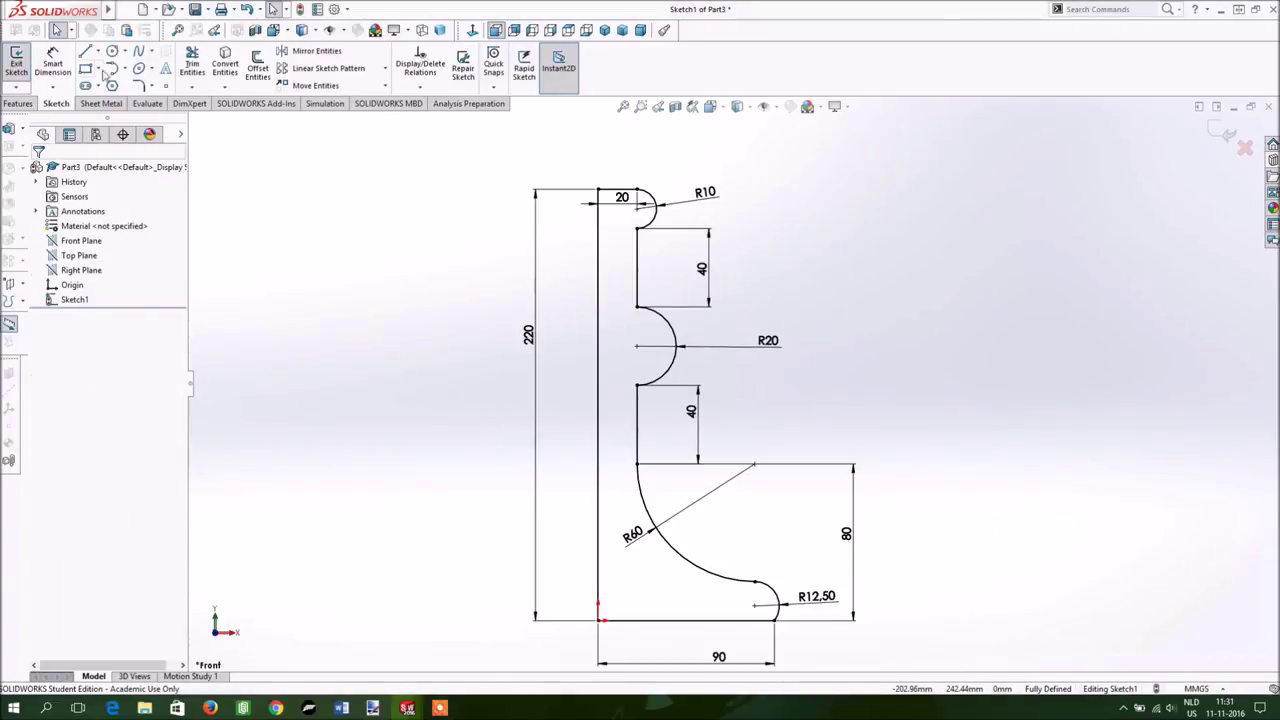
click(10, 66)
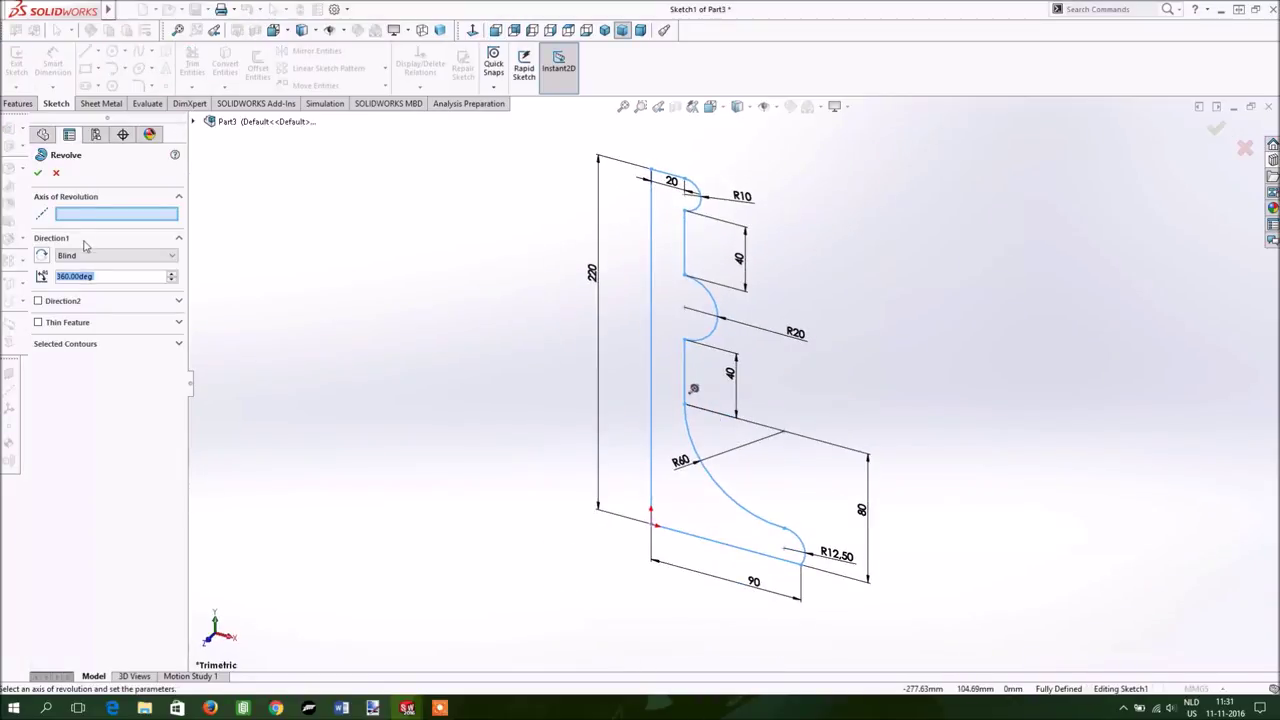
Revolve the profile 360° about the centre line Line2 into a solid
click(652, 275)
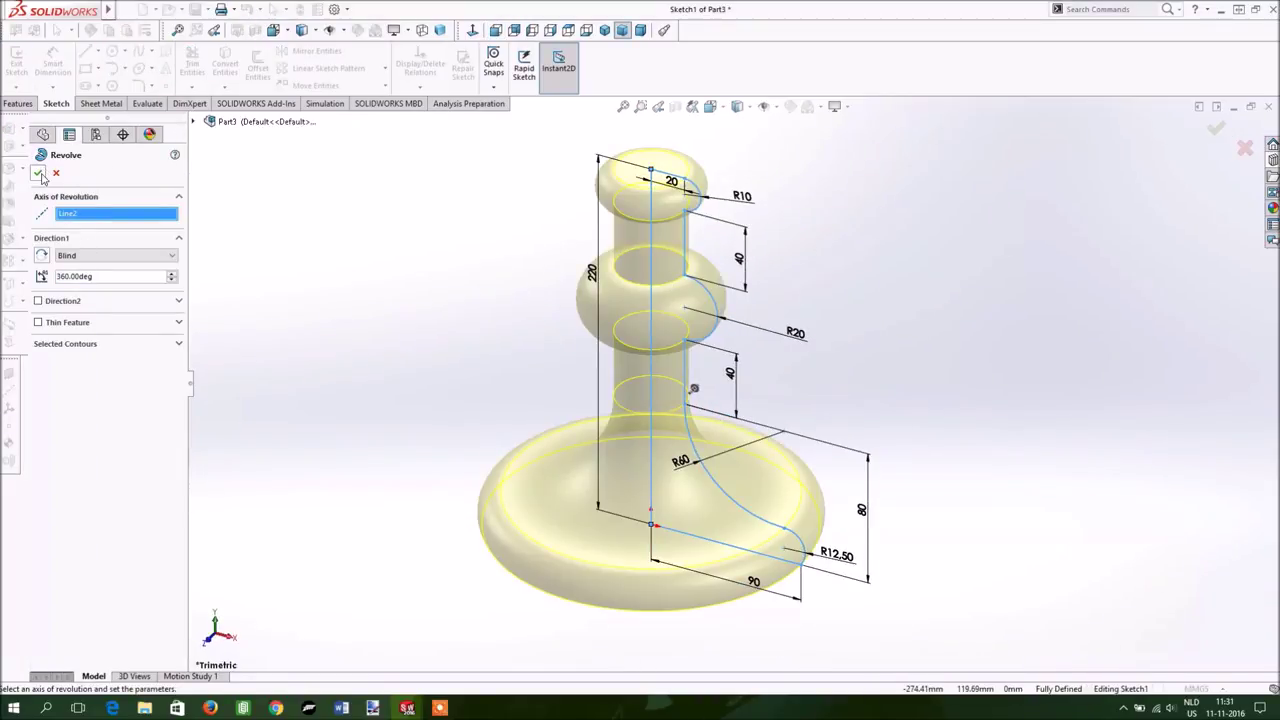
click(39, 174)
scroll(836, 346, up, 2)
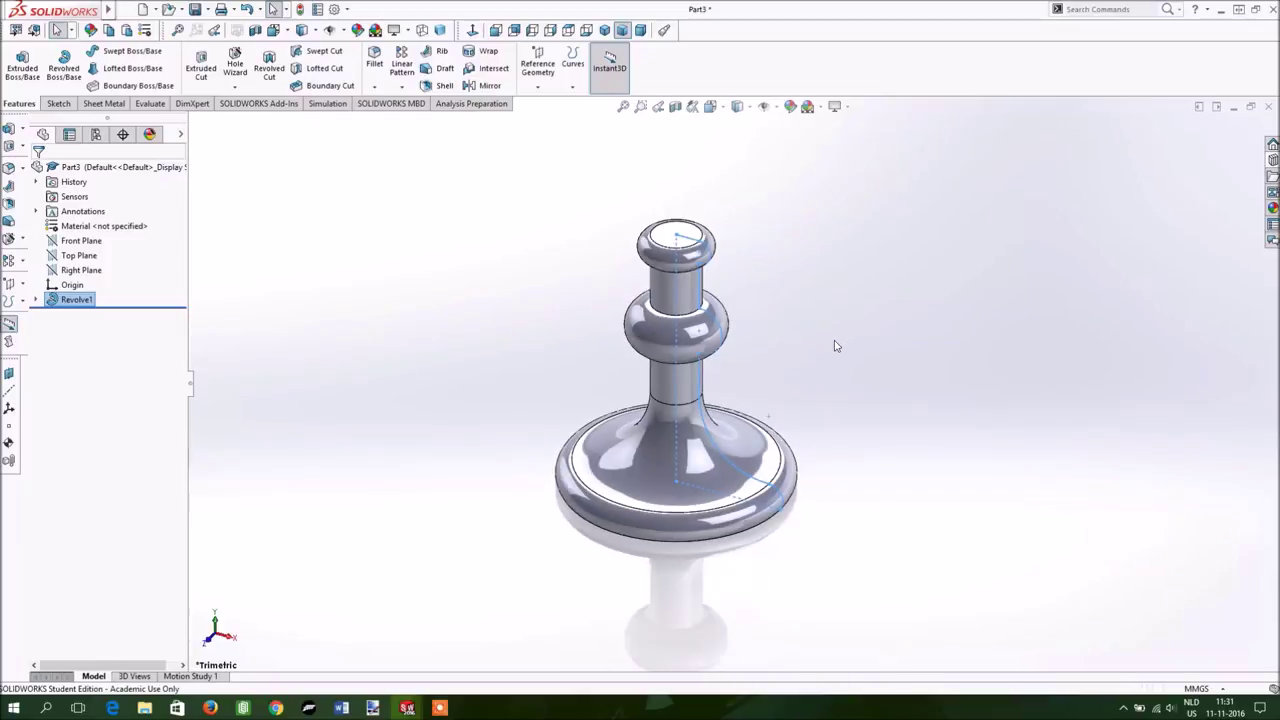
click(879, 366)
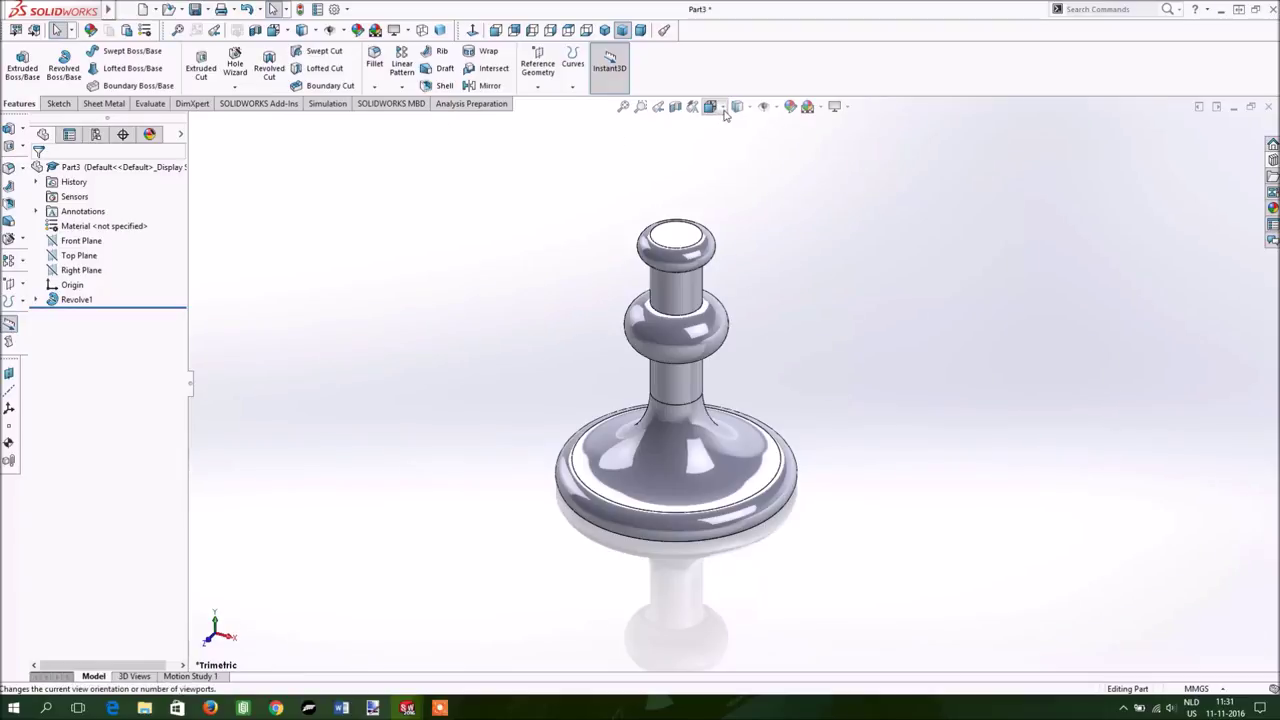
Start a new sketch on the Front Plane
click(78, 242)
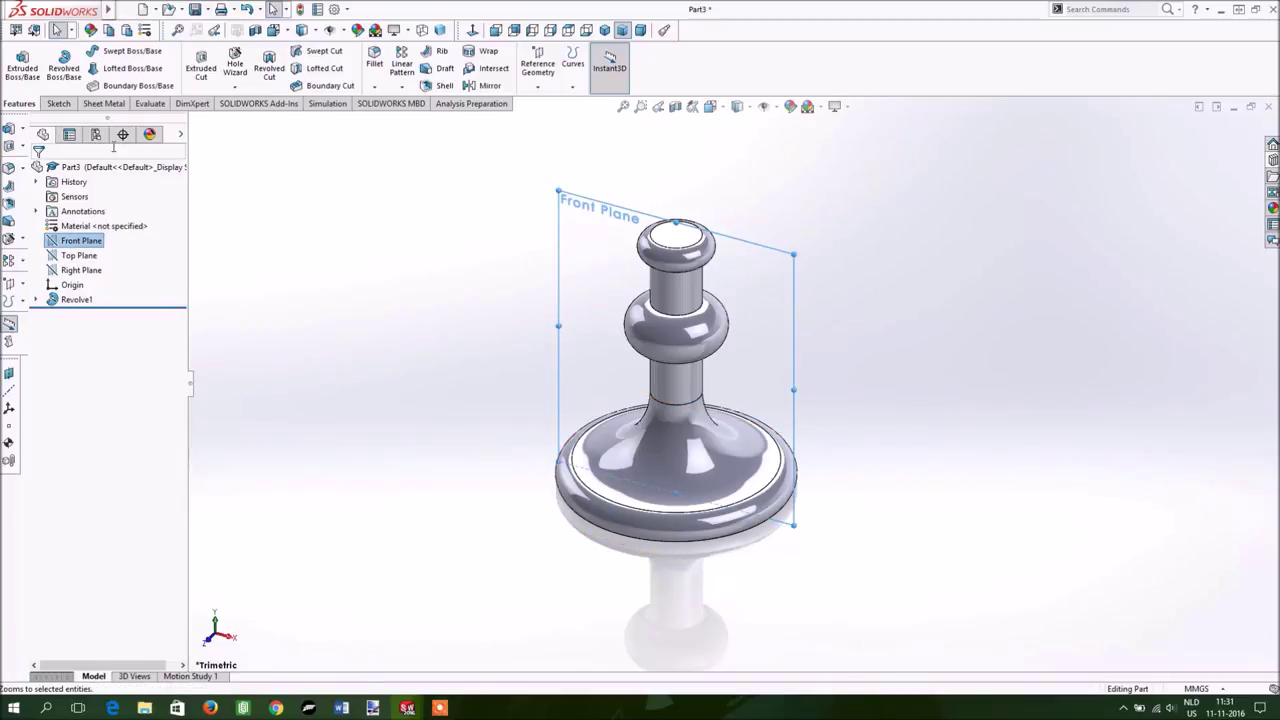
click(50, 104)
click(16, 60)
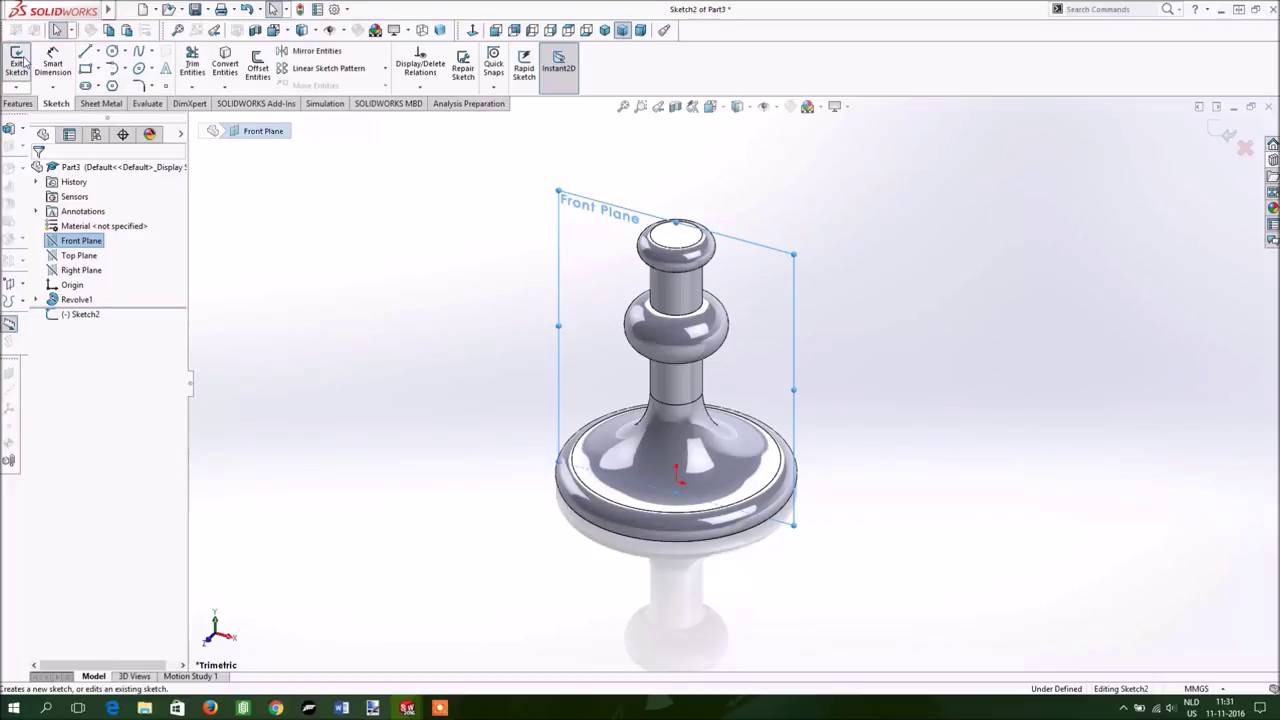
Switch to Front view, Hidden Lines Removed display, and show temporary axes
click(709, 106)
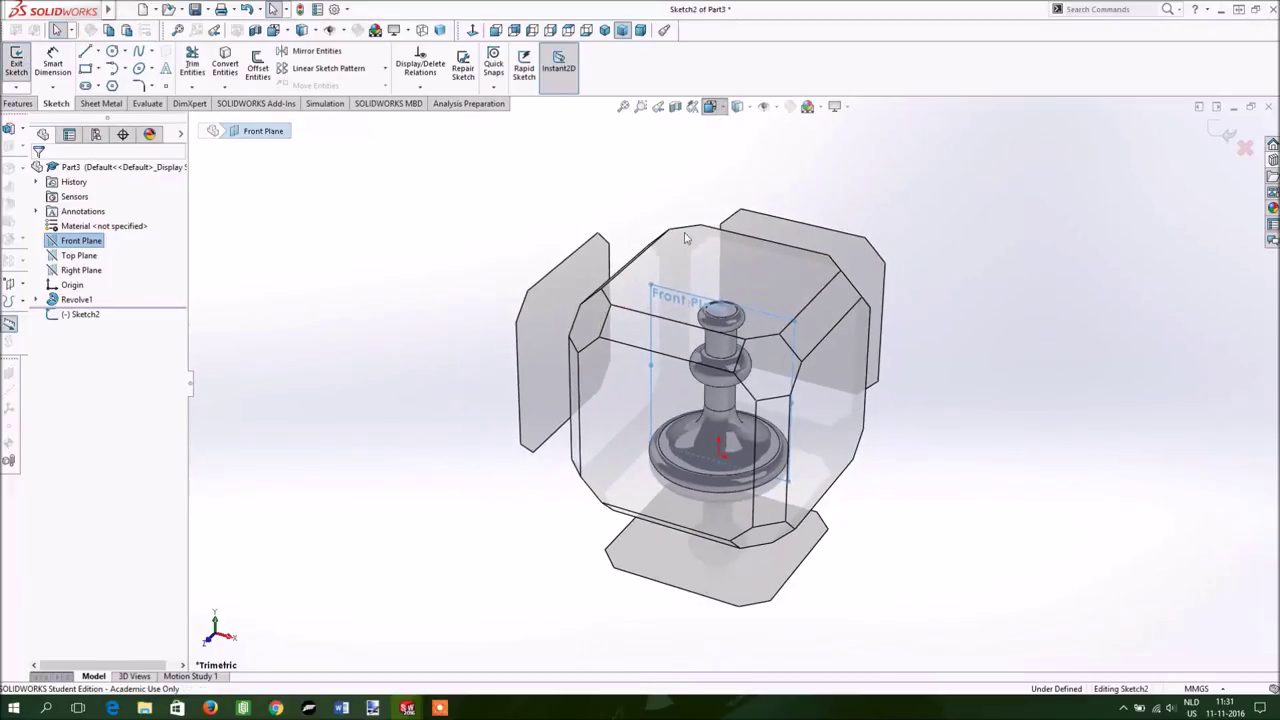
click(684, 407)
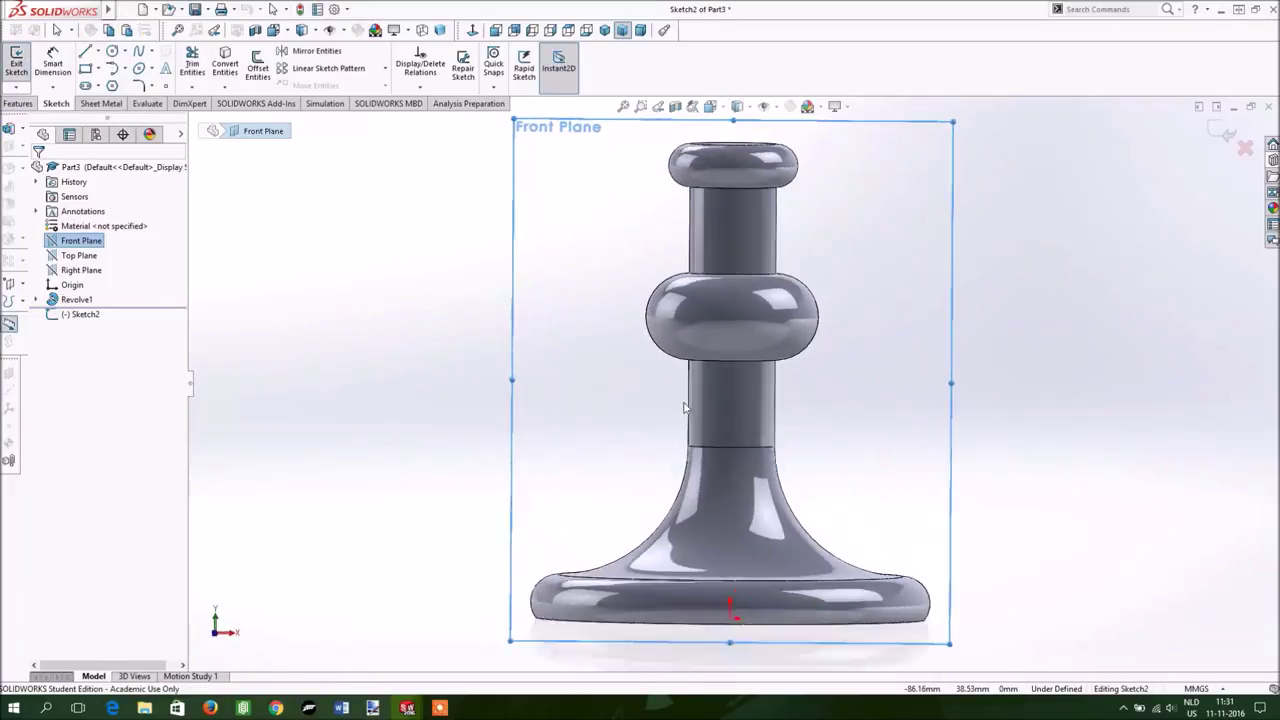
click(741, 106)
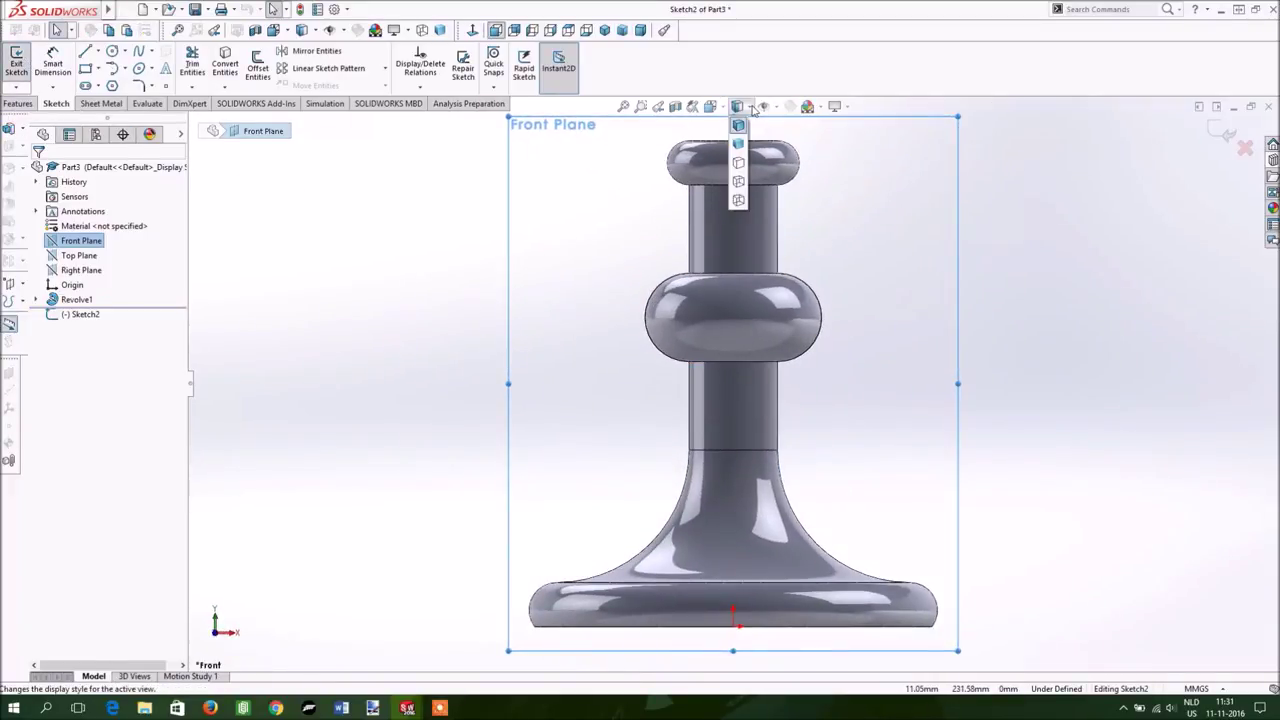
click(739, 165)
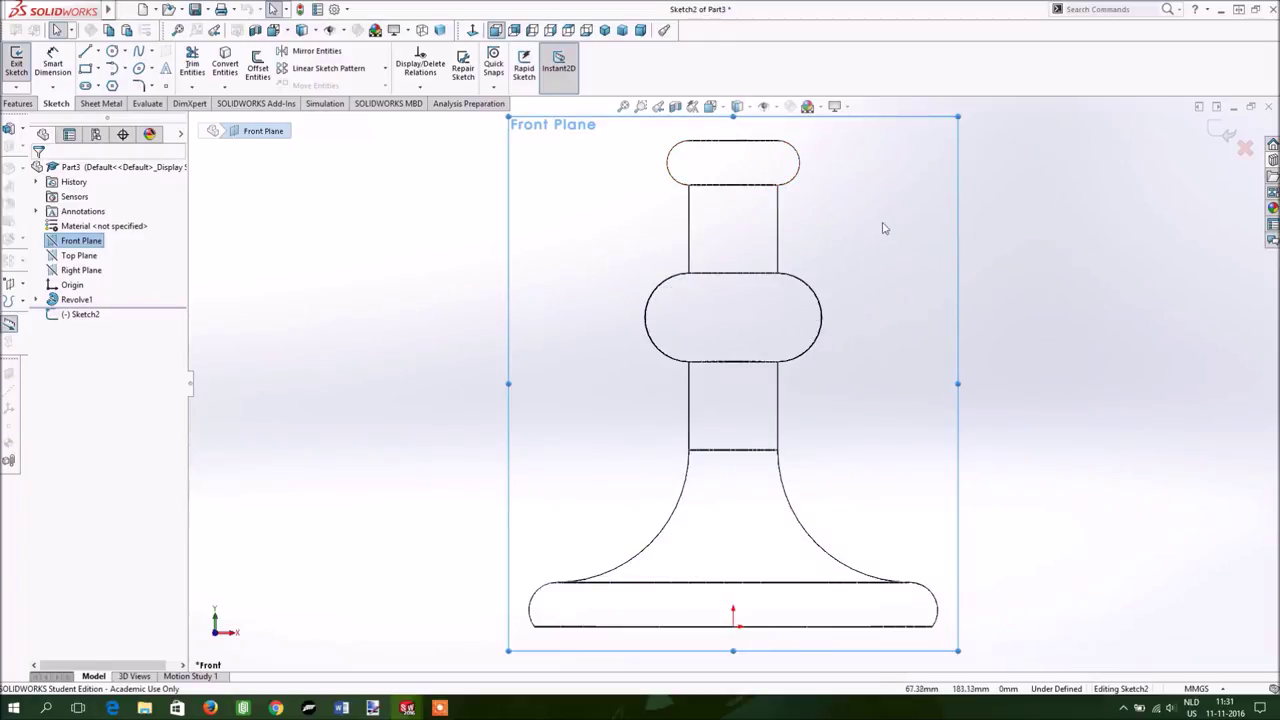
click(765, 106)
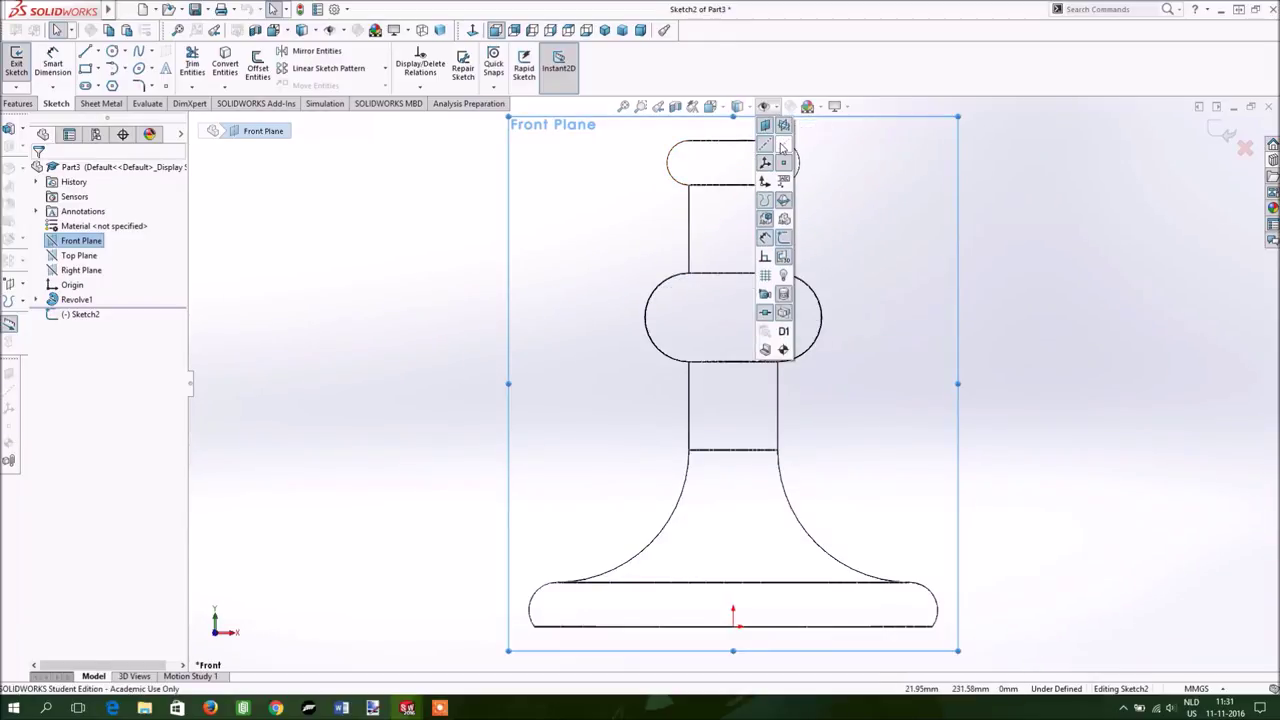
click(765, 145)
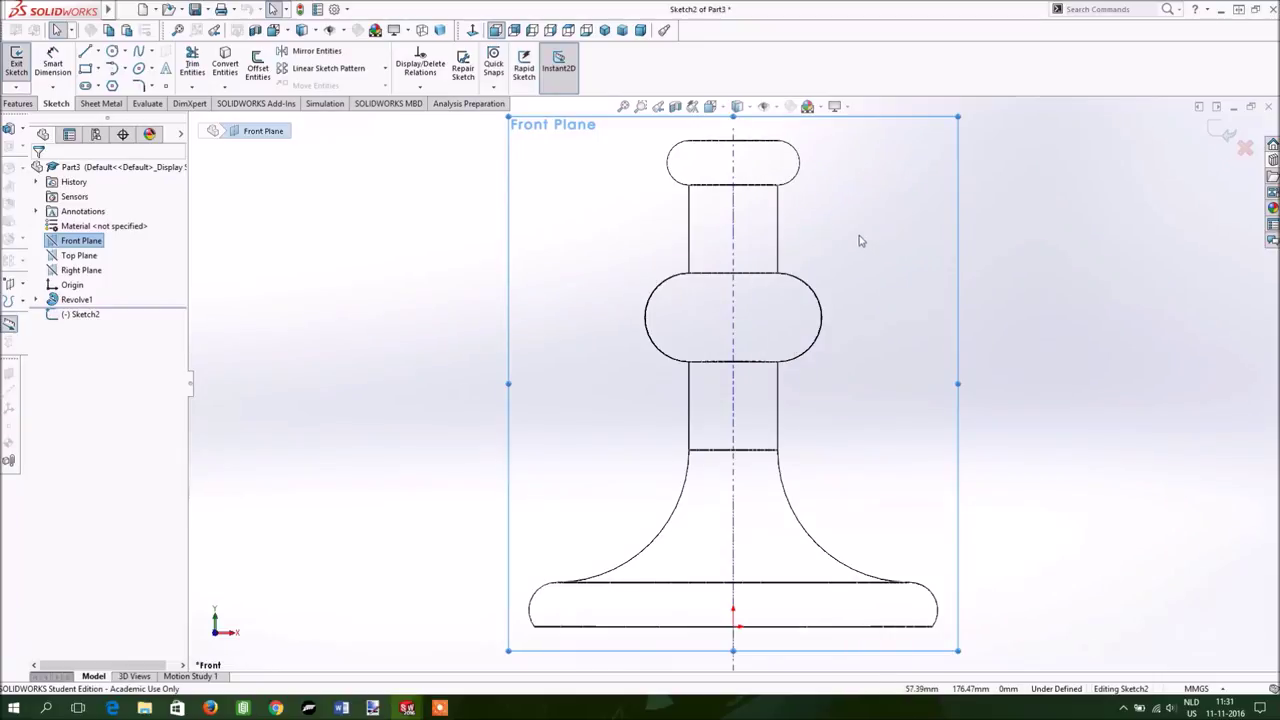
Draw a horizontal line from the central axis out to the right of the upper stem
click(86, 51)
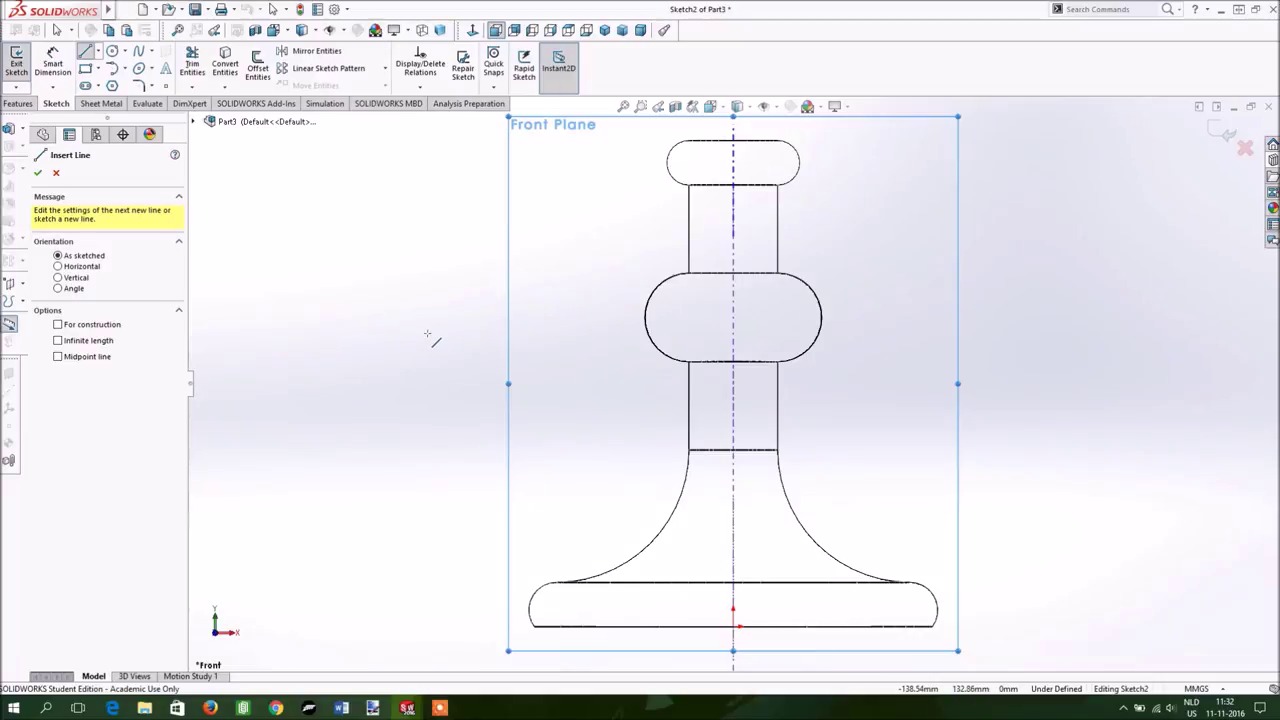
click(734, 236)
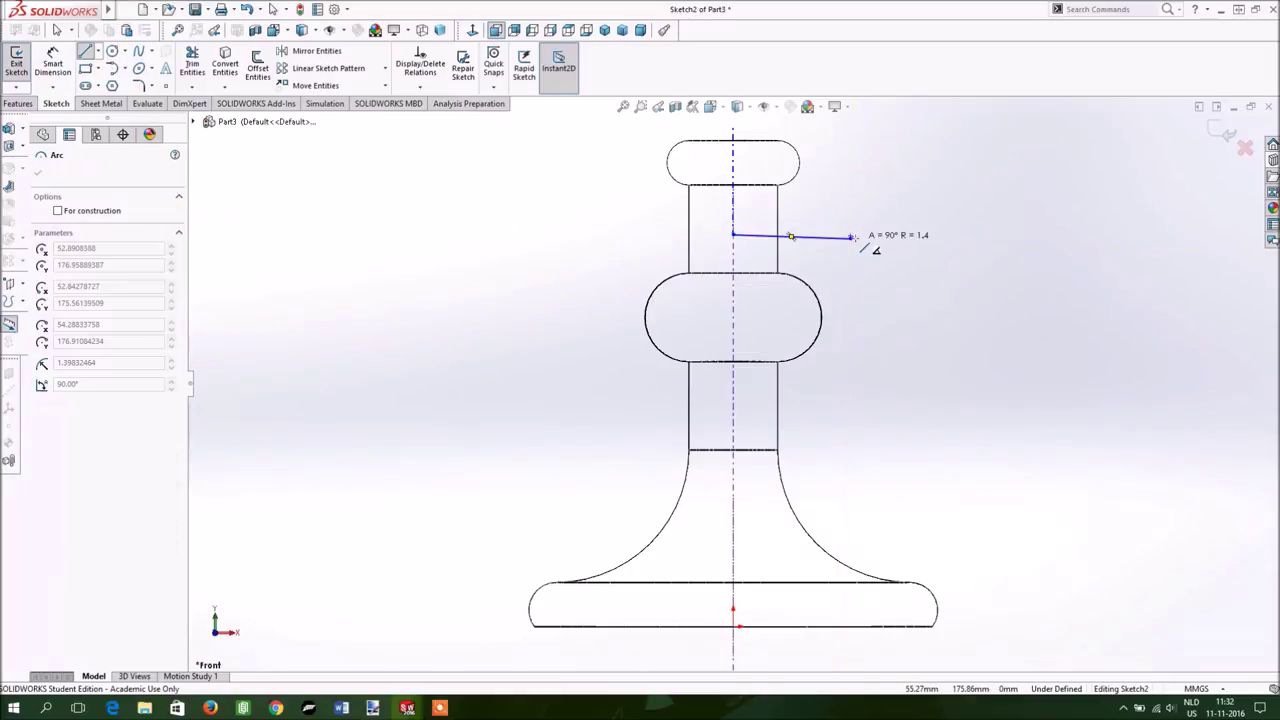
key(Escape)
key(l)
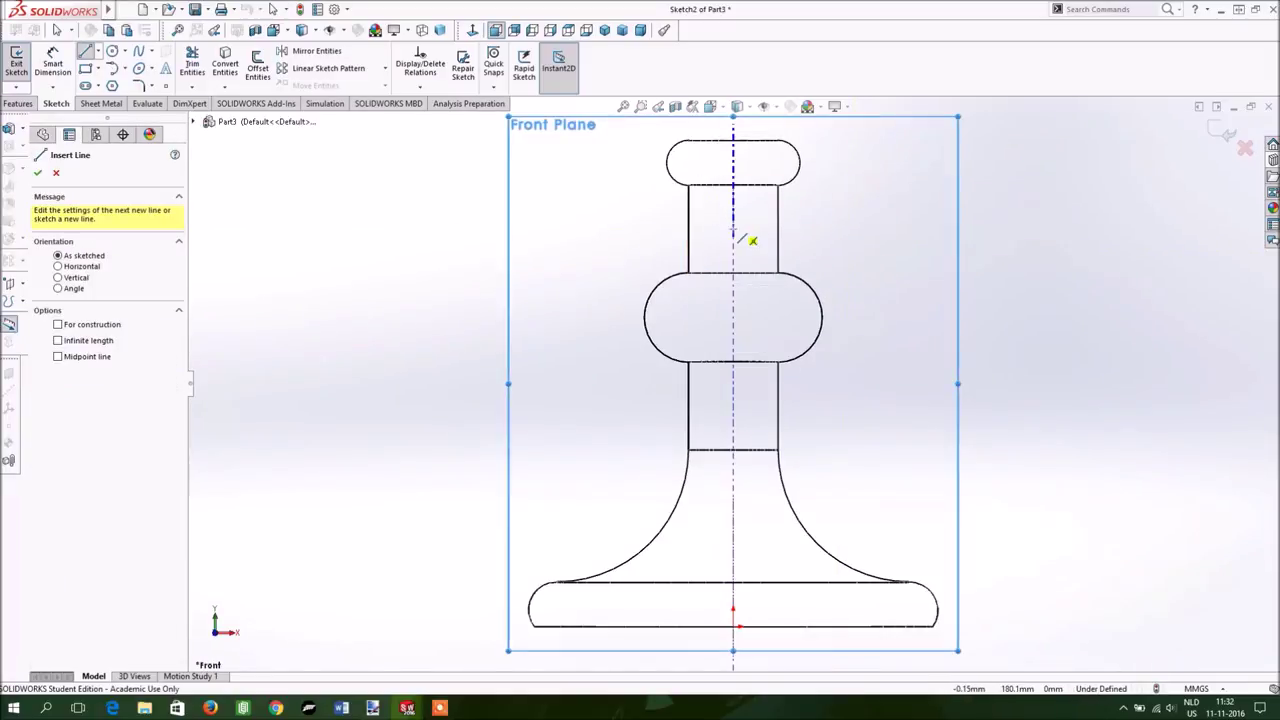
click(734, 228)
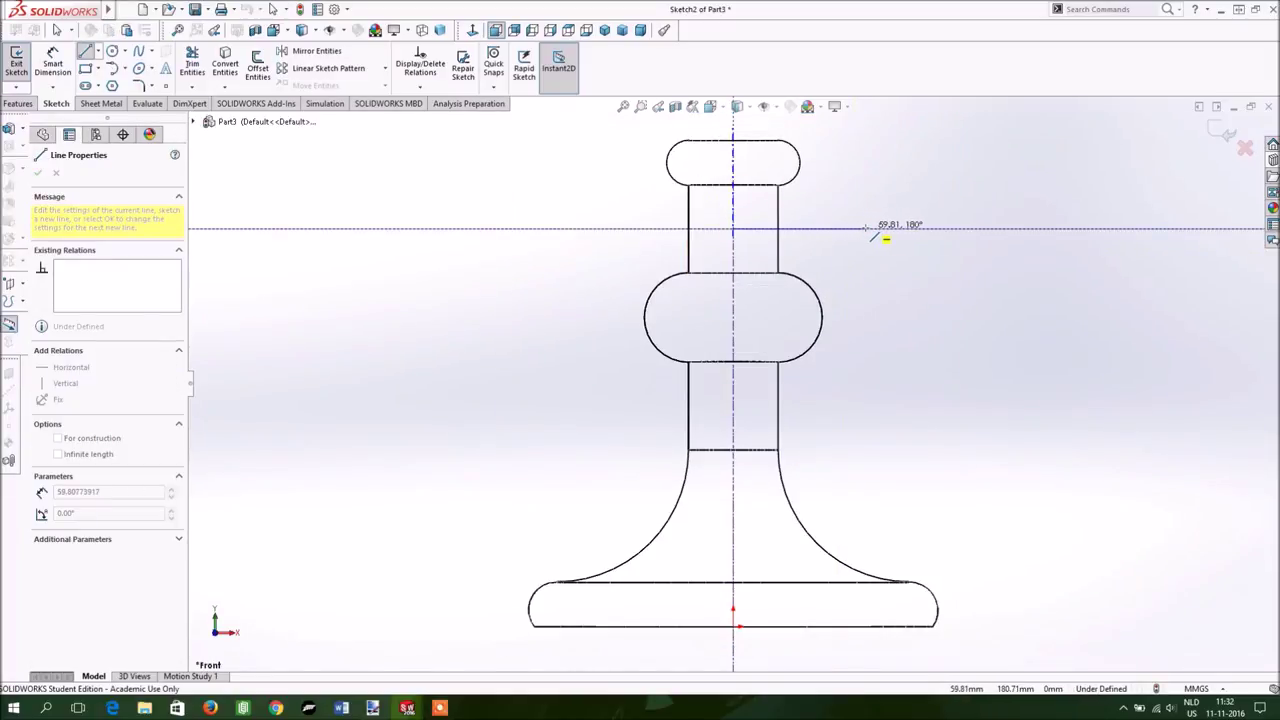
click(871, 228)
key(Escape)
Dimension the horizontal line to 60 mm
key(d)
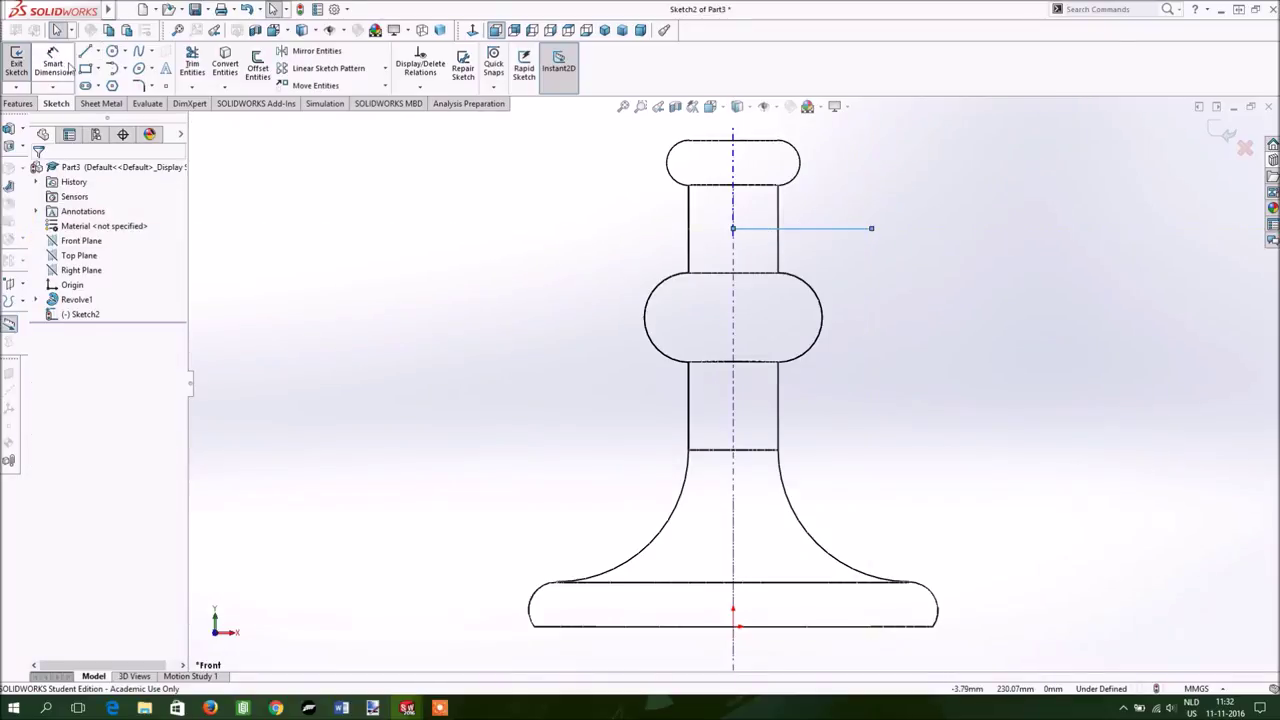
click(801, 228)
click(805, 262)
text(60)
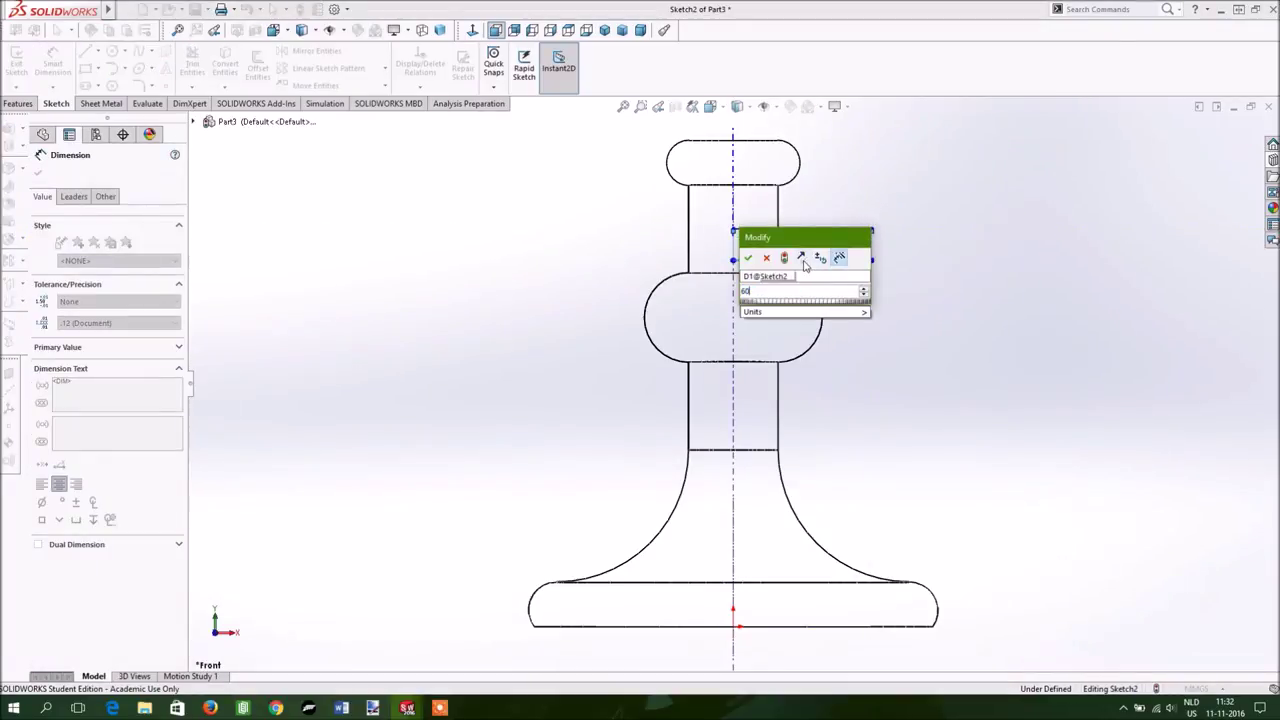
key(Return)
click(52, 72)
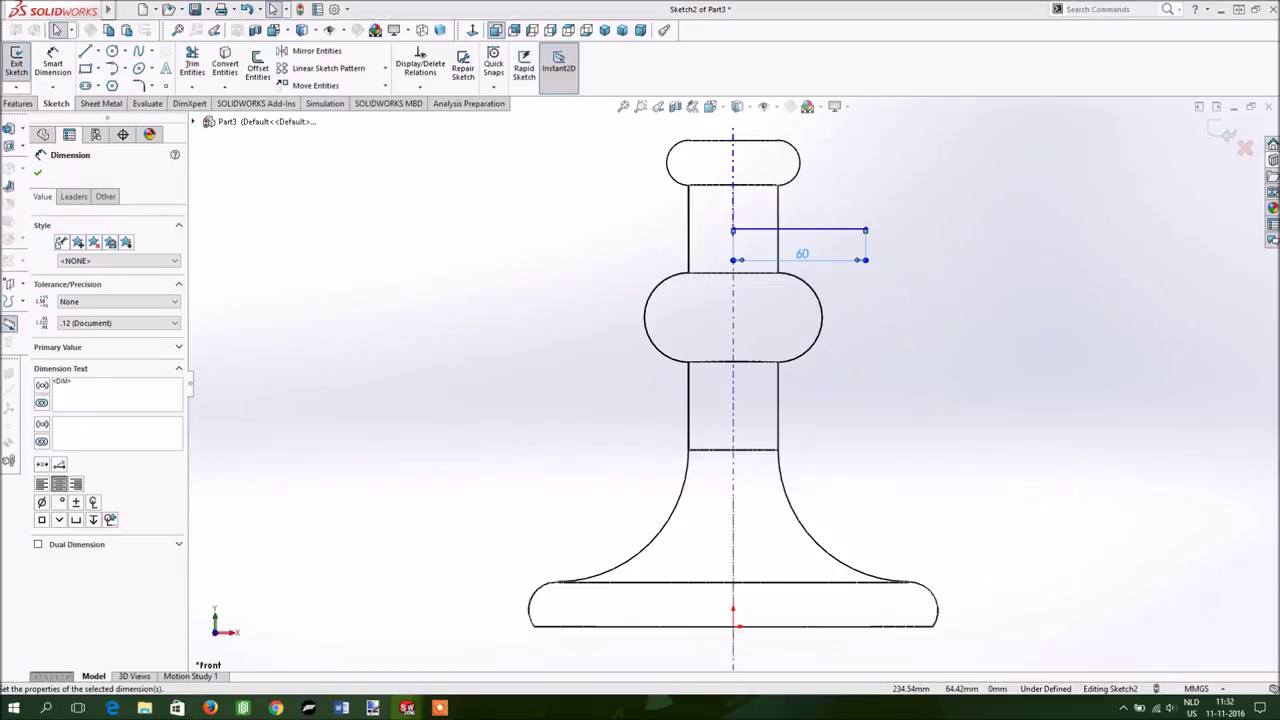
click(1000, 270)
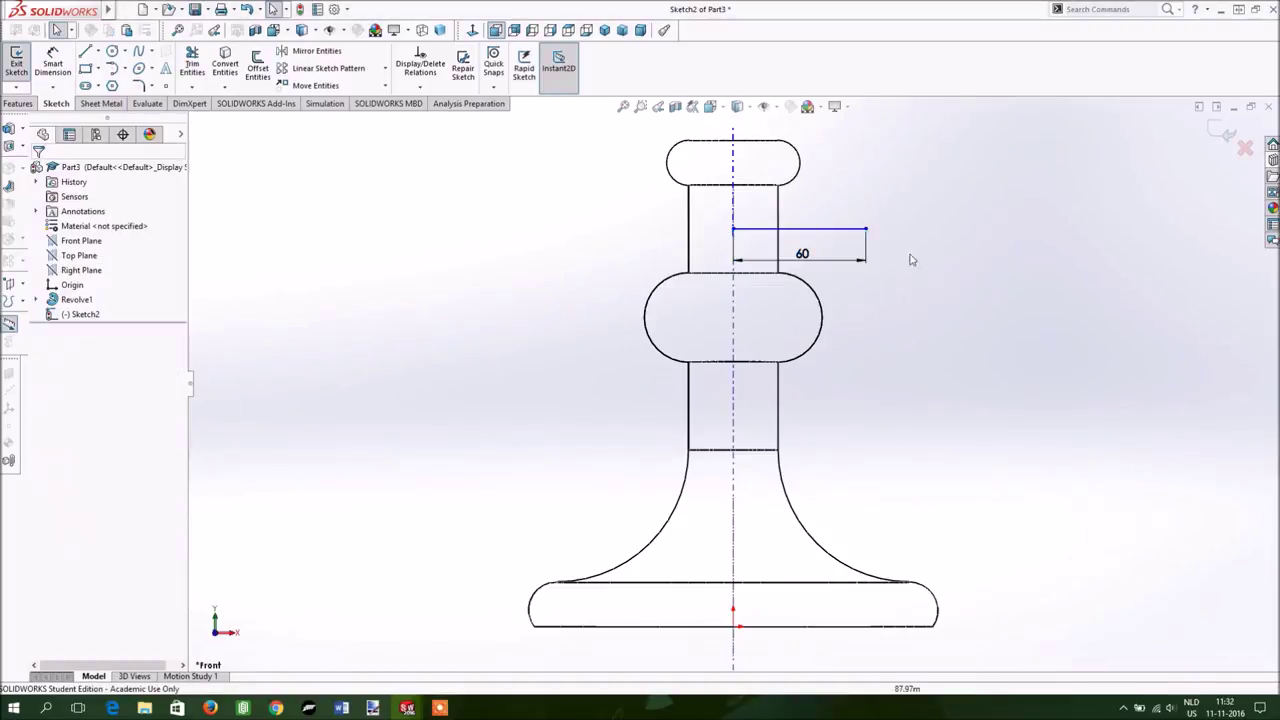
click(124, 68)
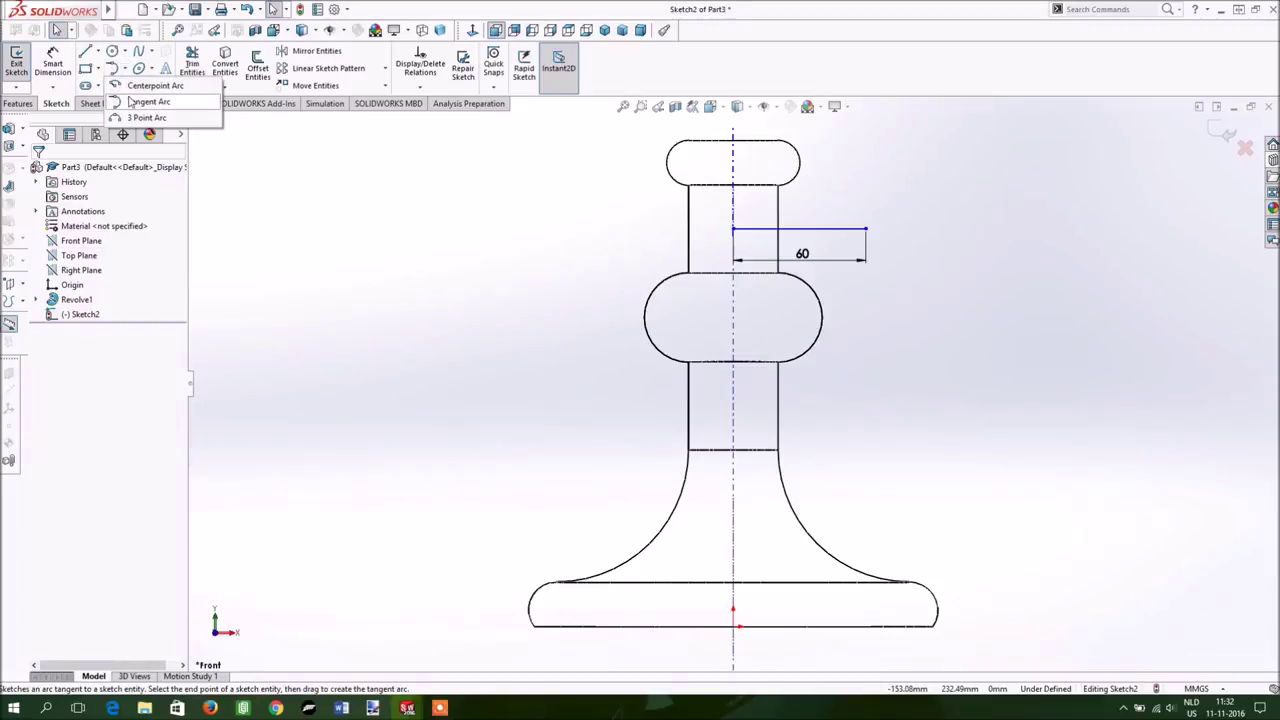
Draw a tangent arc from the 60 mm line's outer end, curving up to the right
click(130, 99)
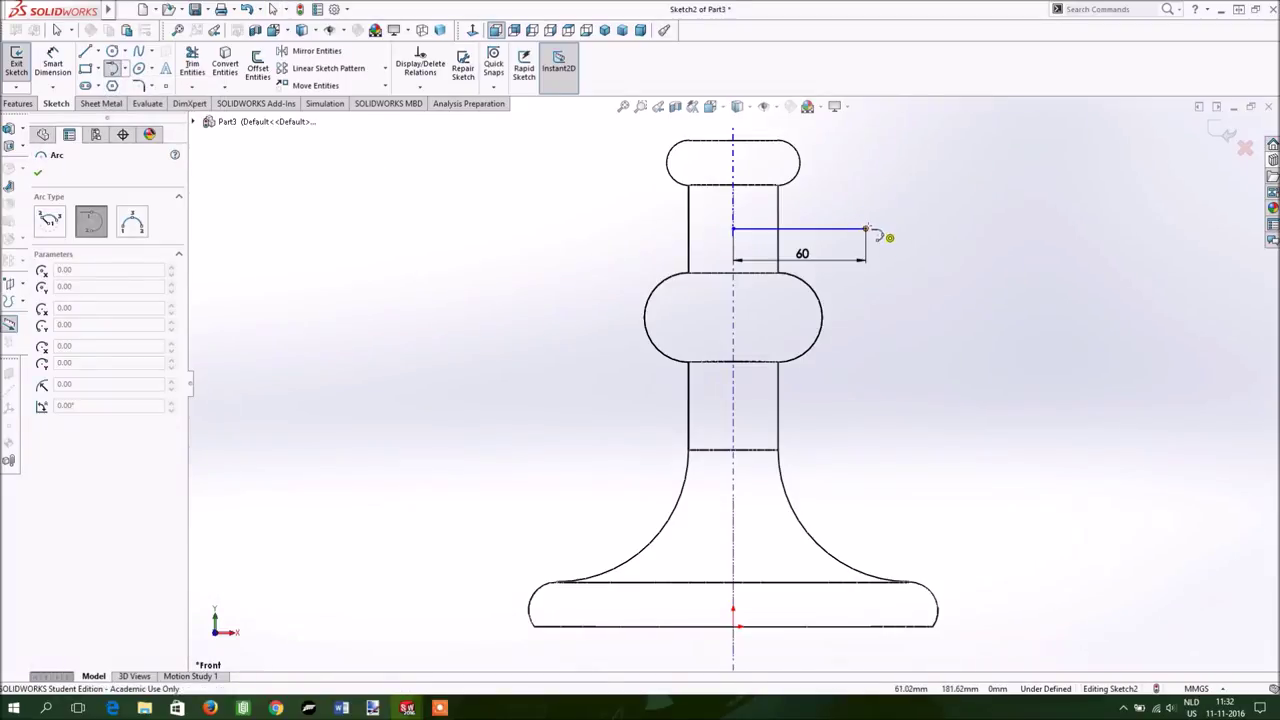
click(866, 229)
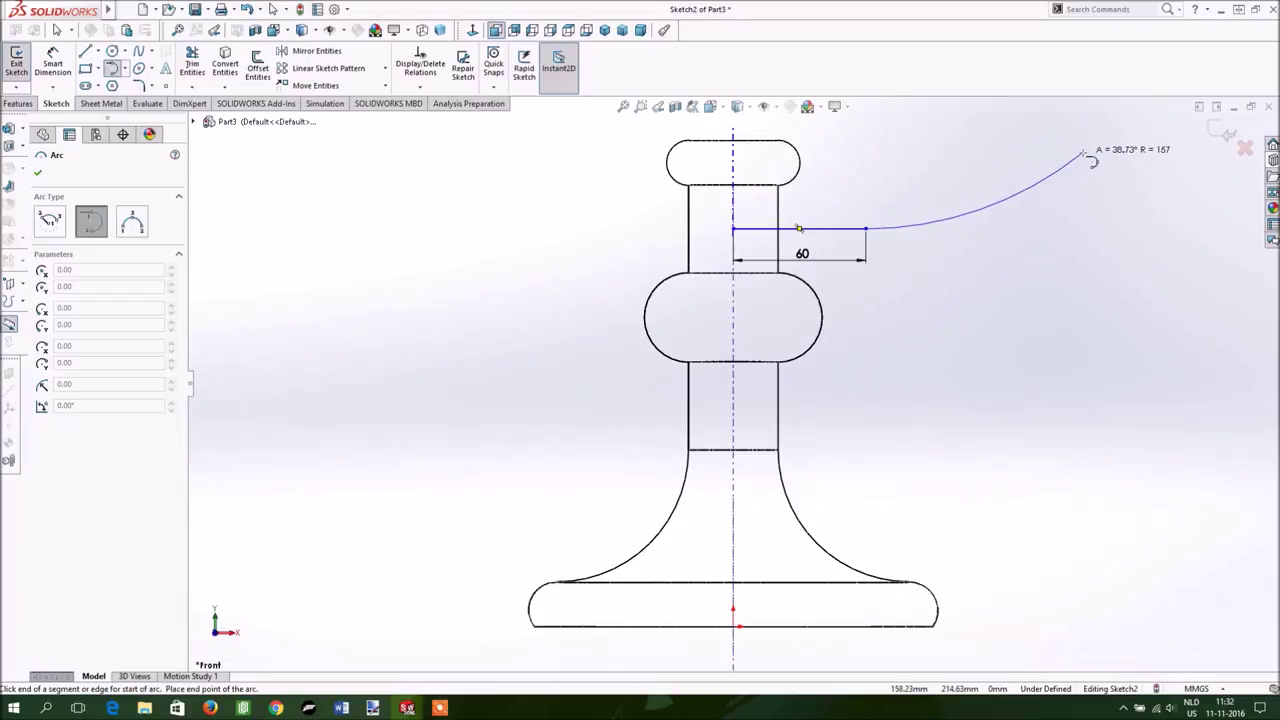
click(1081, 152)
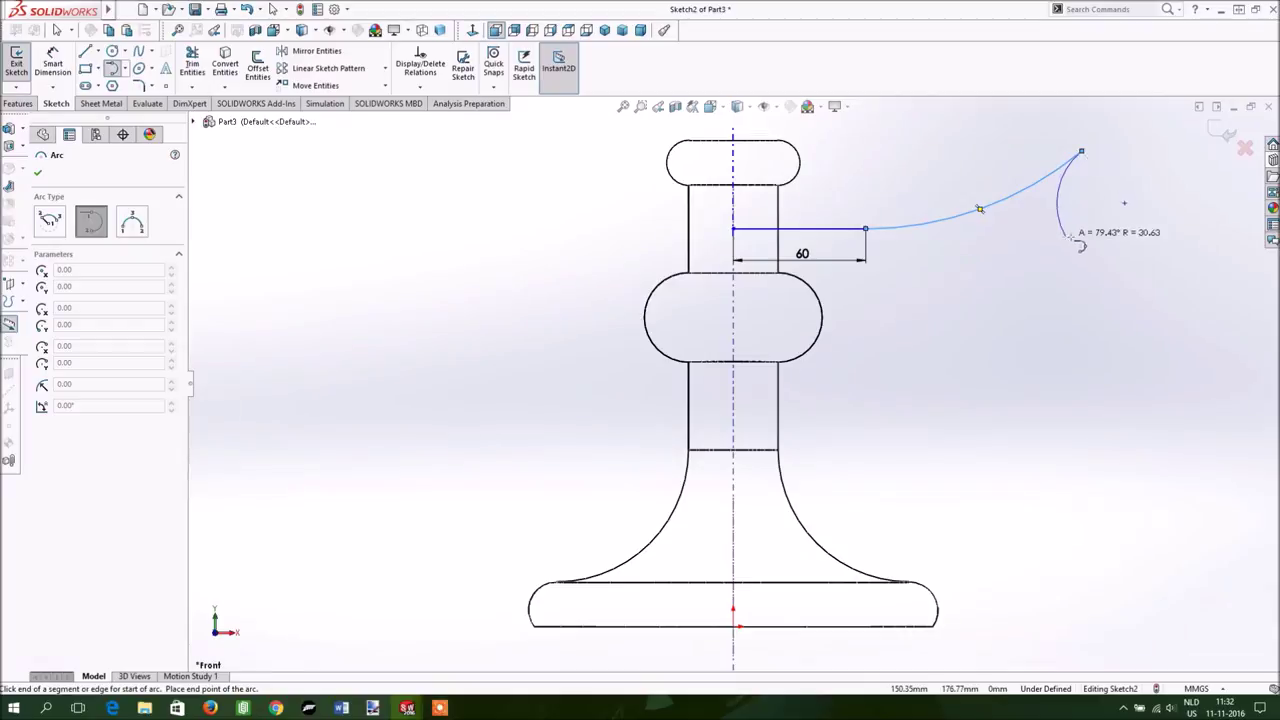
key(Escape)
Dimension the tangent arc's radius to 150
click(53, 63)
click(905, 221)
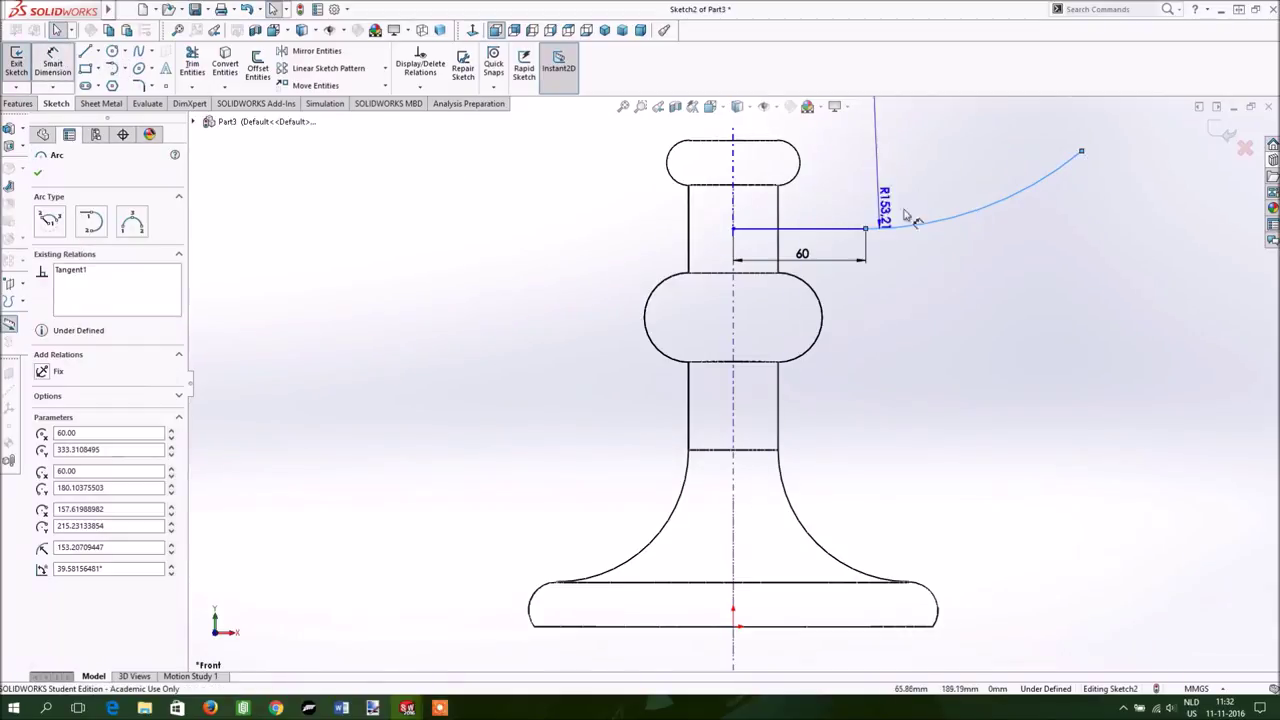
click(1100, 425)
text(150)
key(Return)
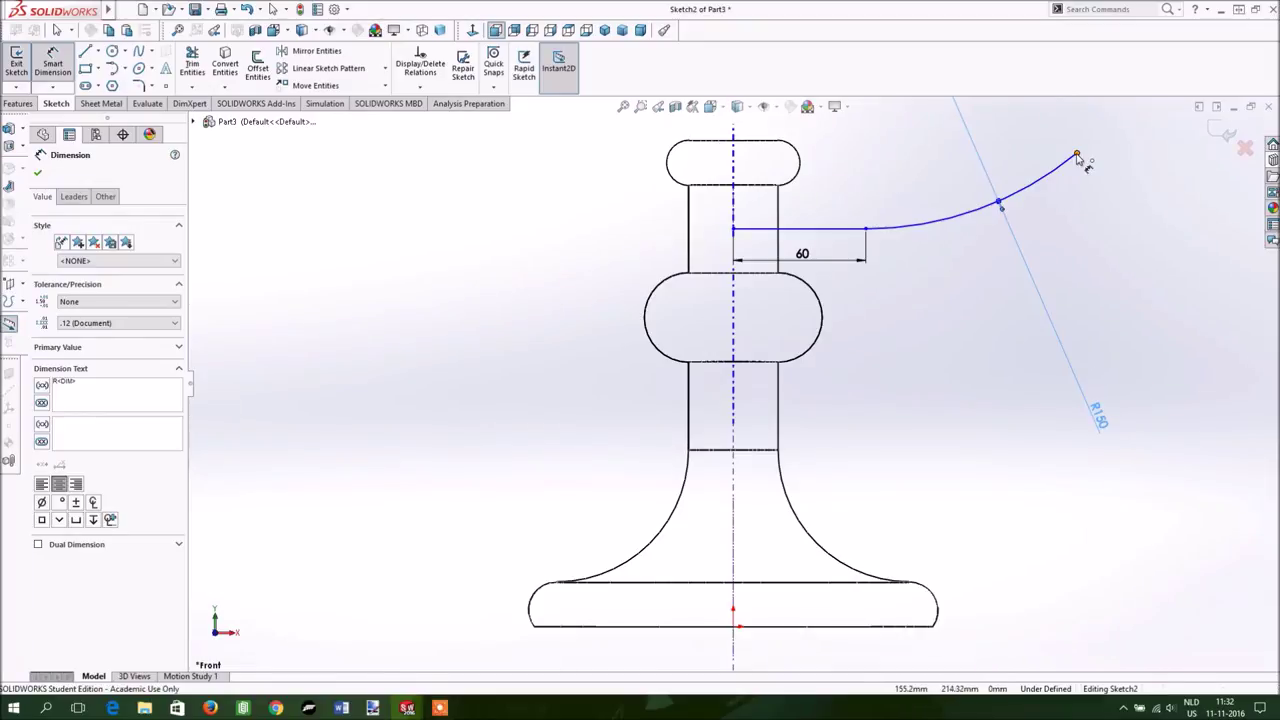
Set the arc's endpoint 65 mm above the line-arc joint with a vertical dimension
click(1076, 154)
click(866, 229)
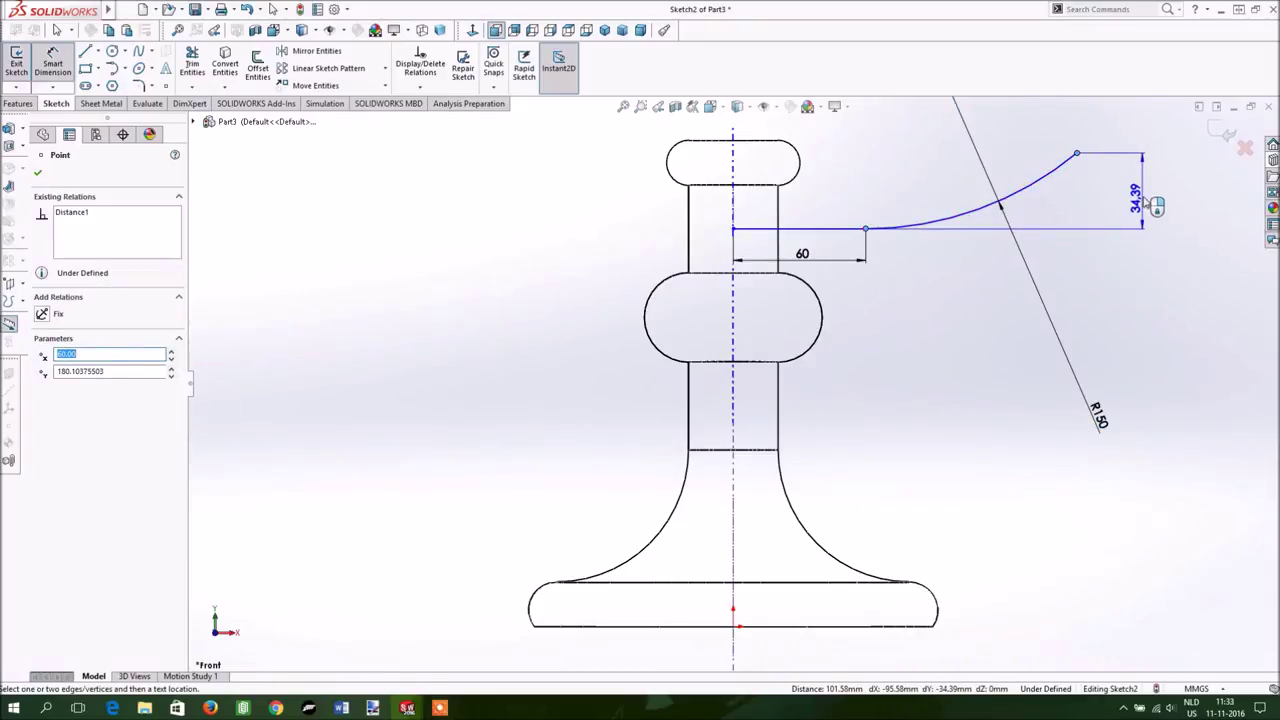
click(1150, 220)
text(65)
key(Return)
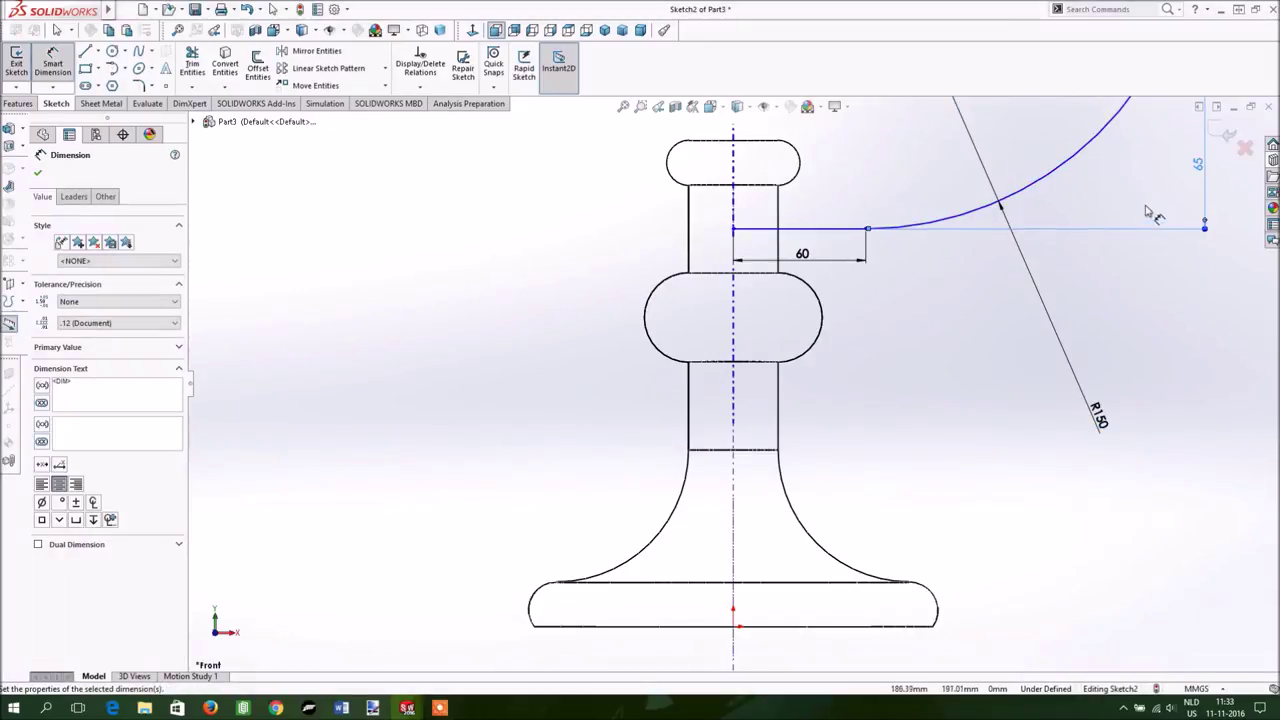
scroll(1123, 214, up, 3)
scroll(880, 190, down, 1)
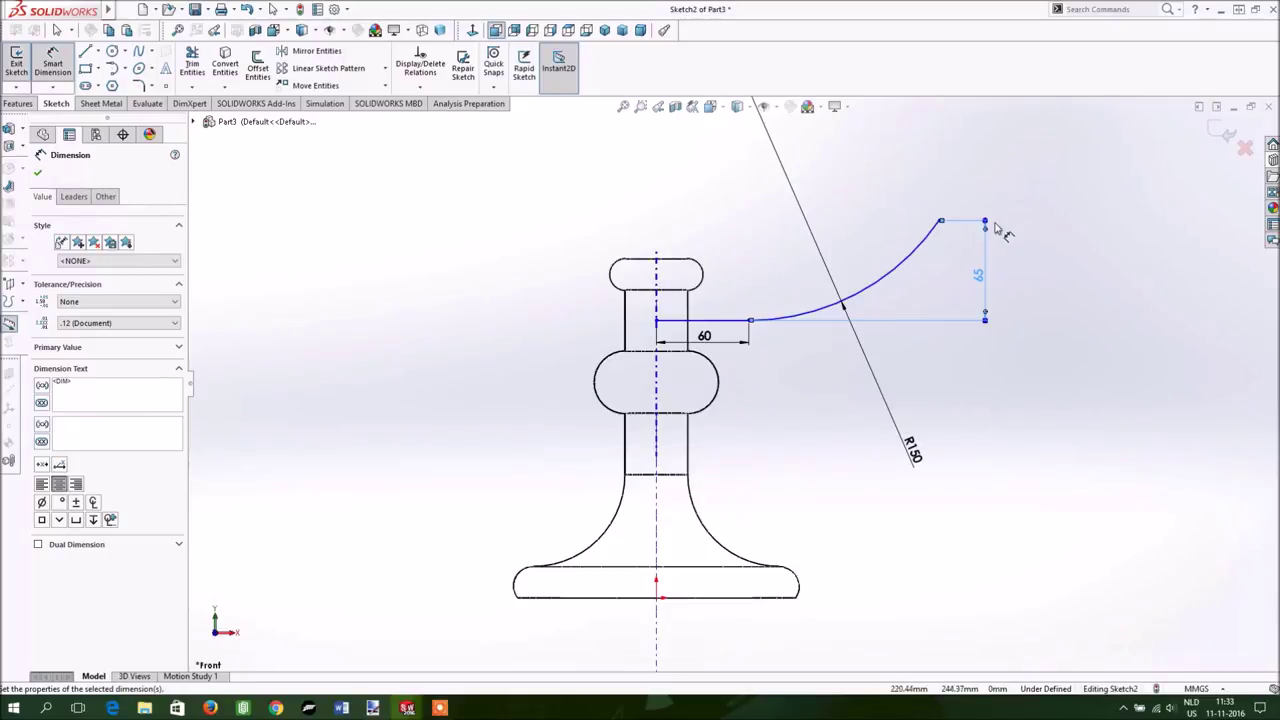
click(39, 171)
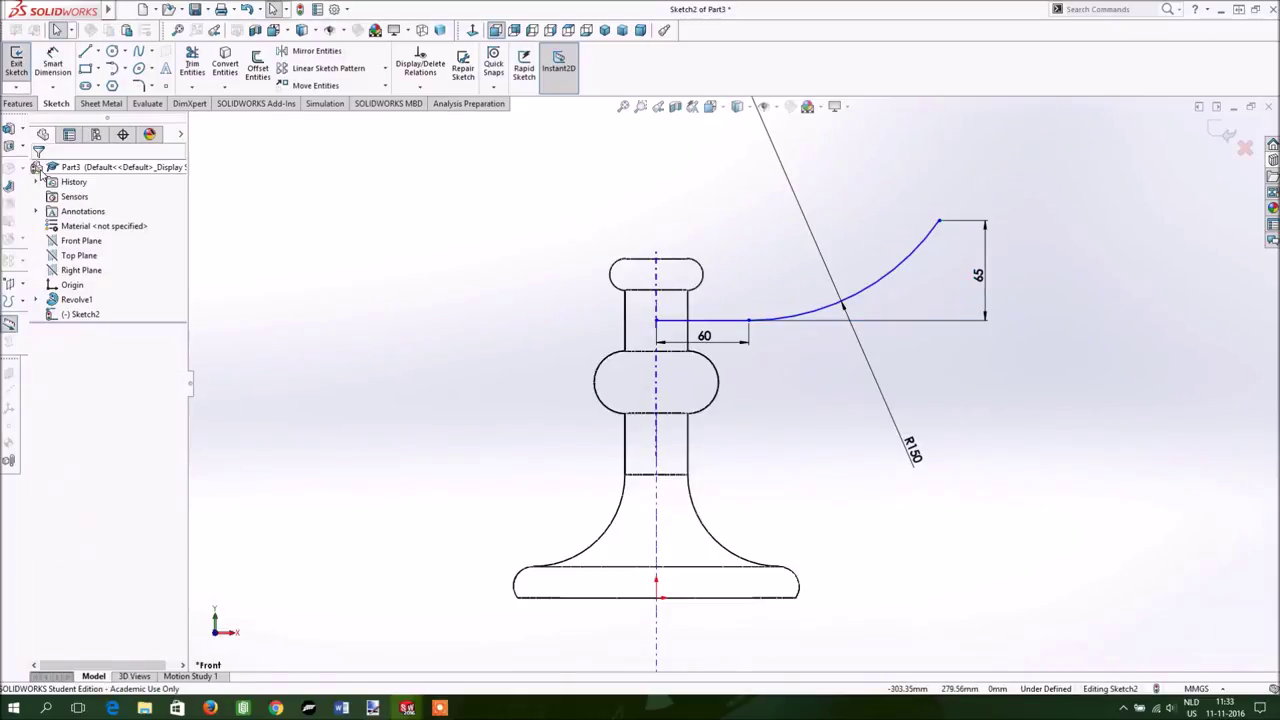
click(113, 69)
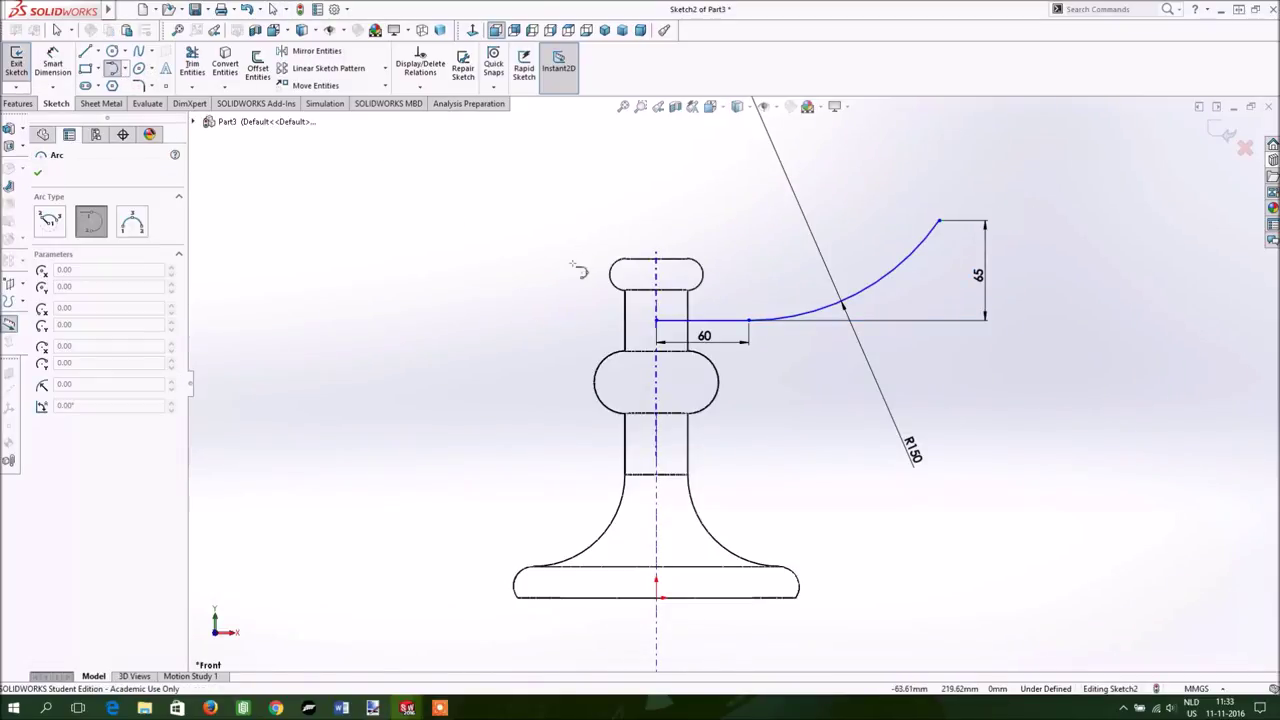
Draw a small tangent arc from the R150 arc's top curling back, and dimension it R20
click(940, 222)
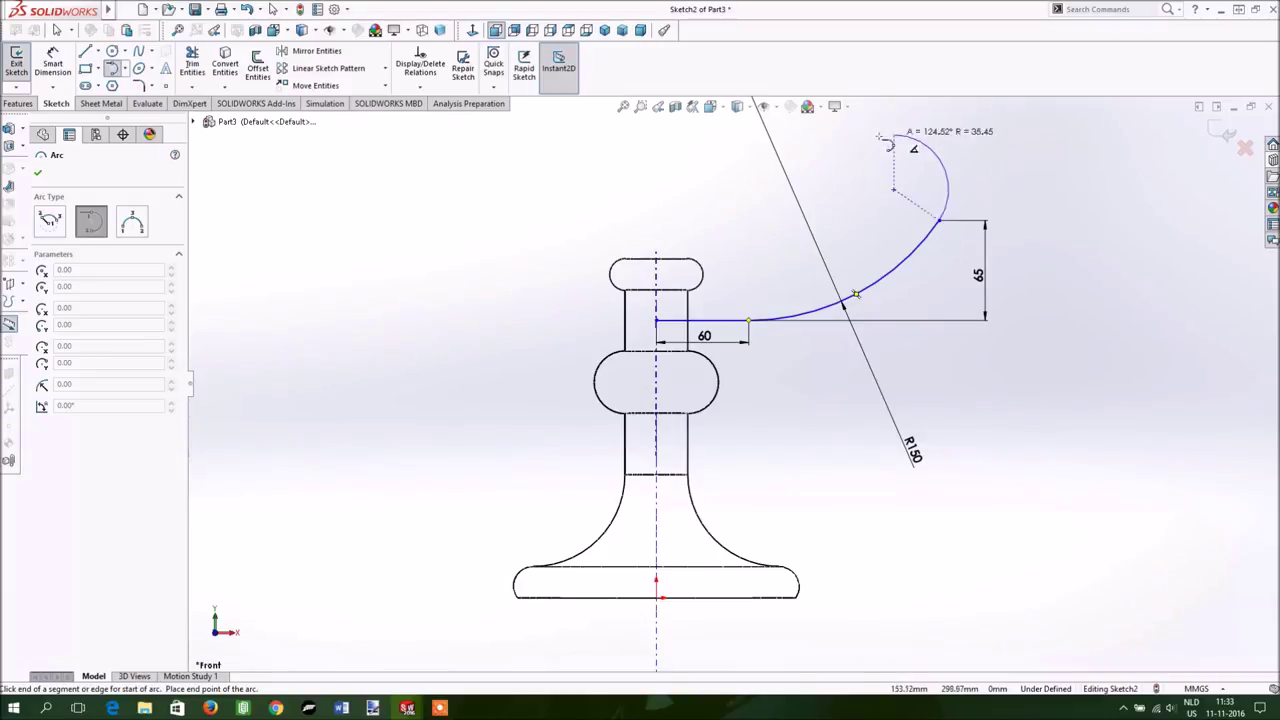
click(885, 220)
key(Escape)
click(52, 62)
click(900, 174)
click(862, 150)
text(20)
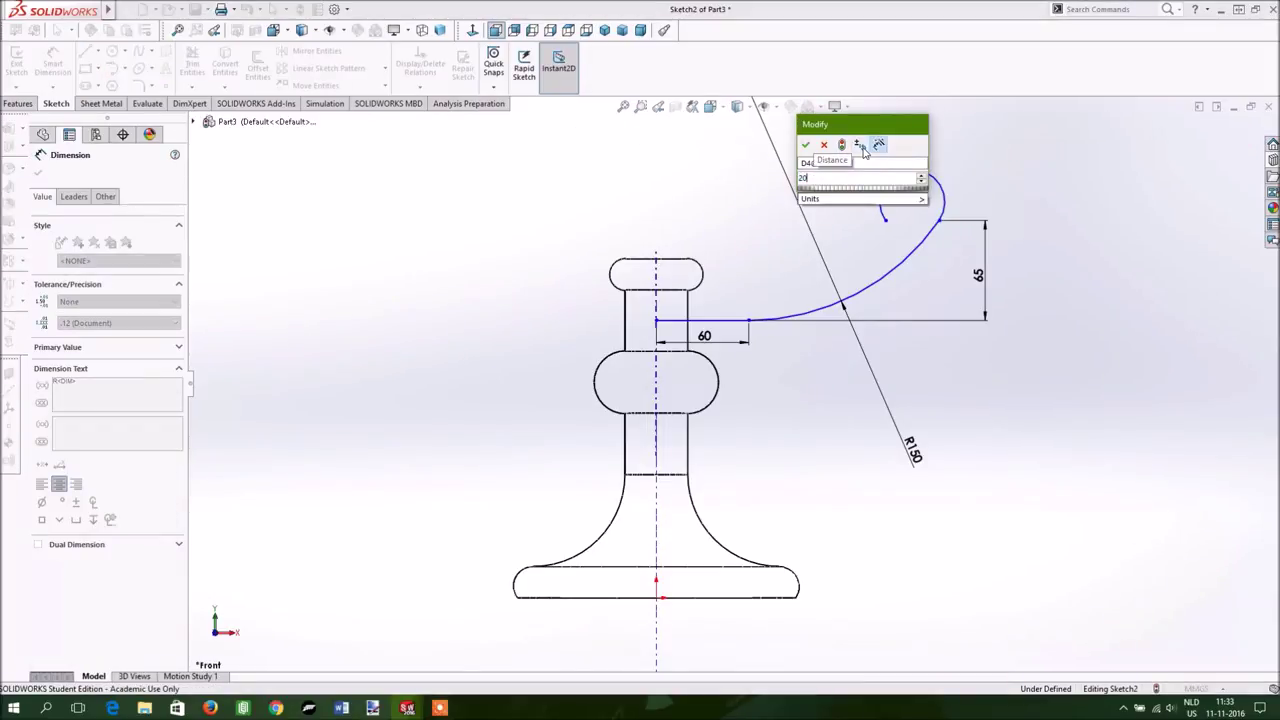
click(806, 148)
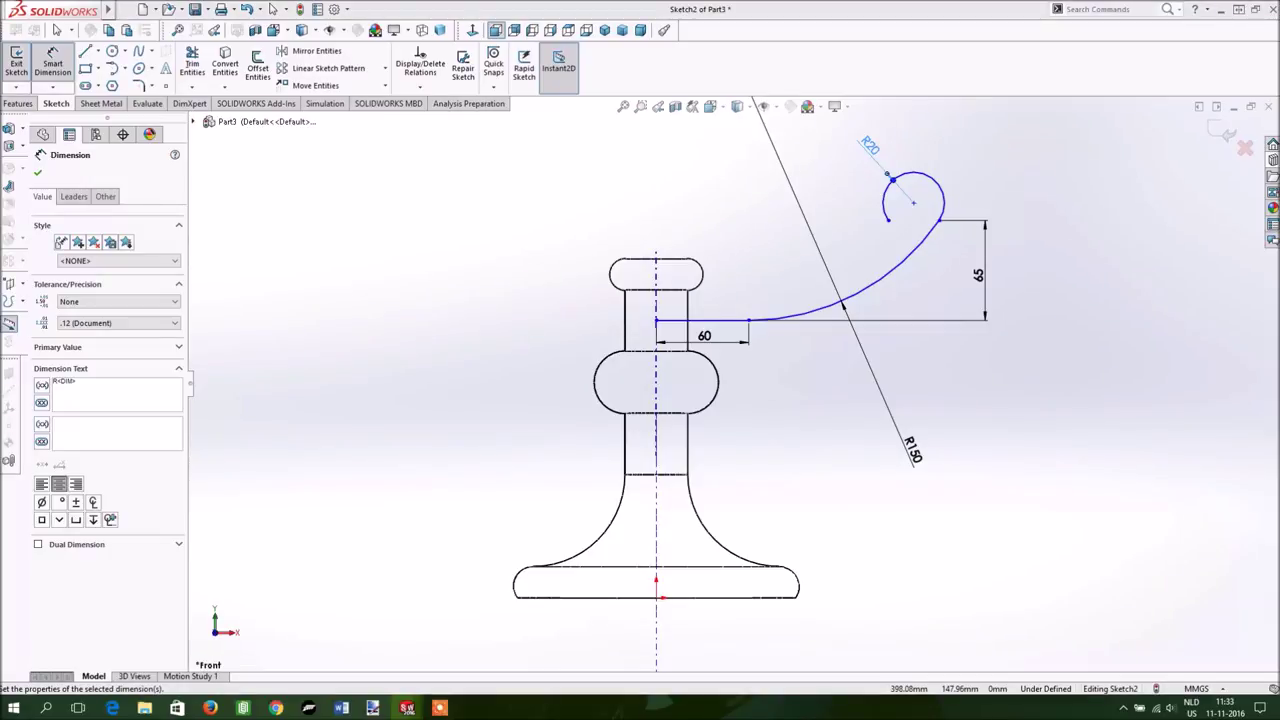
key(Escape)
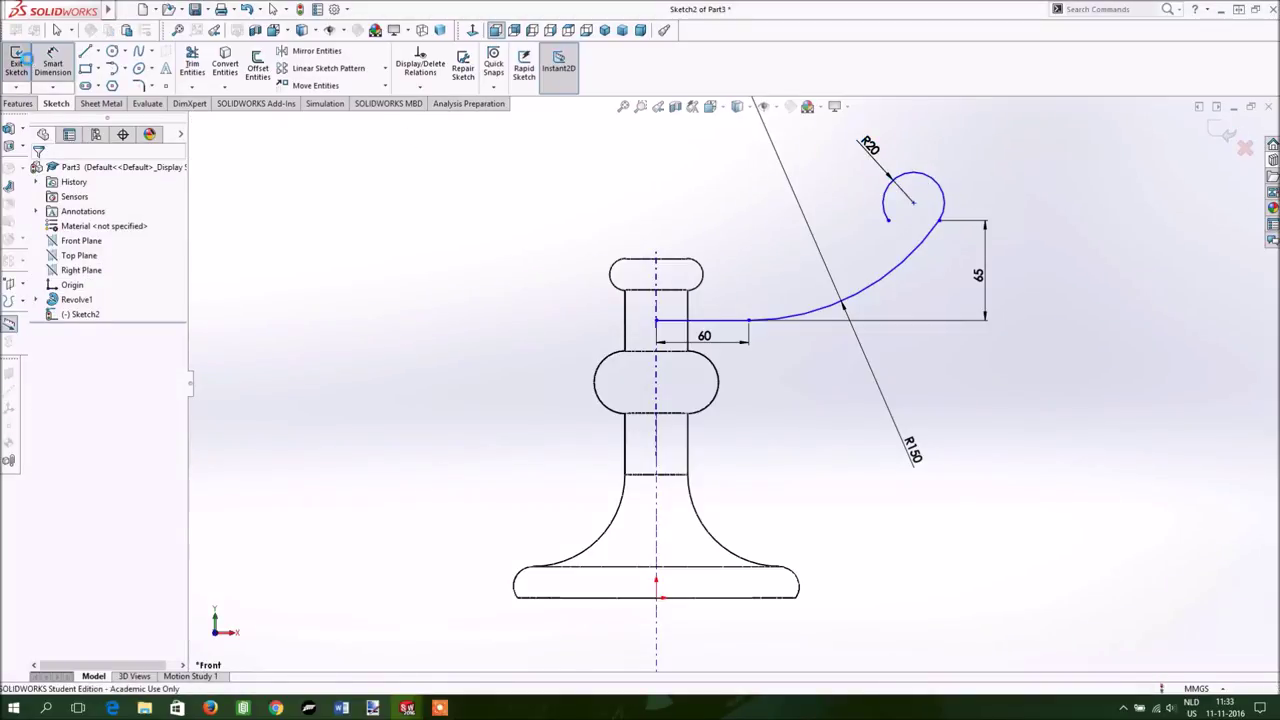
Reopen Sketch2 and add a Horizontal relation between the R20 arc's two endpoints
click(16, 62)
click(80, 314)
click(100, 290)
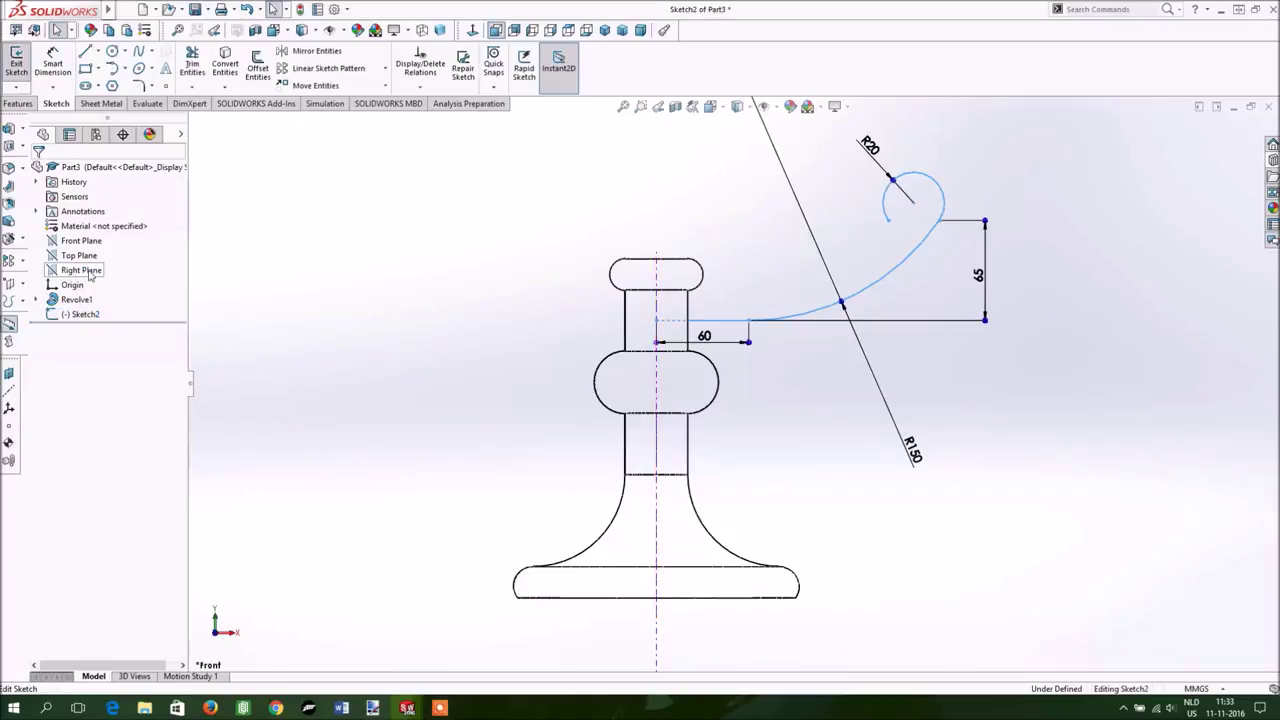
click(928, 180)
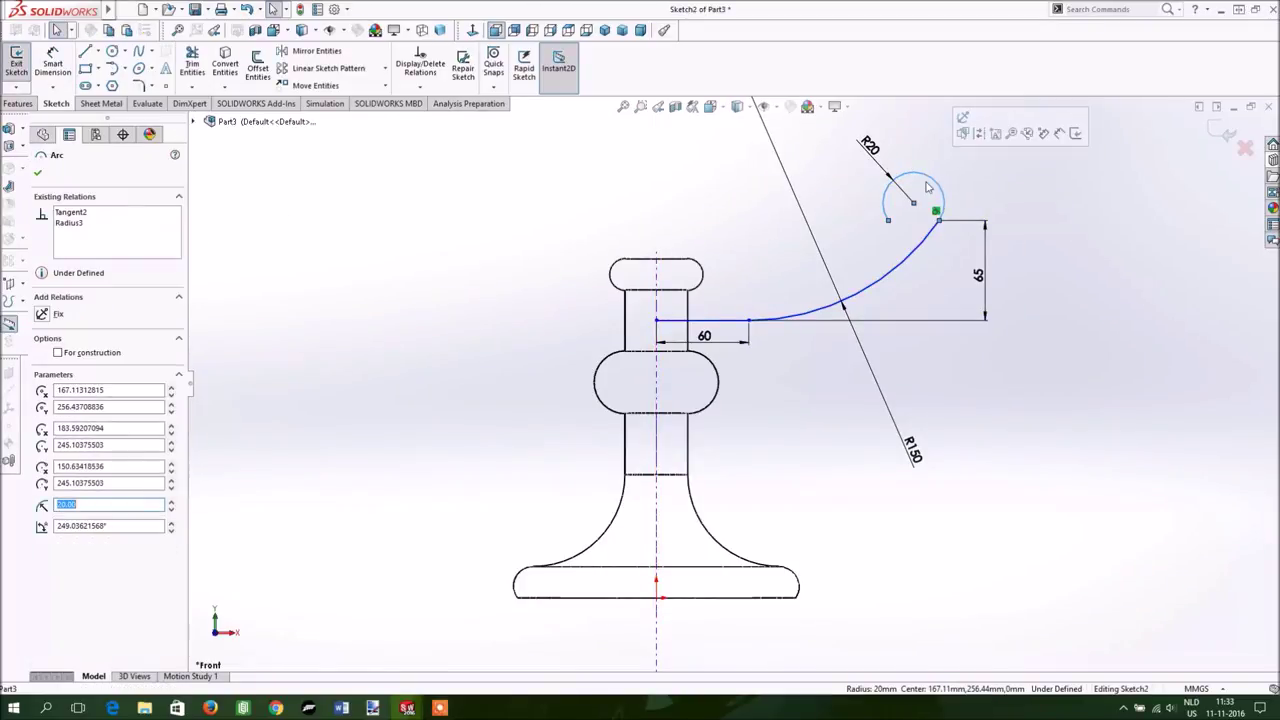
key(Escape)
click(888, 220)
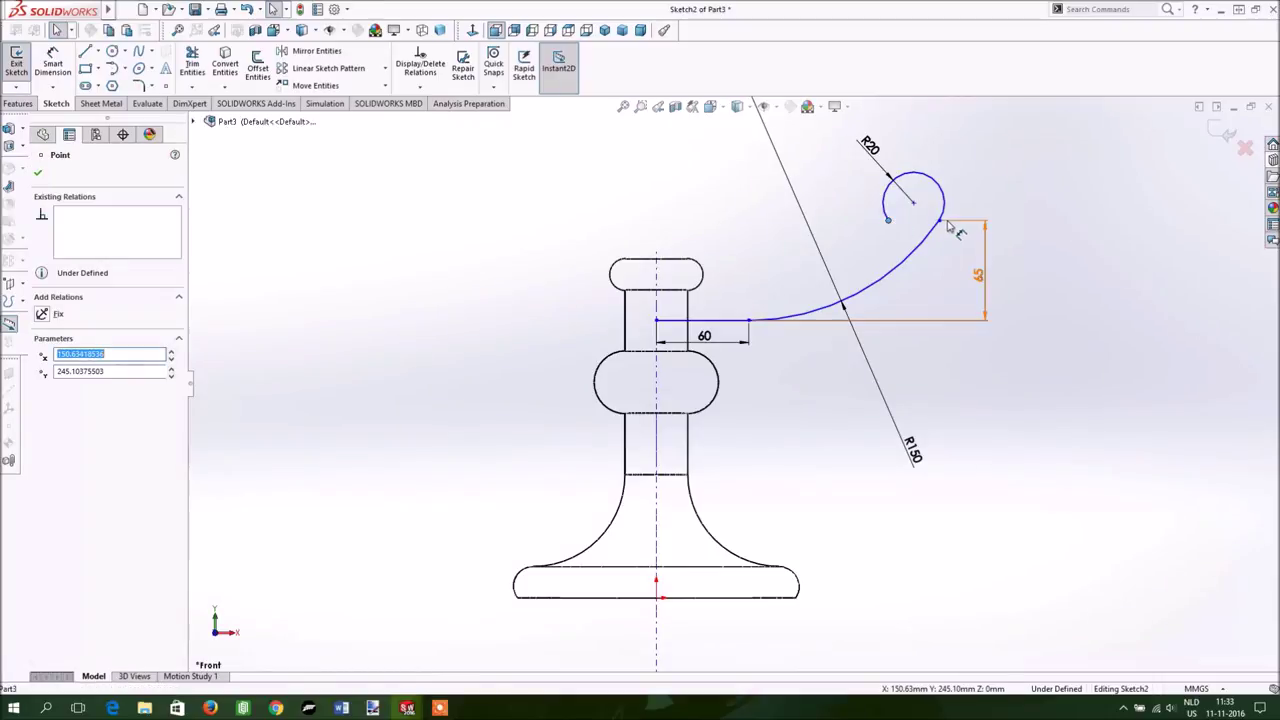
ctrl+click(940, 220)
click(71, 389)
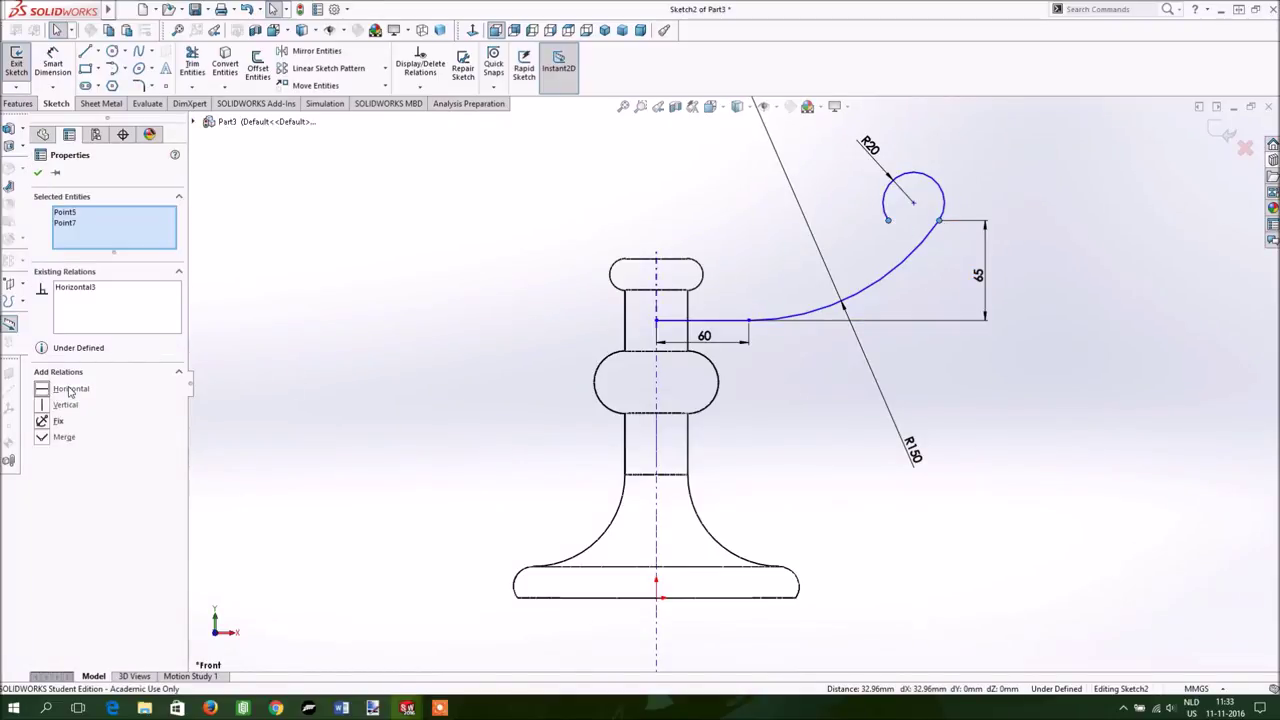
click(37, 174)
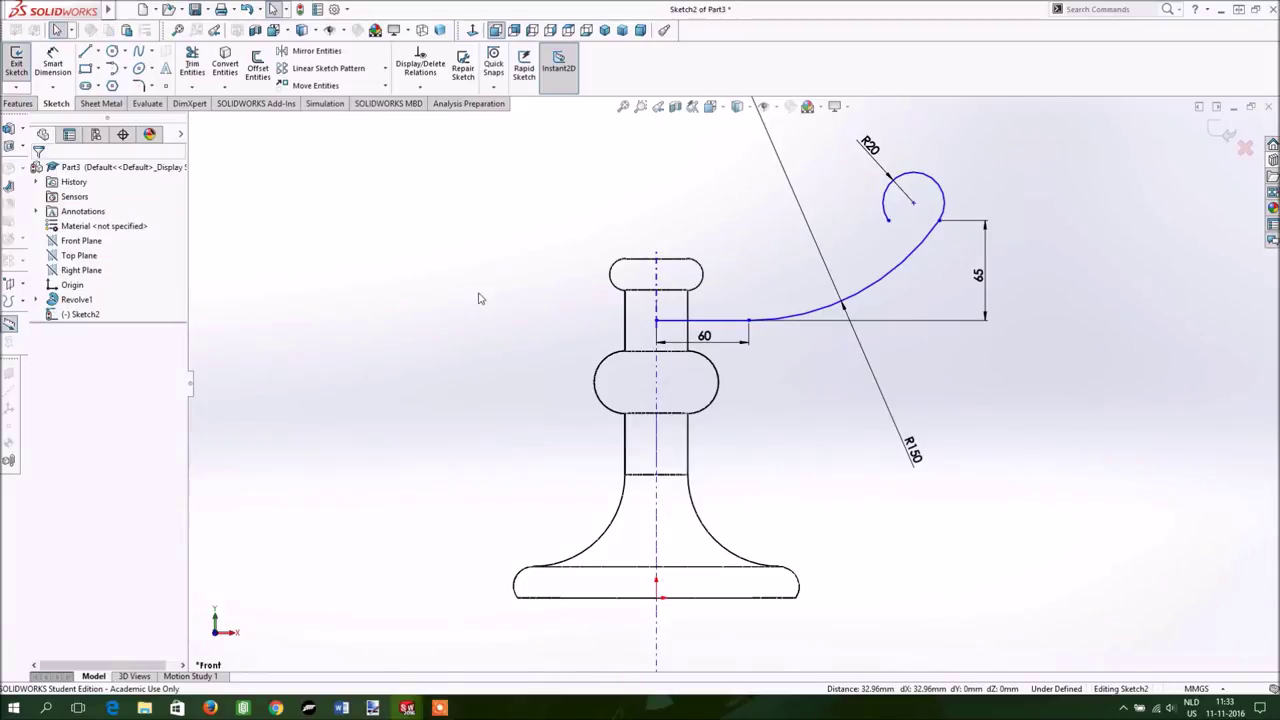
click(781, 107)
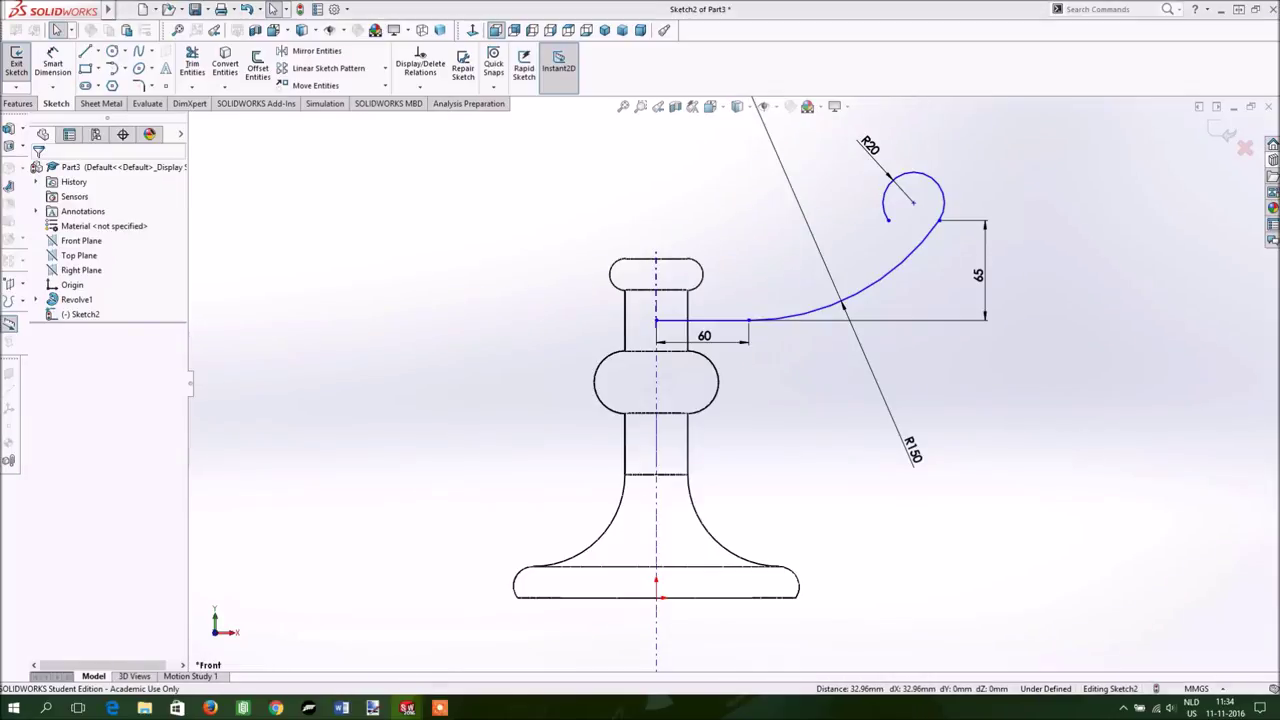
click(421, 68)
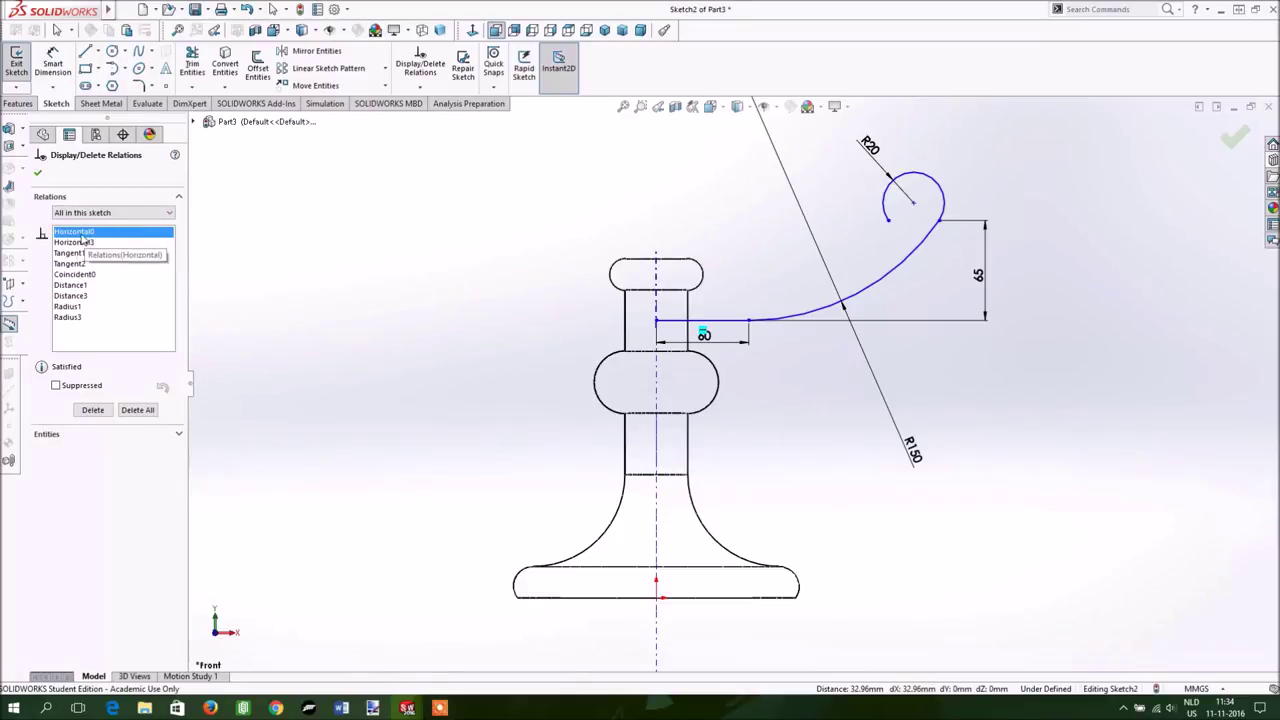
click(85, 243)
click(70, 253)
click(66, 273)
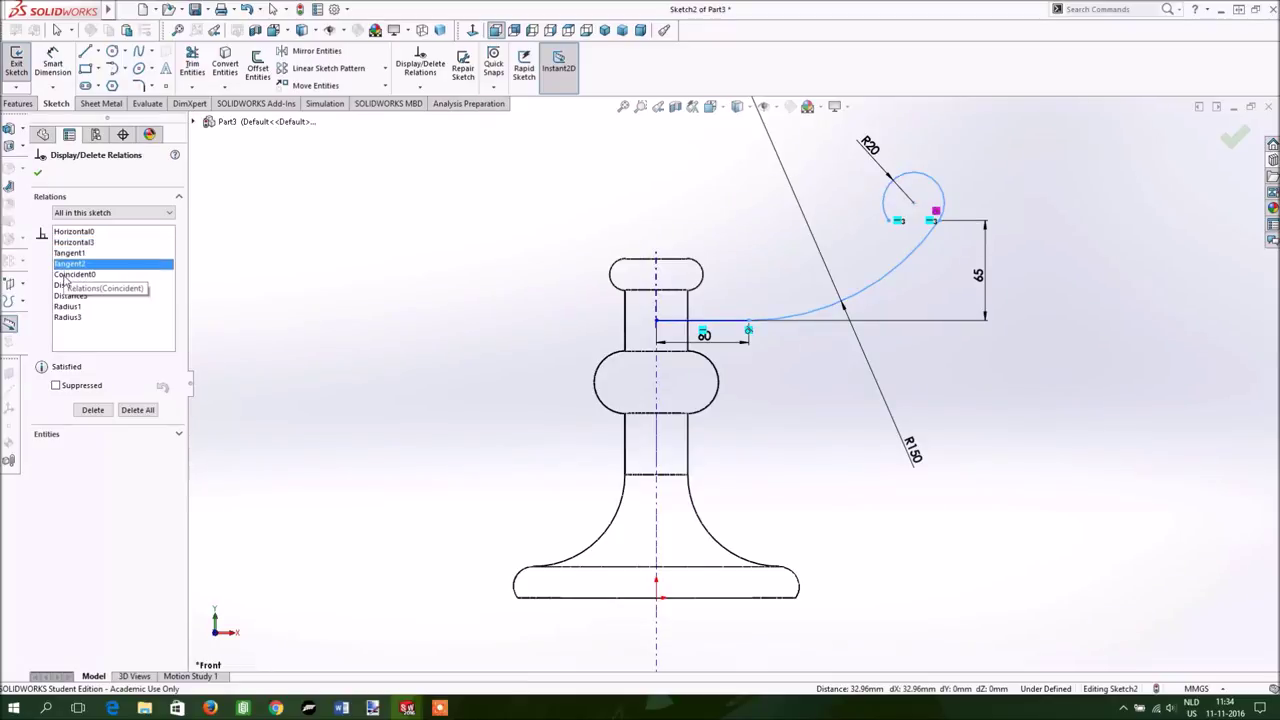
click(64, 285)
click(58, 297)
click(68, 306)
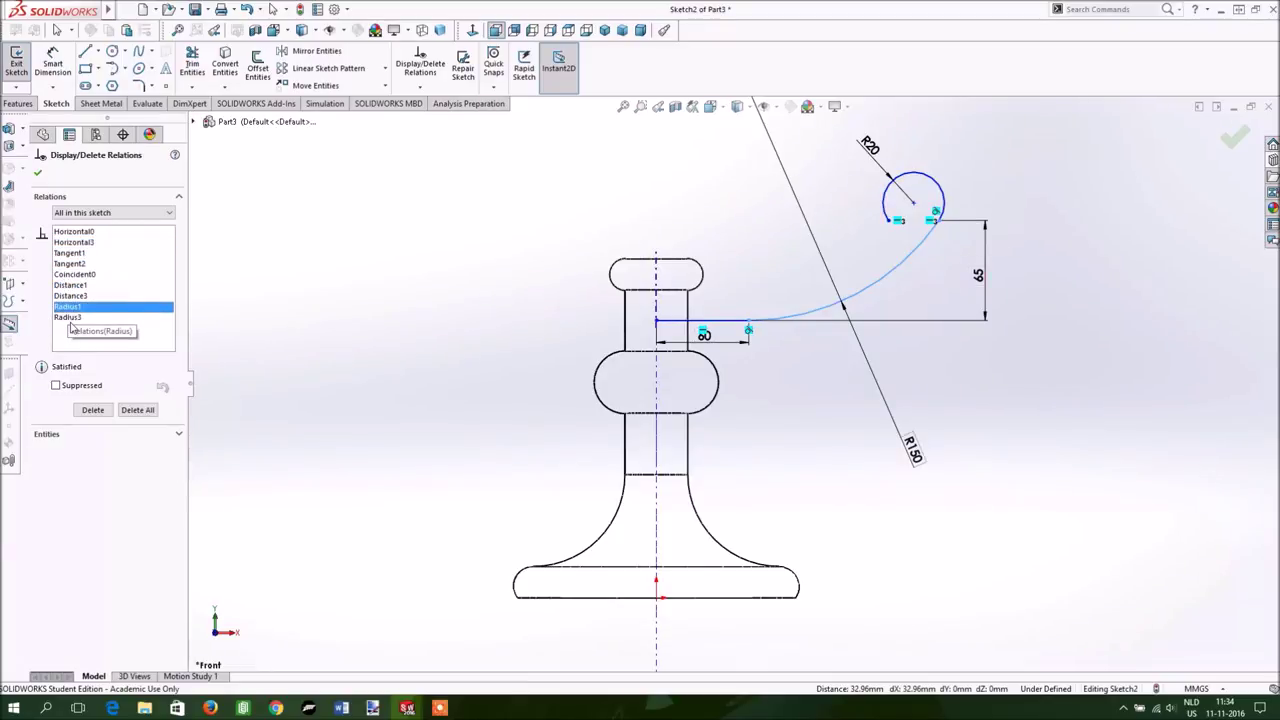
click(38, 172)
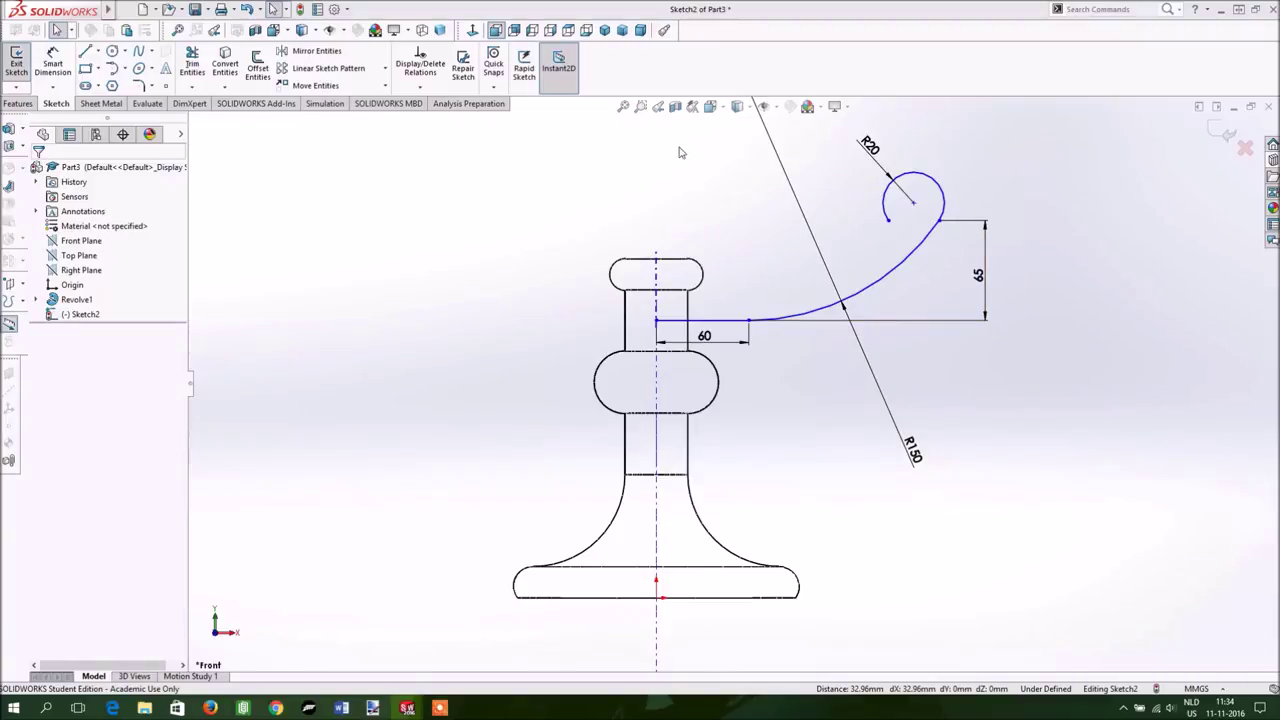
Move the line, R150 arc and R20 arc down by -170 mm to the base
click(315, 85)
click(725, 320)
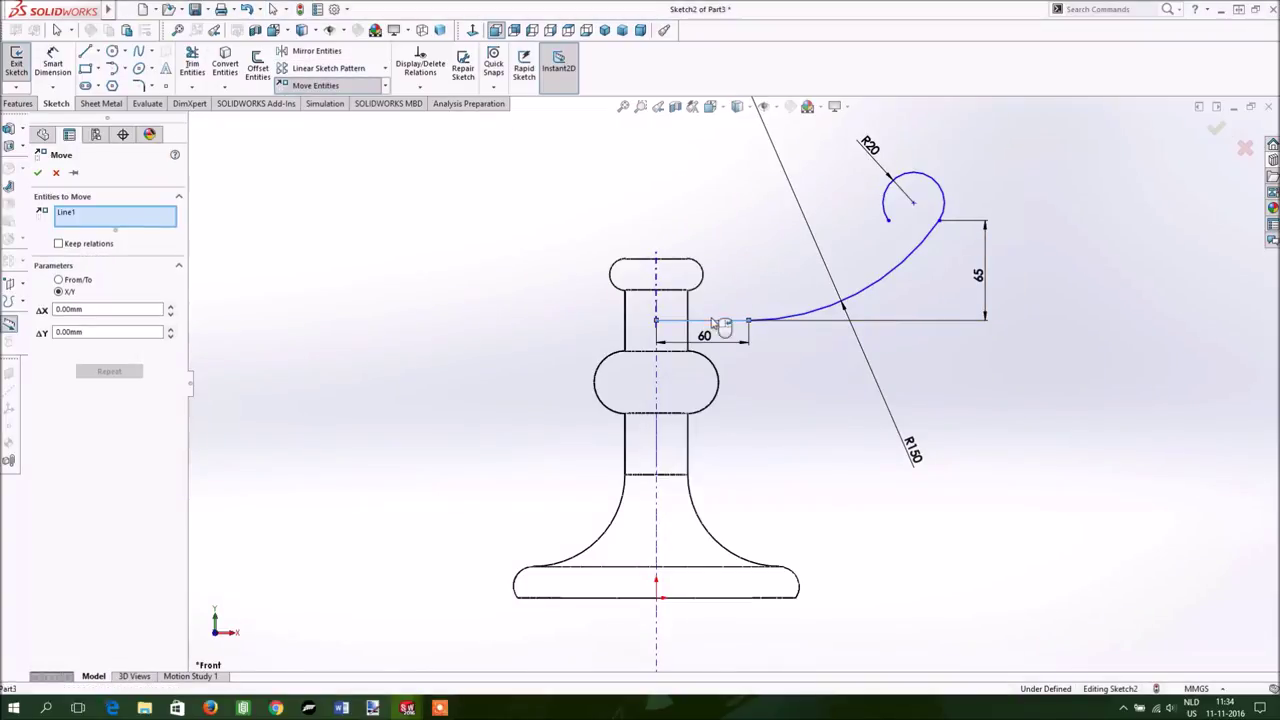
click(818, 313)
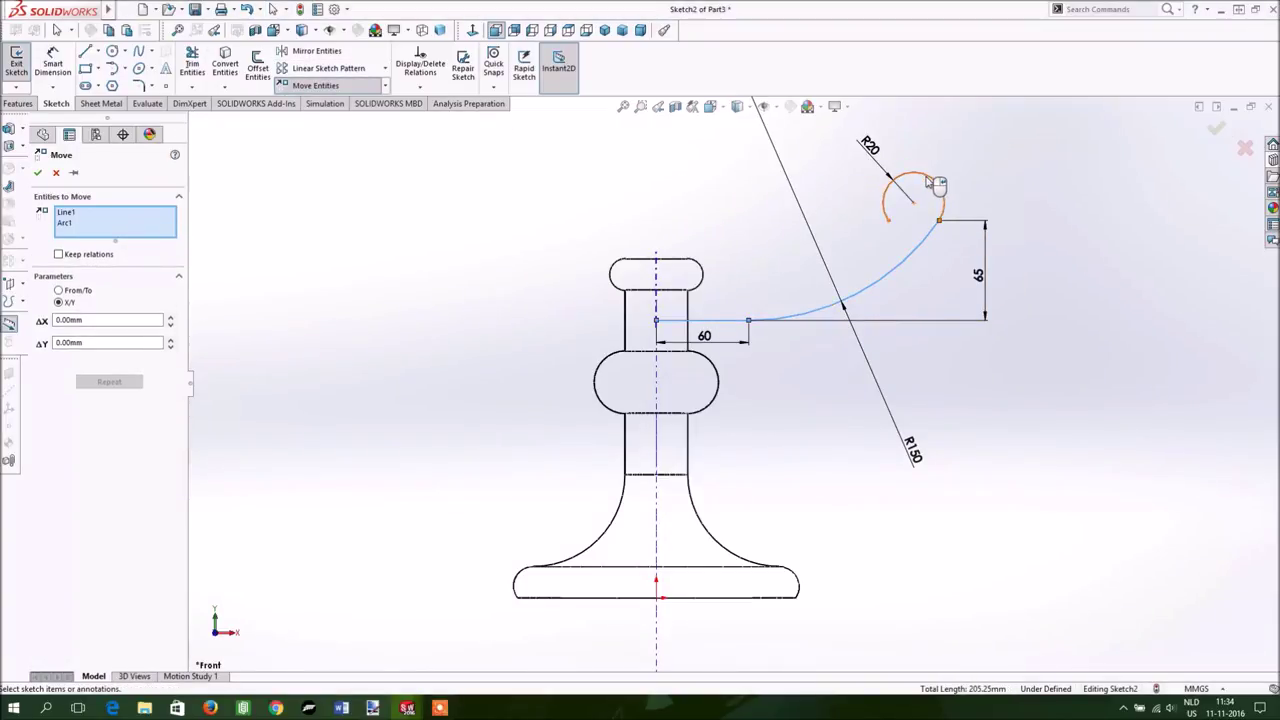
click(929, 182)
click(171, 358)
drag(171, 358, 171, 358)
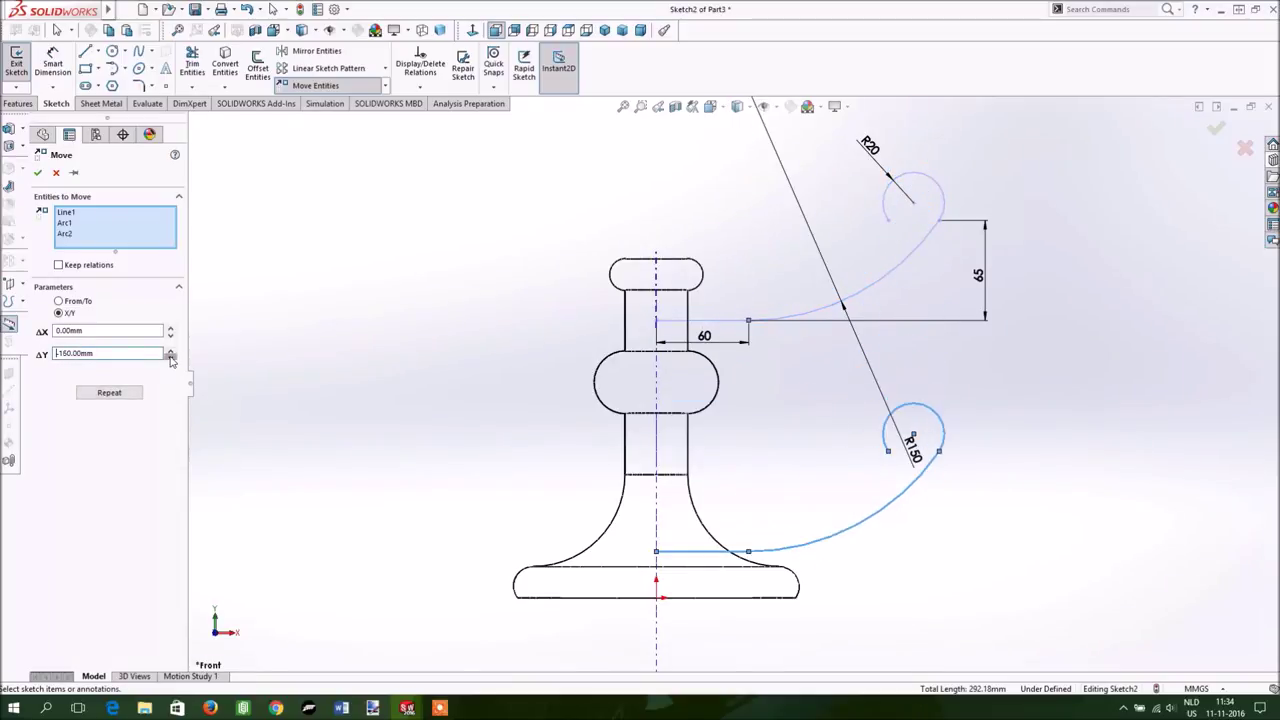
click(38, 172)
Dimension the handle line's endpoint 10 mm above the origin
scroll(629, 538, down, 2)
scroll(629, 538, down, 3)
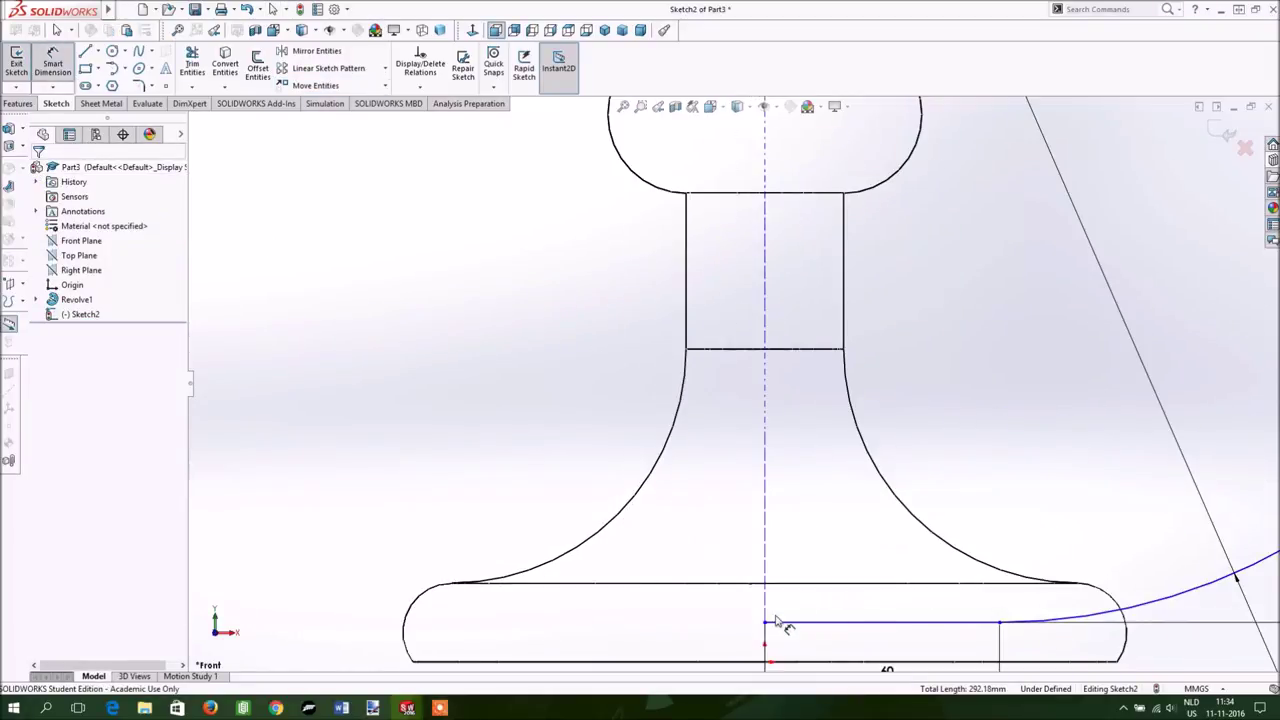
click(764, 624)
click(765, 661)
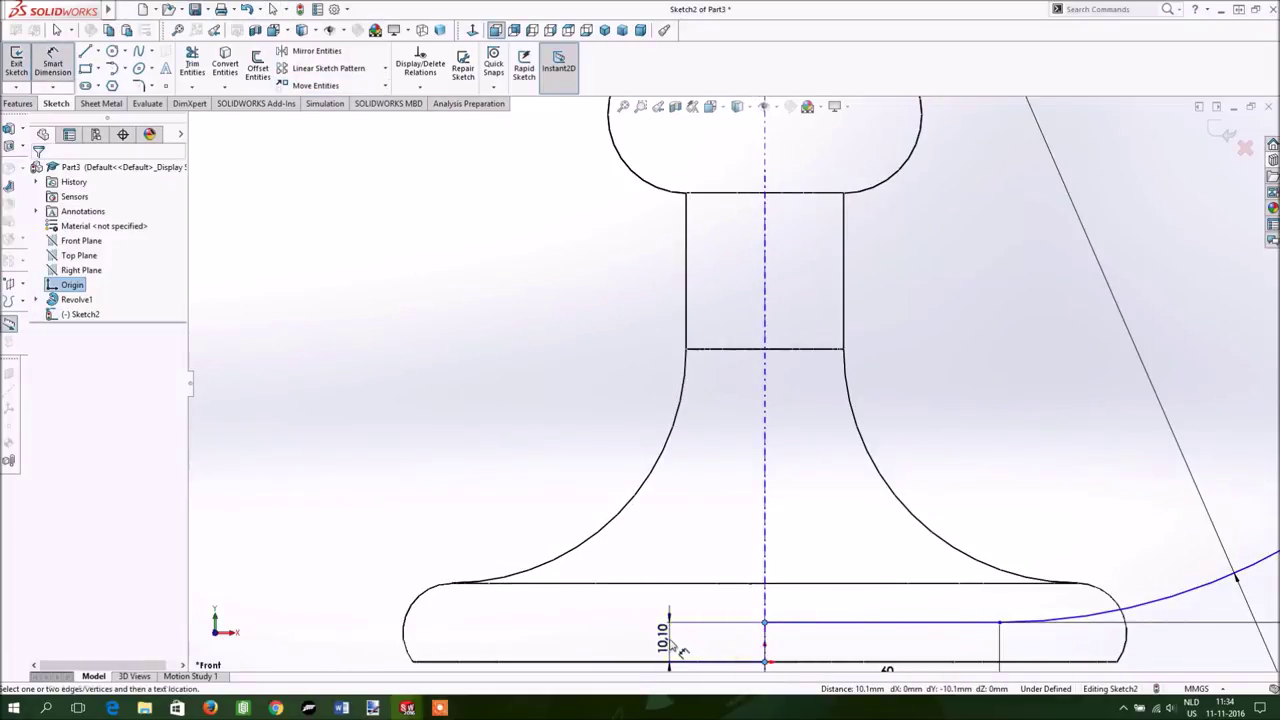
click(672, 645)
text(10)
key(Return)
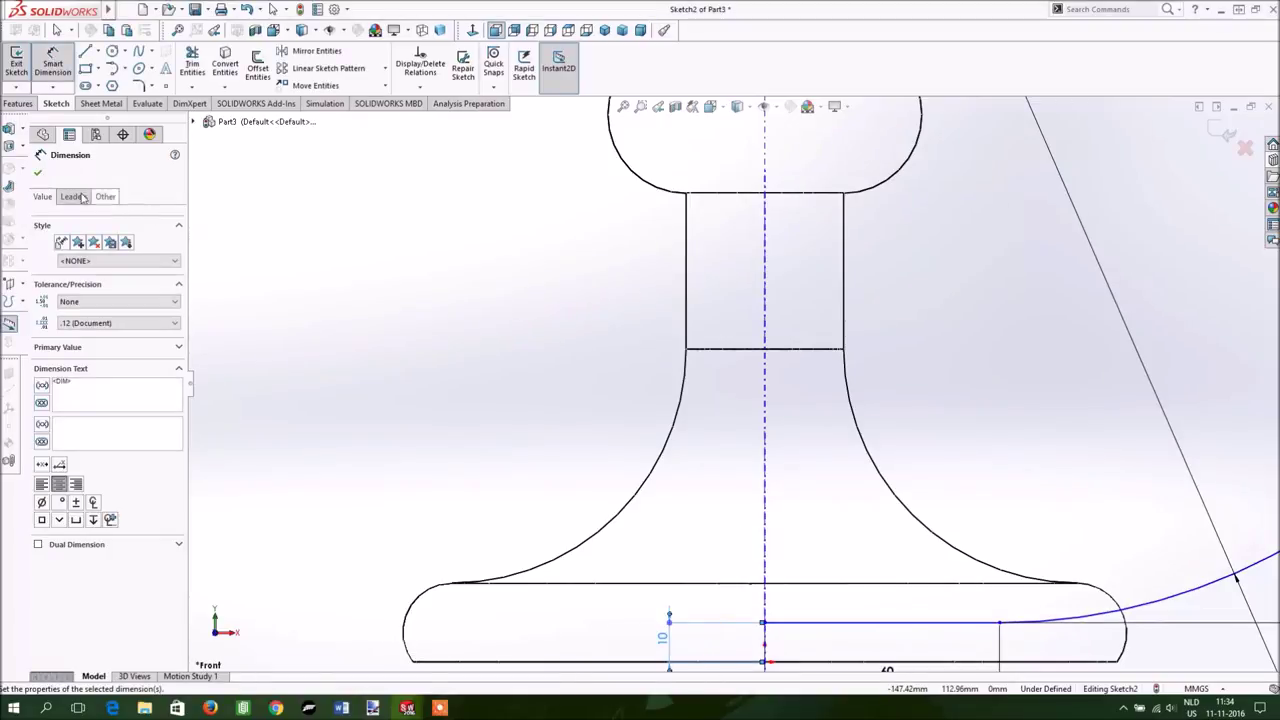
click(38, 175)
Exit the handle path sketch and start a new sketch on Right Plane
key(f)
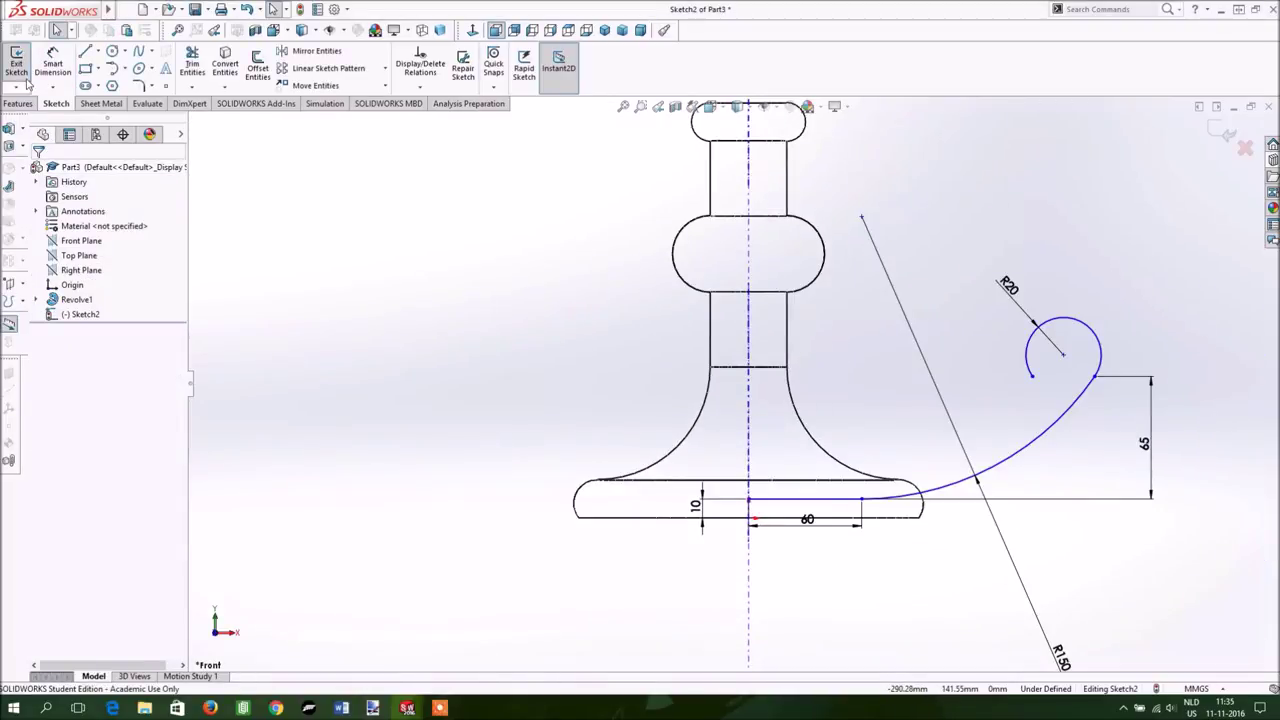
click(17, 65)
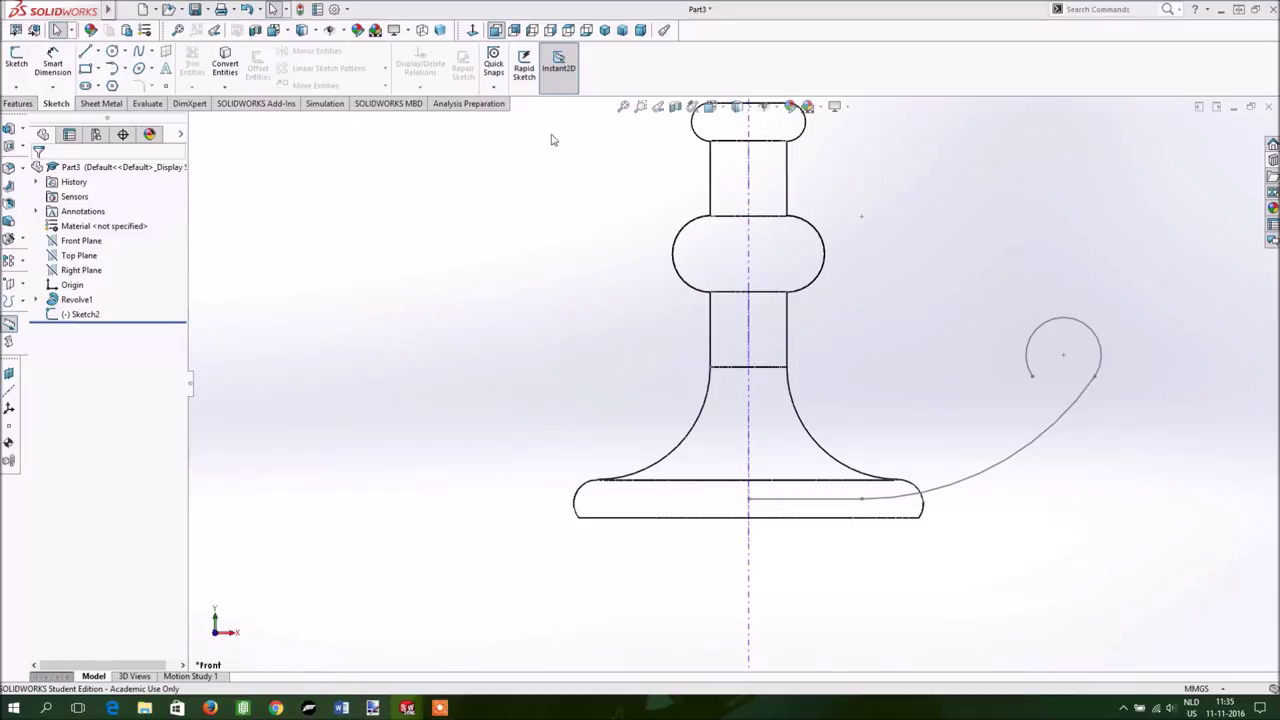
click(70, 272)
click(110, 251)
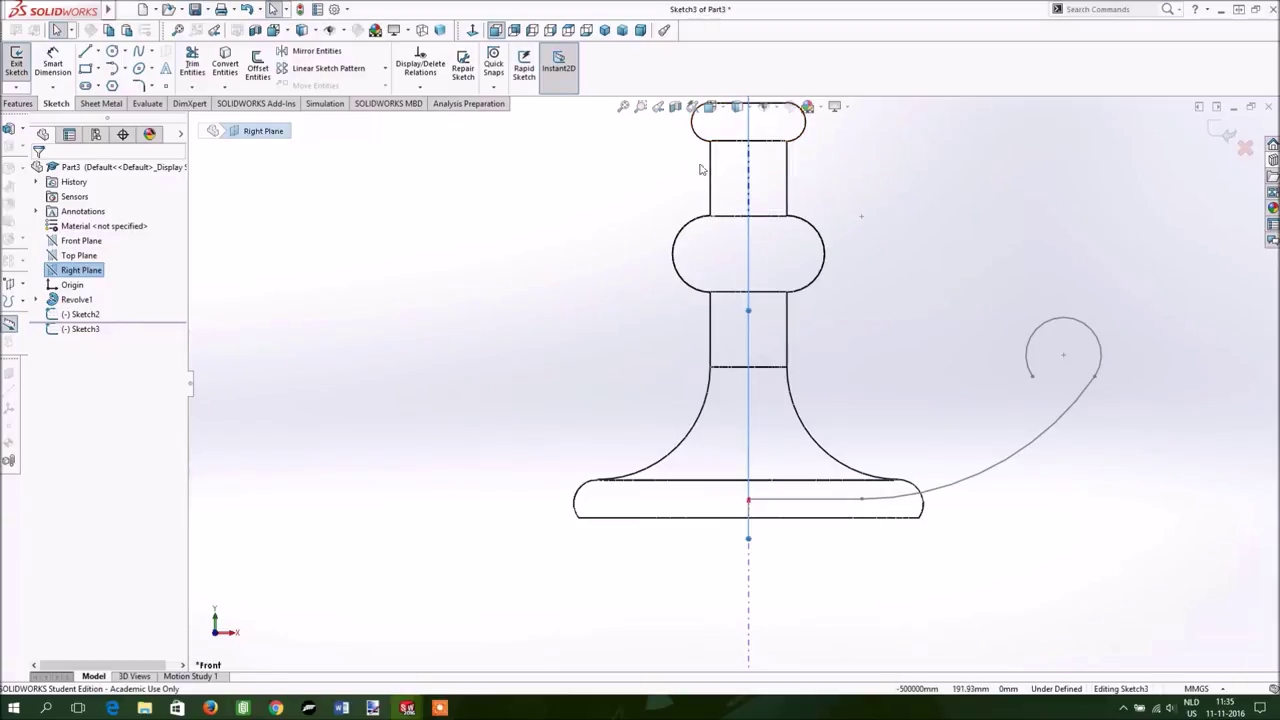
View the plane normal and draw an ellipse to the left of the candlestick
click(472, 33)
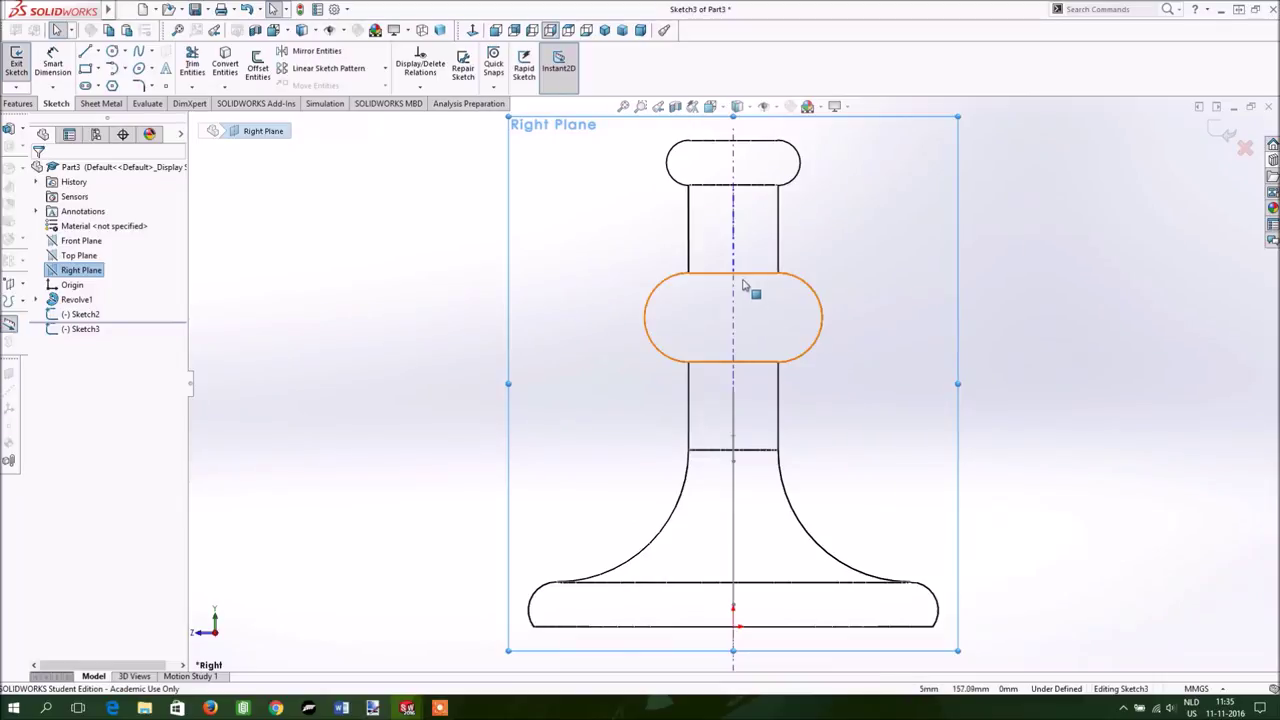
click(151, 69)
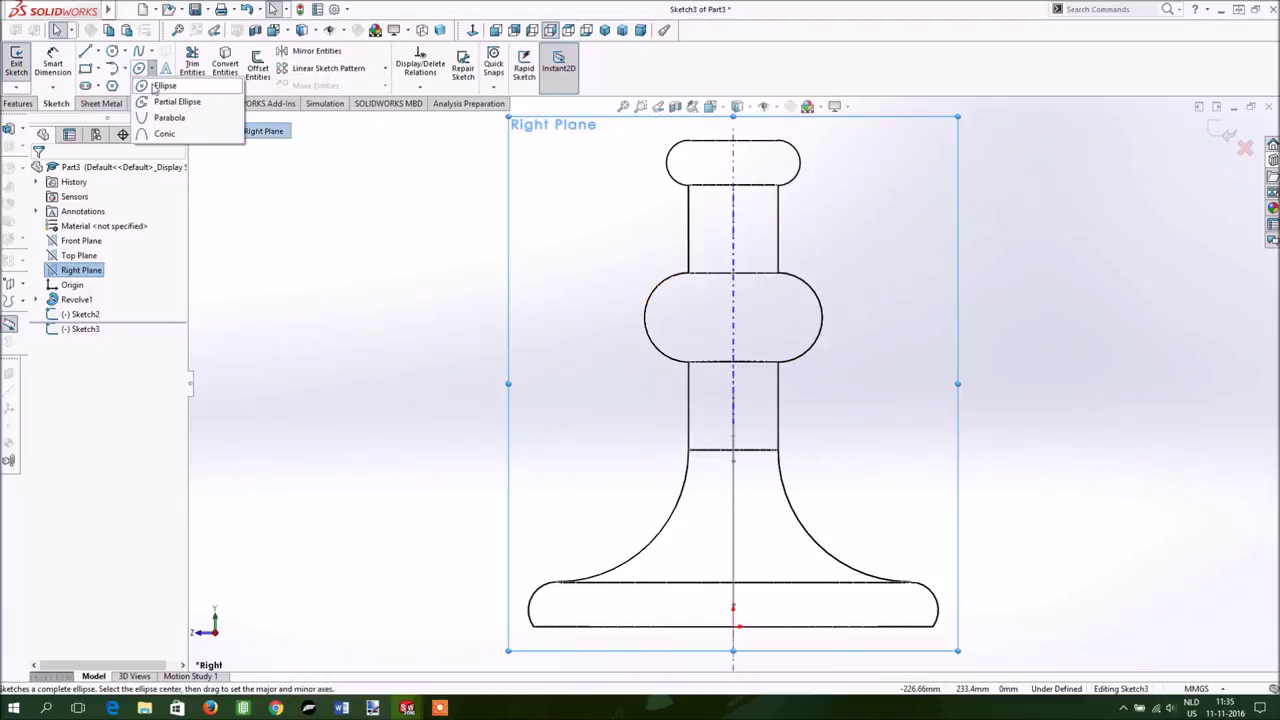
click(160, 86)
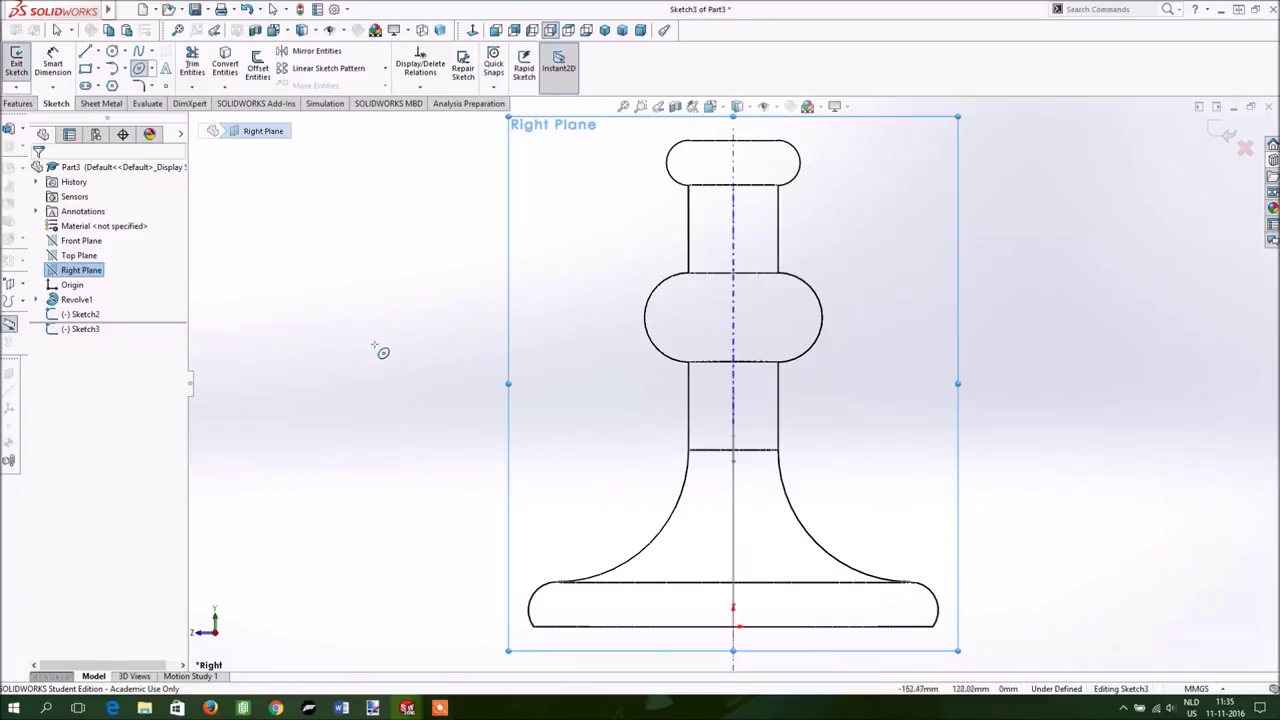
click(422, 346)
click(450, 346)
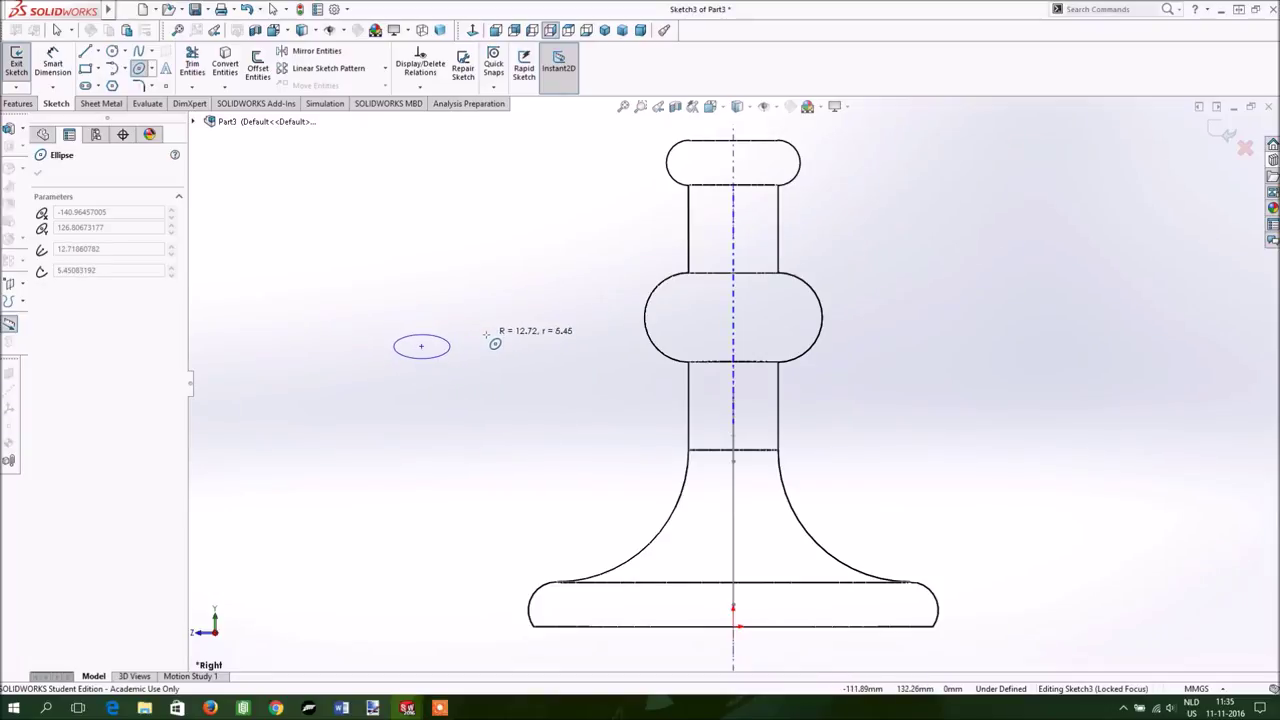
click(487, 334)
key(Escape)
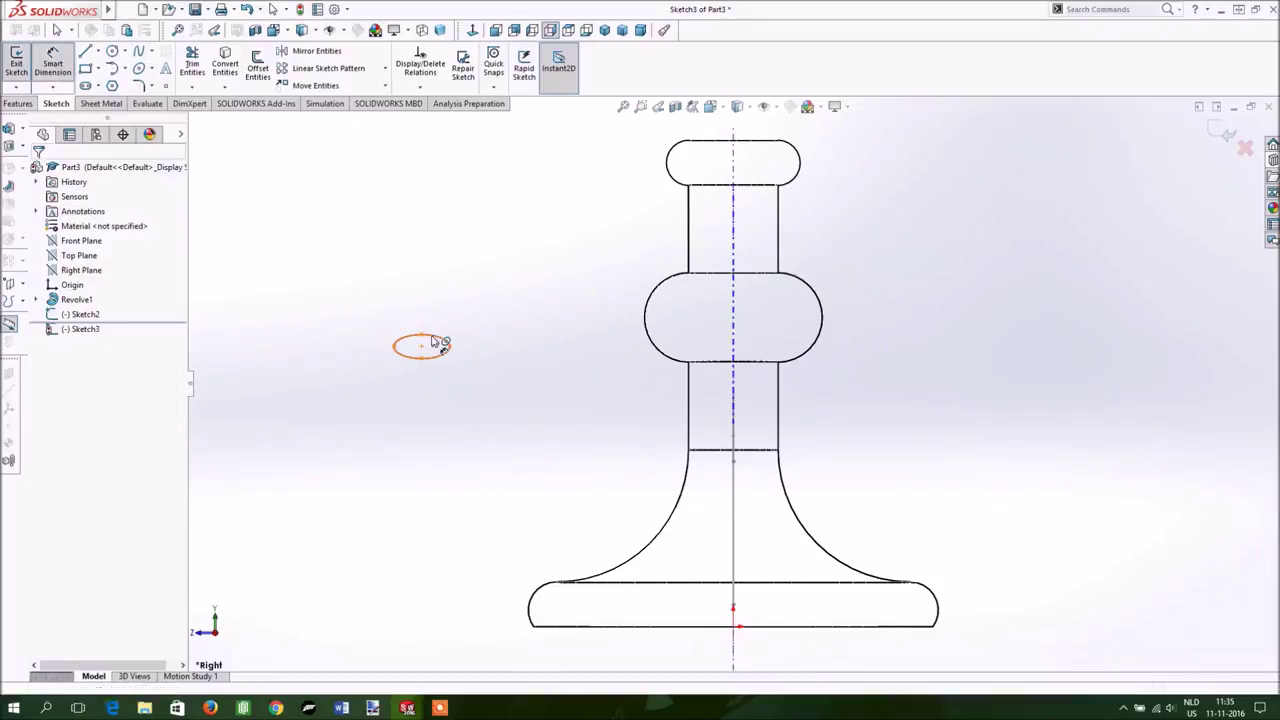
Dimension the ellipse to 10 mm high and 35 mm wide
scroll(440, 343, down, 3)
click(480, 349)
click(480, 390)
click(612, 378)
text(10)
key(Return)
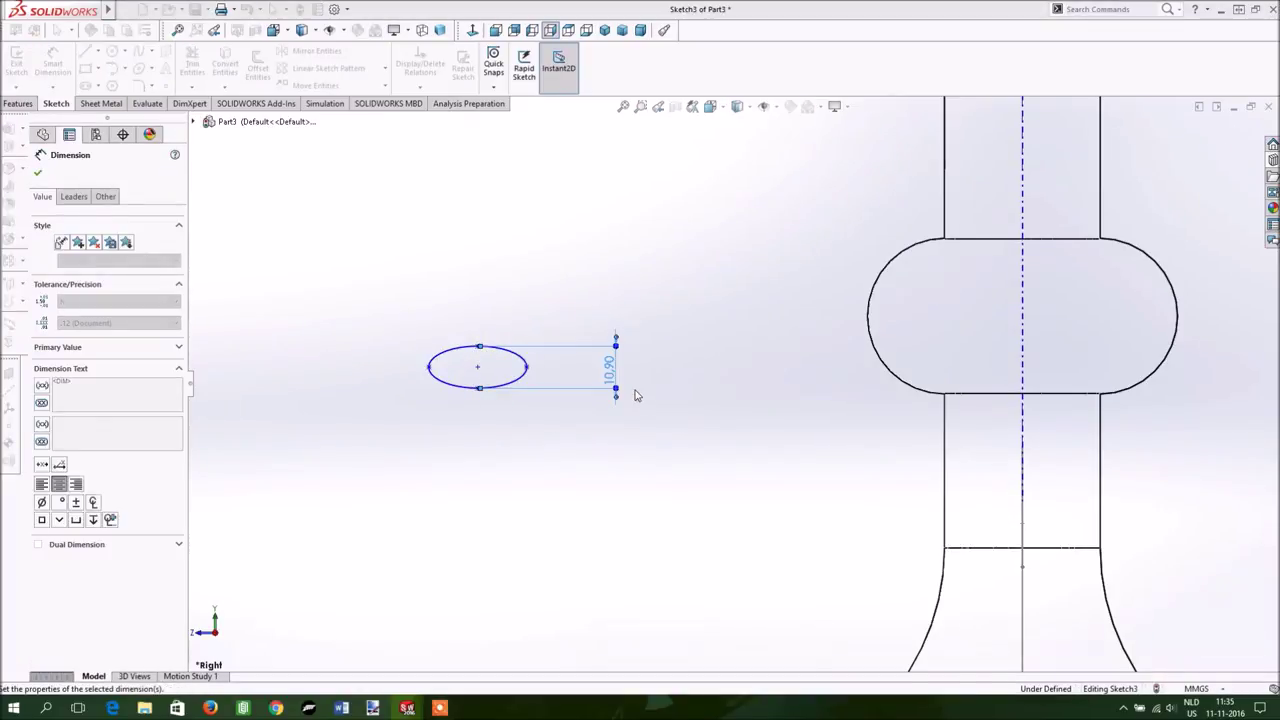
click(433, 368)
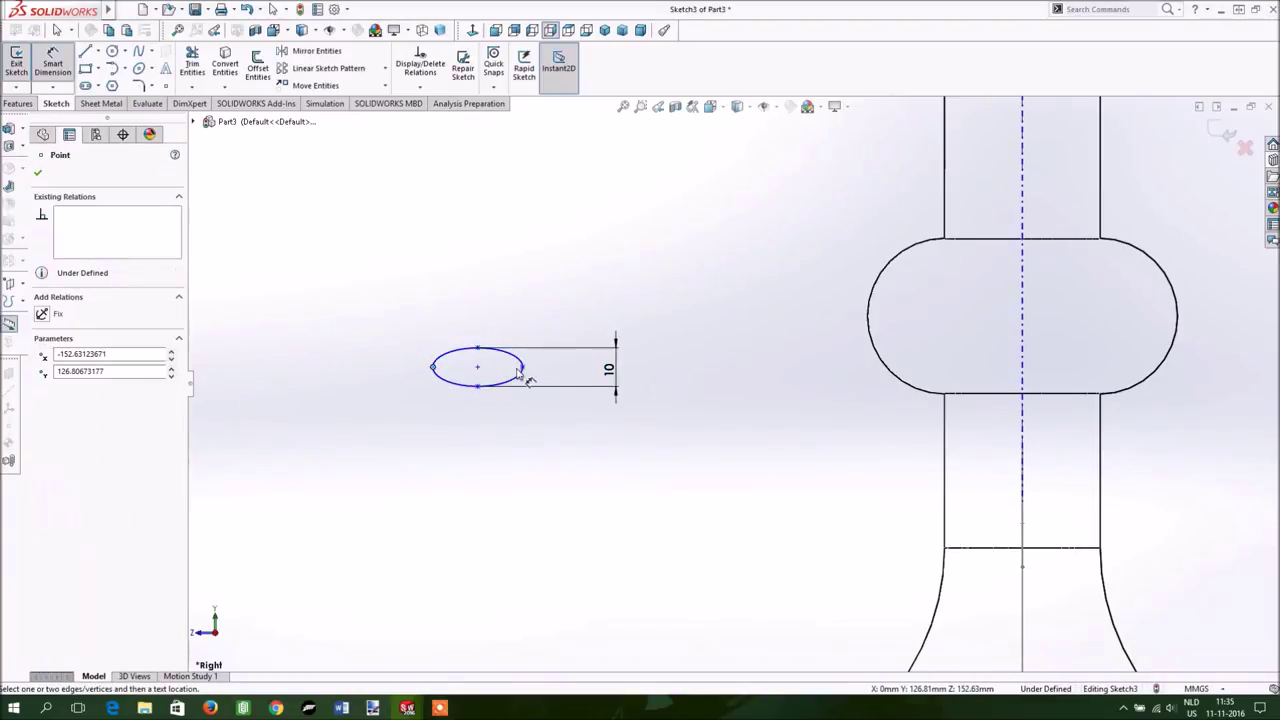
click(522, 368)
click(468, 450)
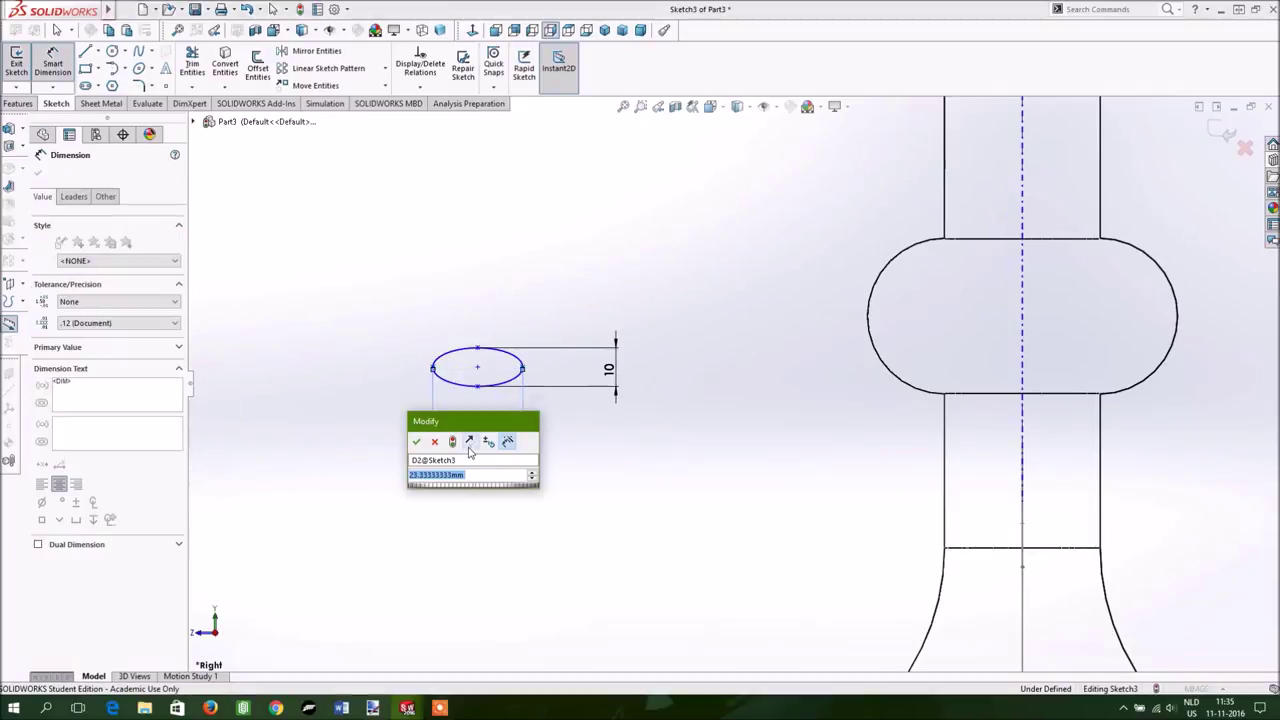
text(35)
key(Return)
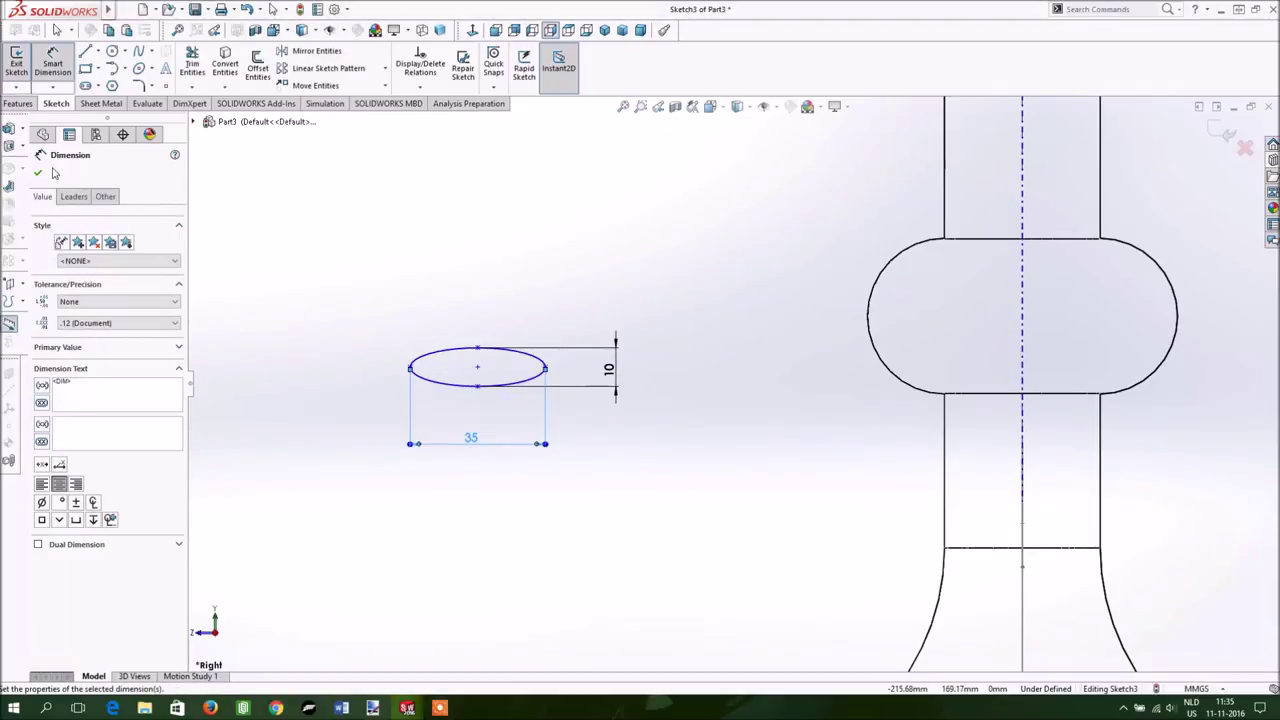
click(37, 174)
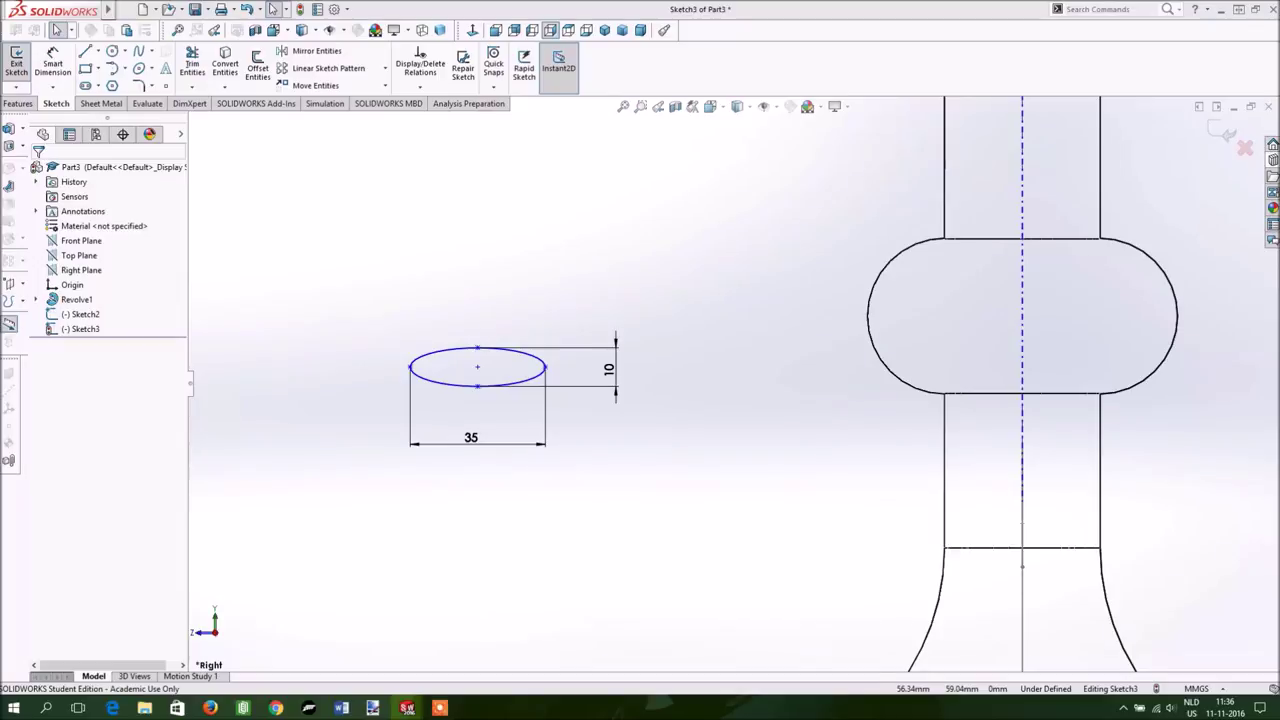
Exit the ellipse sketch and switch to the isometric view
click(17, 62)
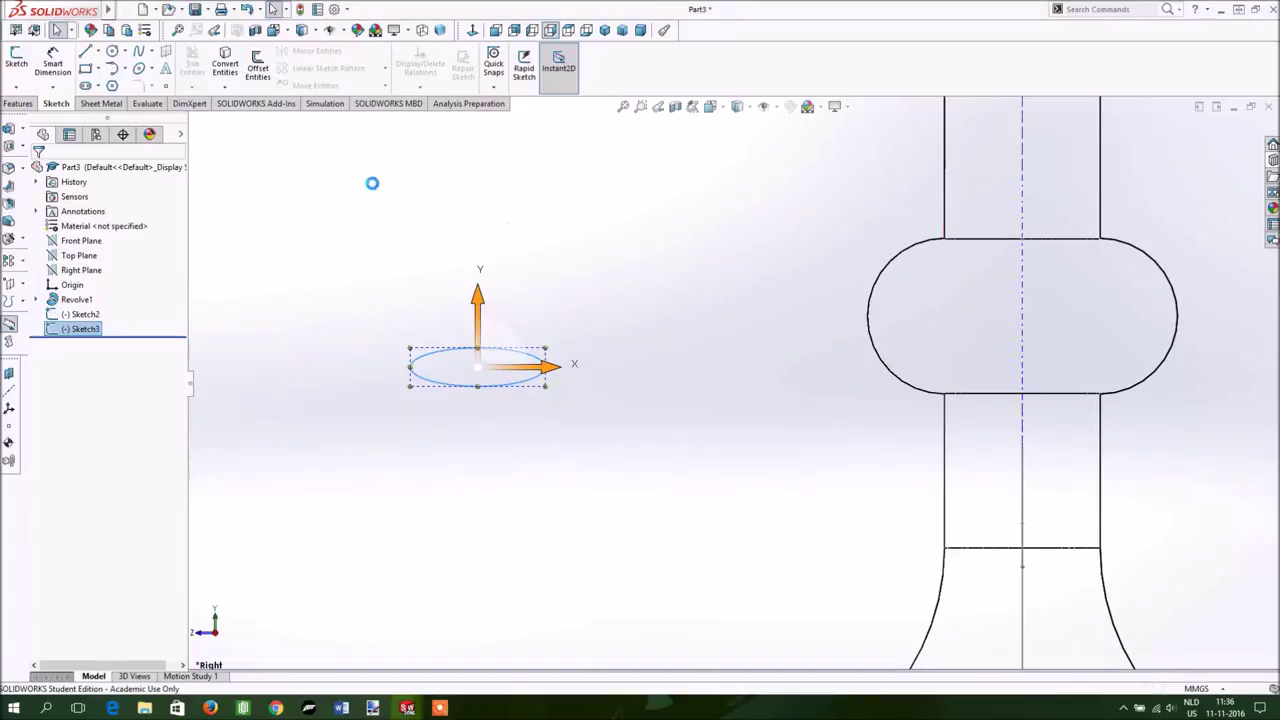
click(711, 106)
click(788, 145)
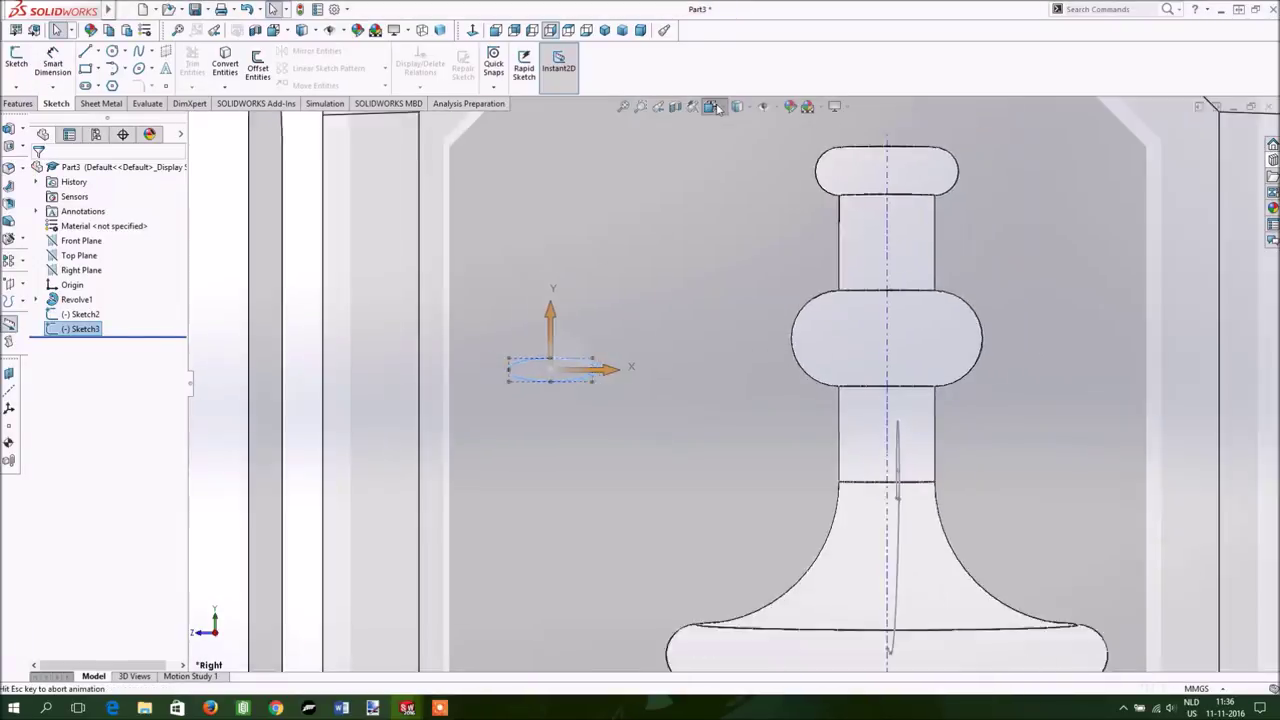
click(788, 145)
click(557, 238)
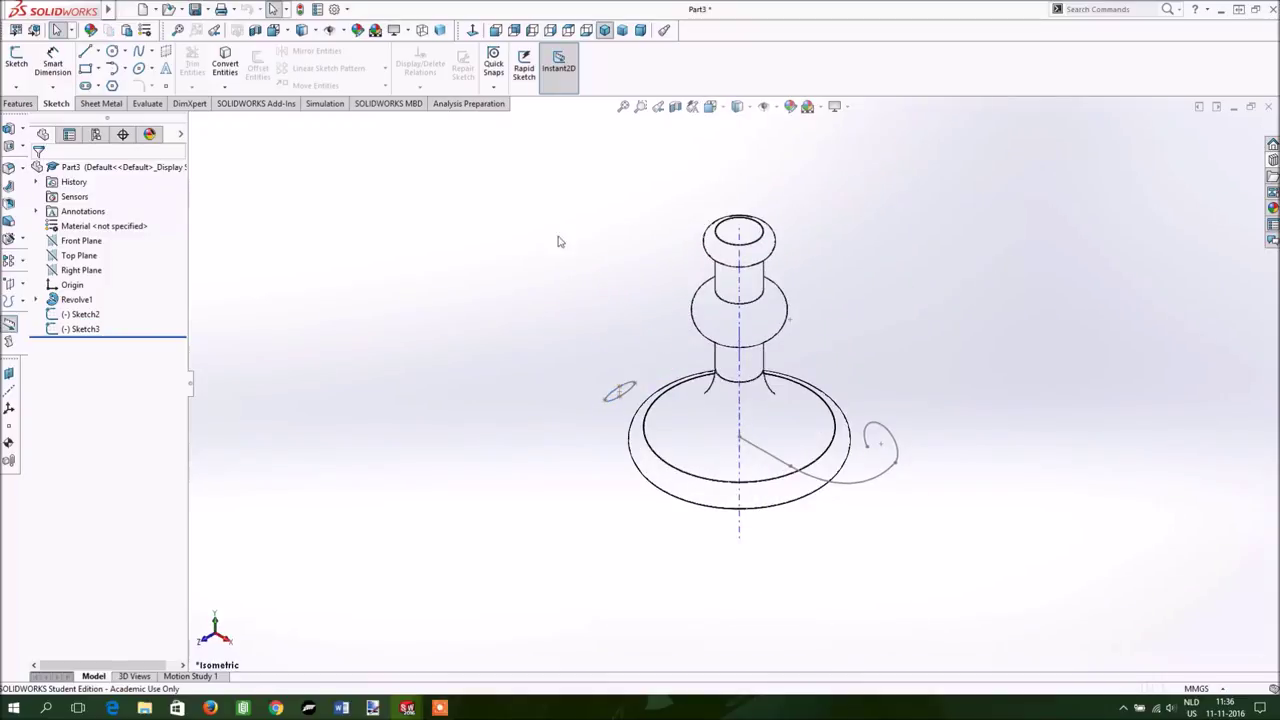
click(20, 104)
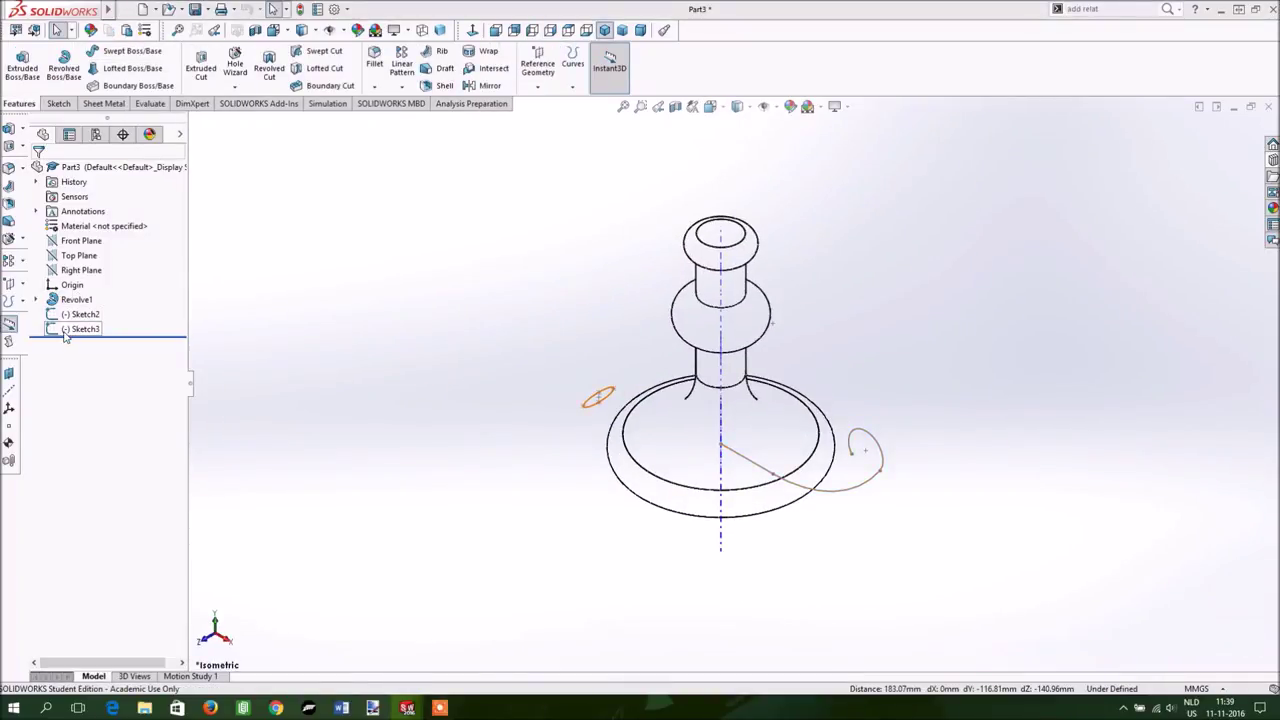
Edit the ellipse sketch and add a Horizontal relation between two selected points
click(65, 334)
click(78, 296)
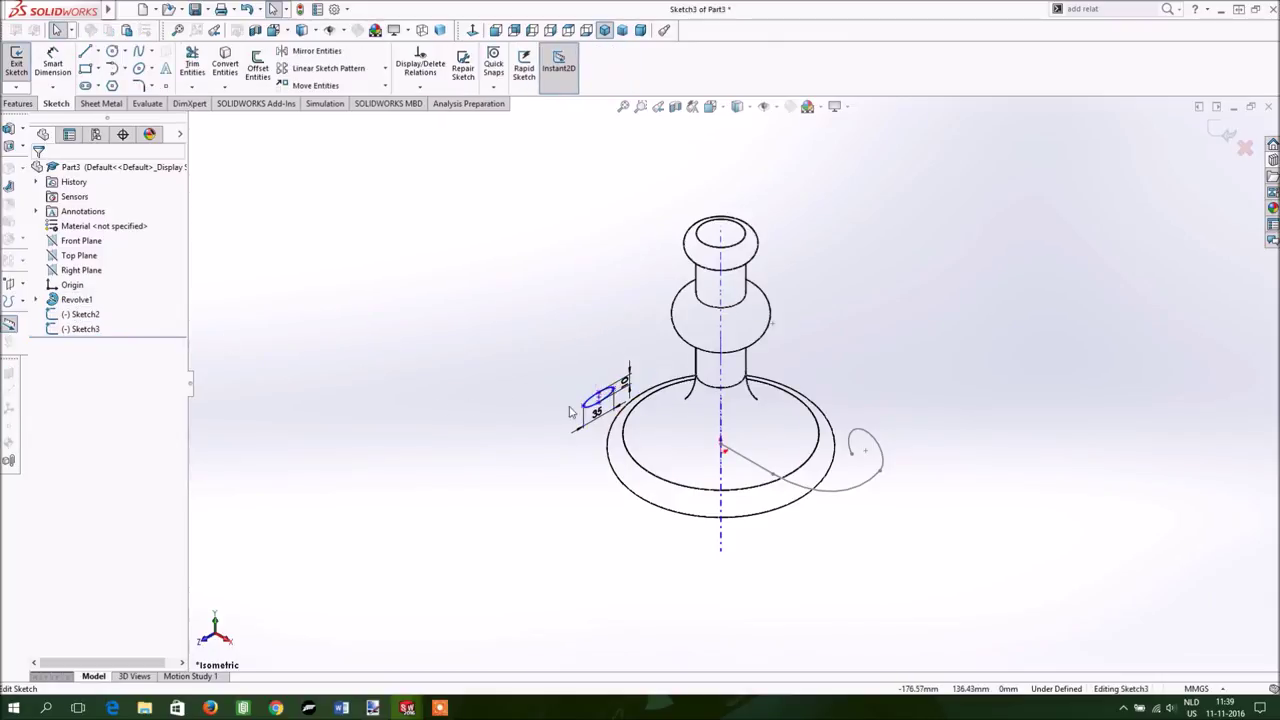
click(613, 392)
ctrl+click(616, 395)
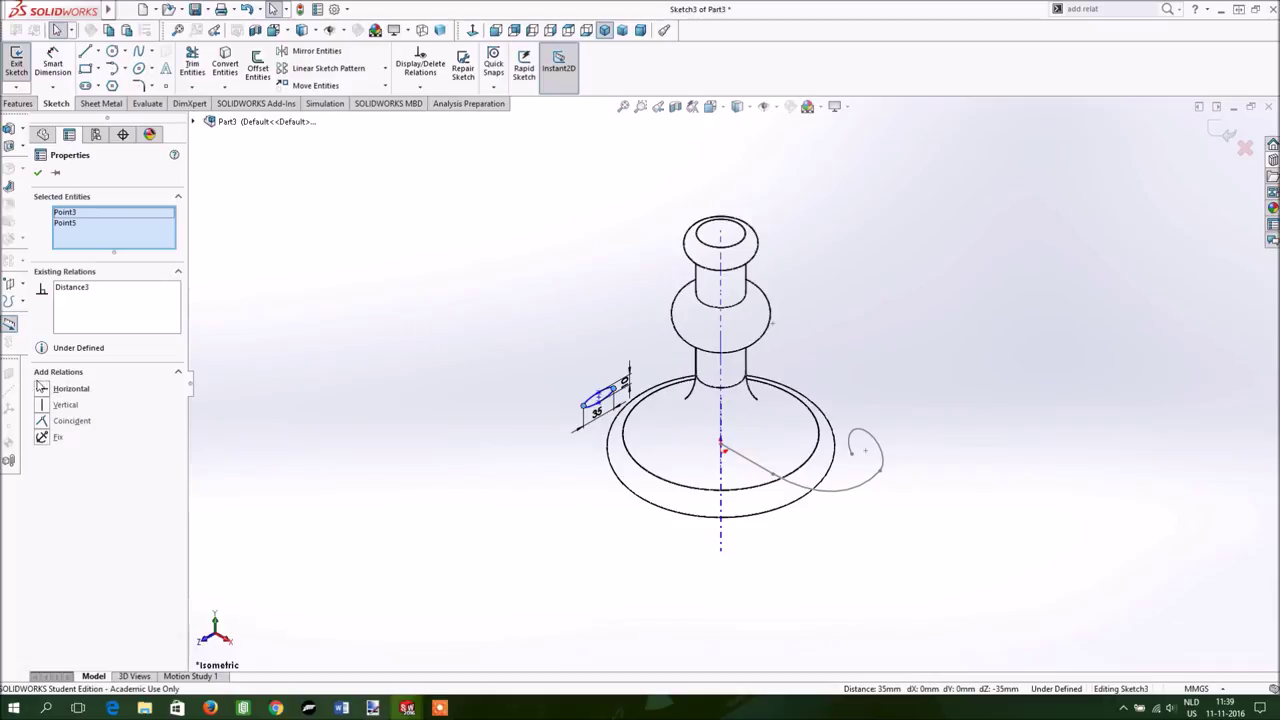
click(42, 390)
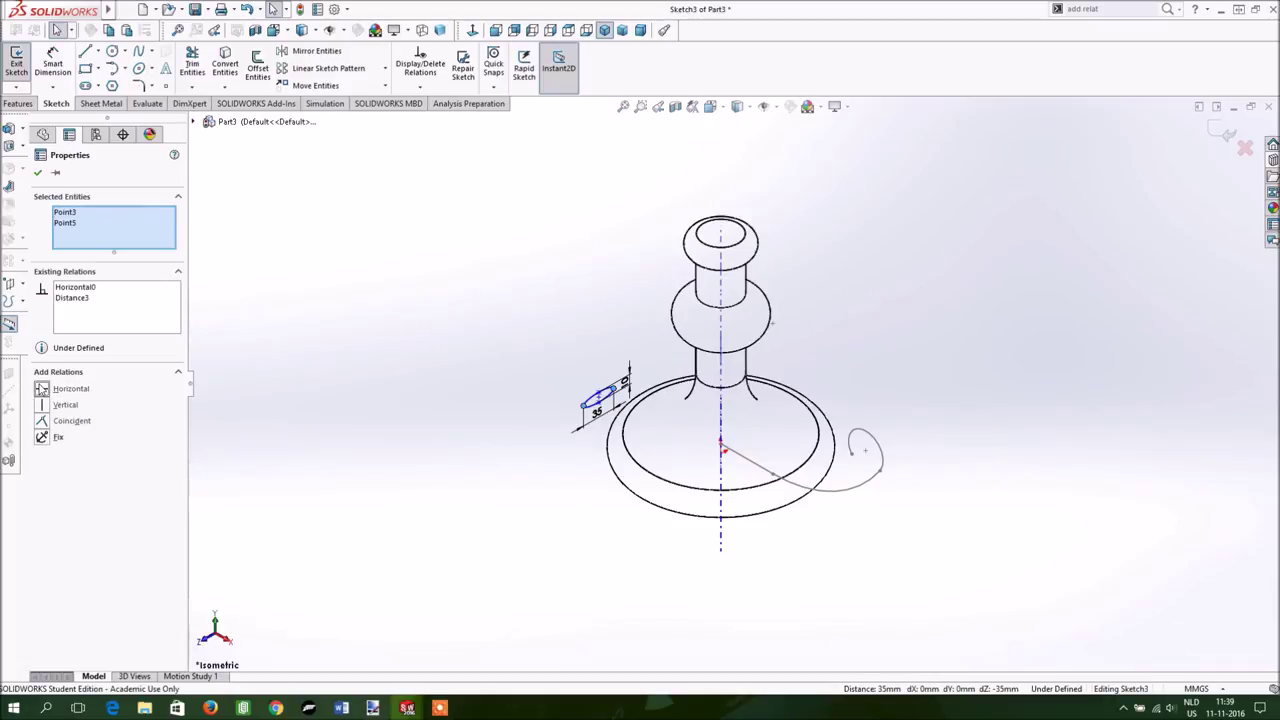
click(38, 173)
click(16, 62)
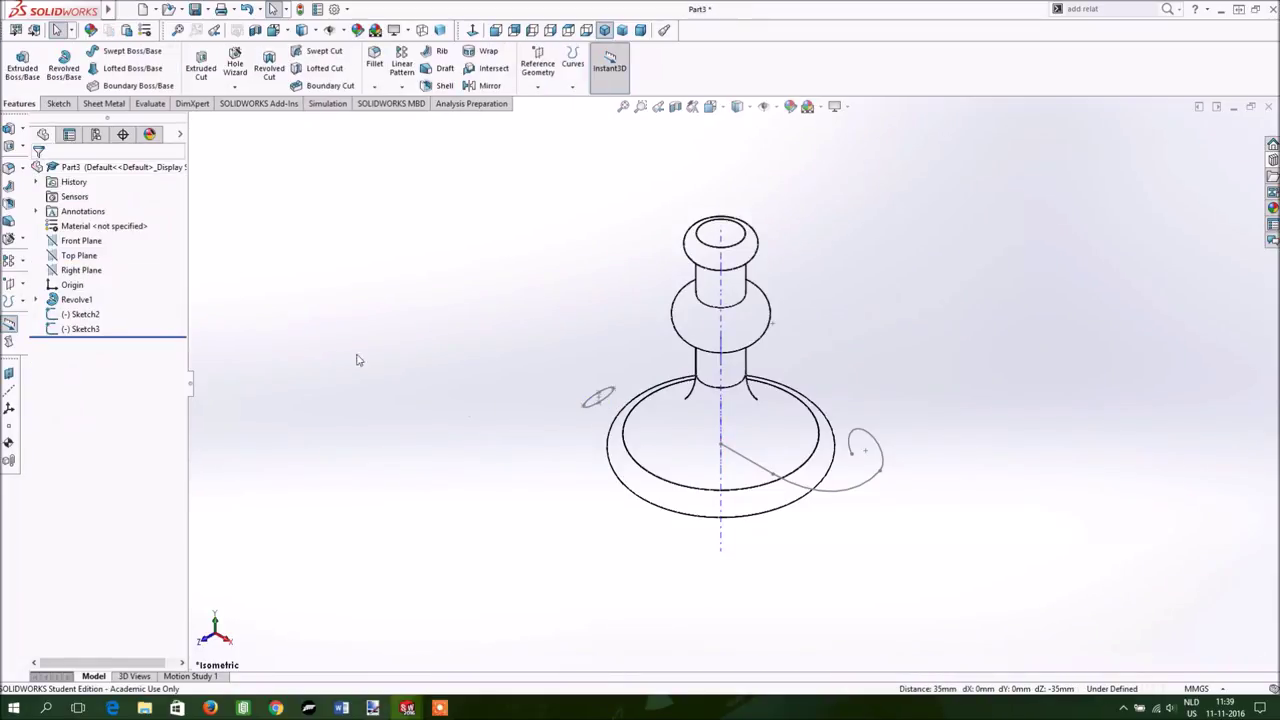
Make the ellipse centre coincident with the path curve's end point, then exit the sketch
click(600, 400)
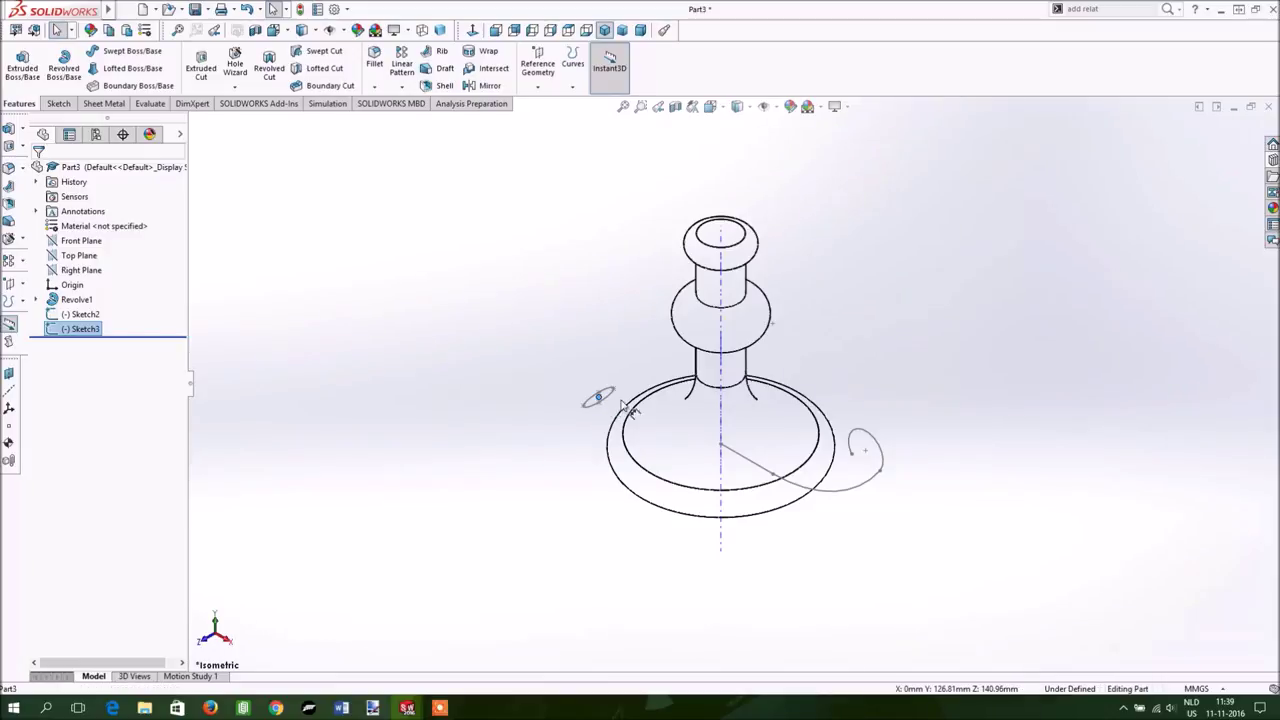
ctrl+click(720, 447)
click(80, 314)
click(297, 326)
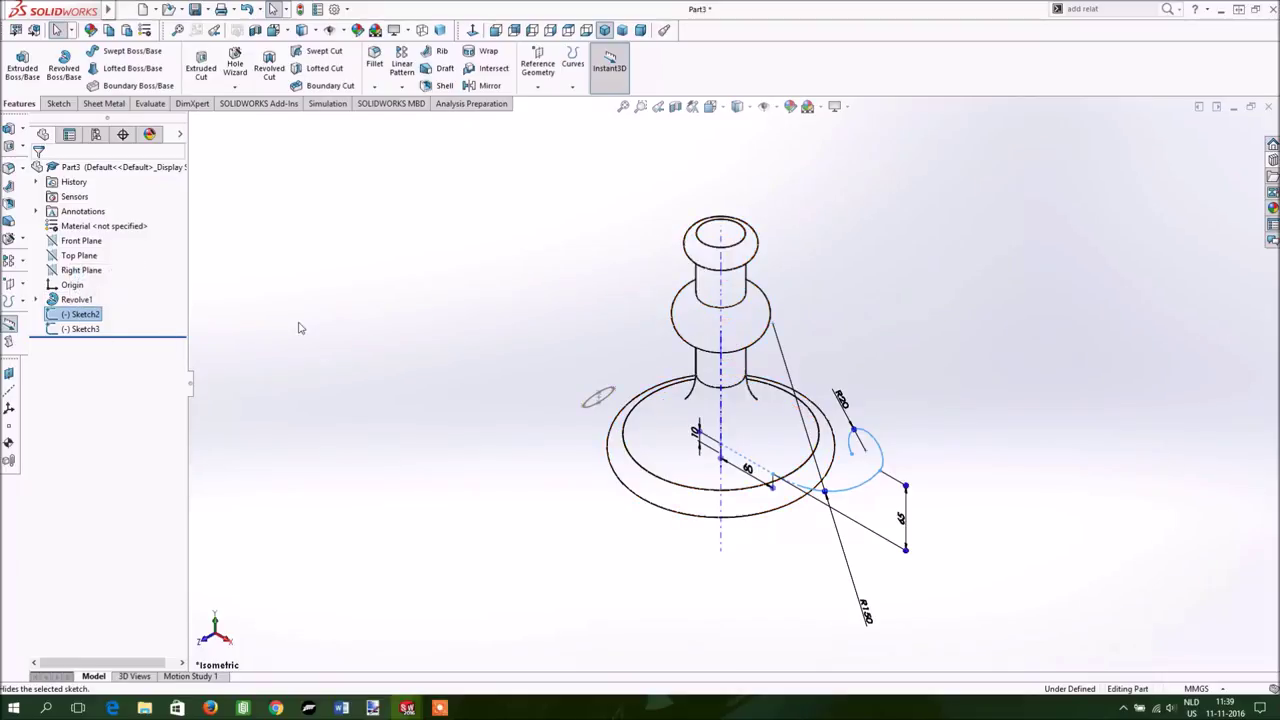
click(80, 329)
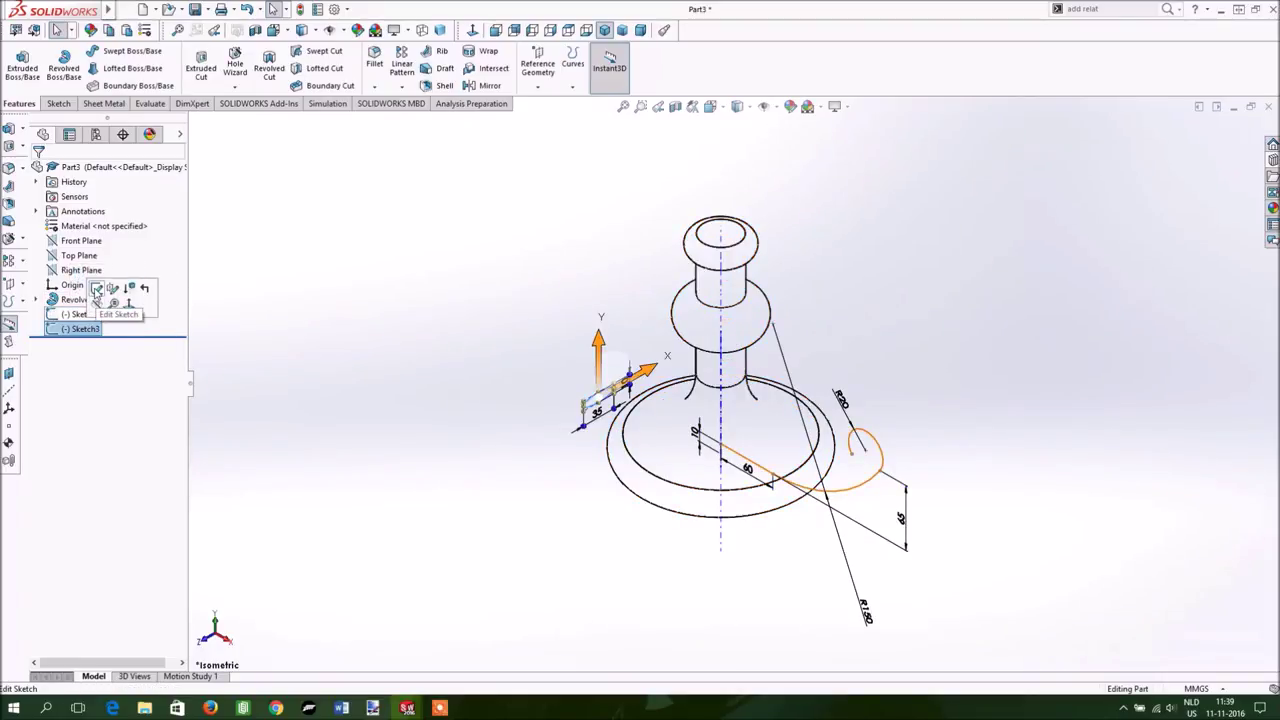
click(96, 289)
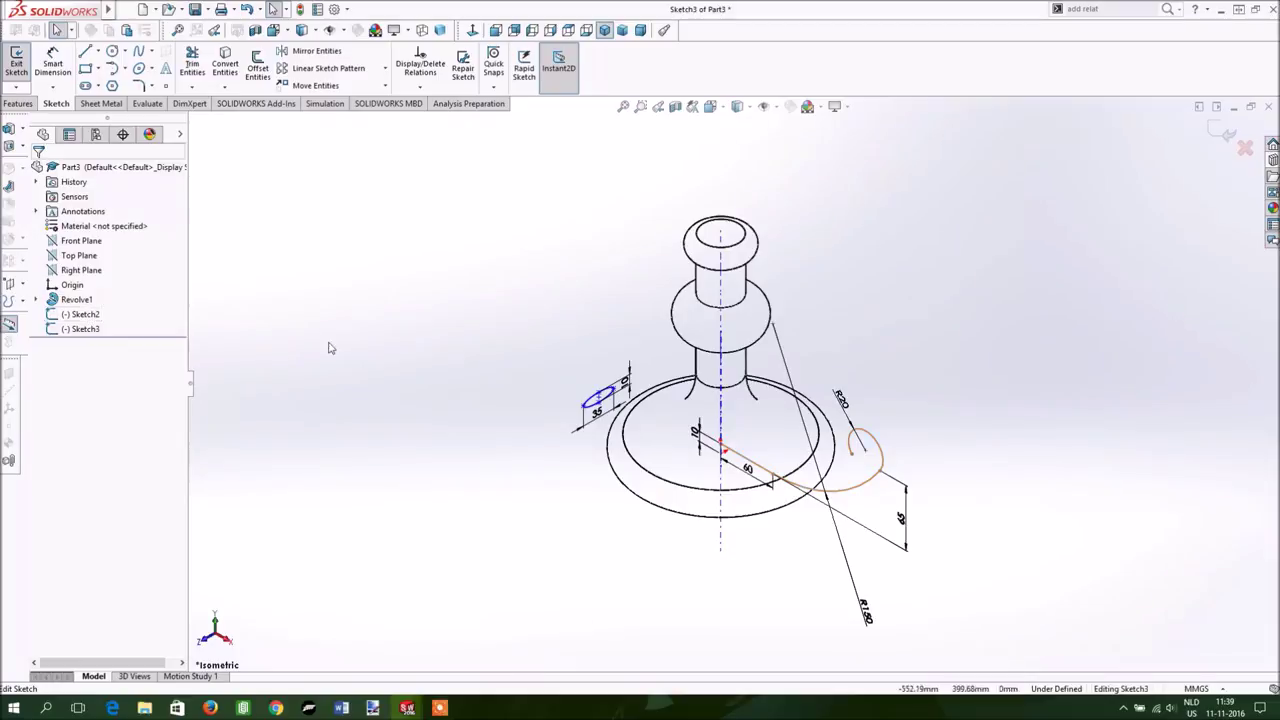
click(599, 399)
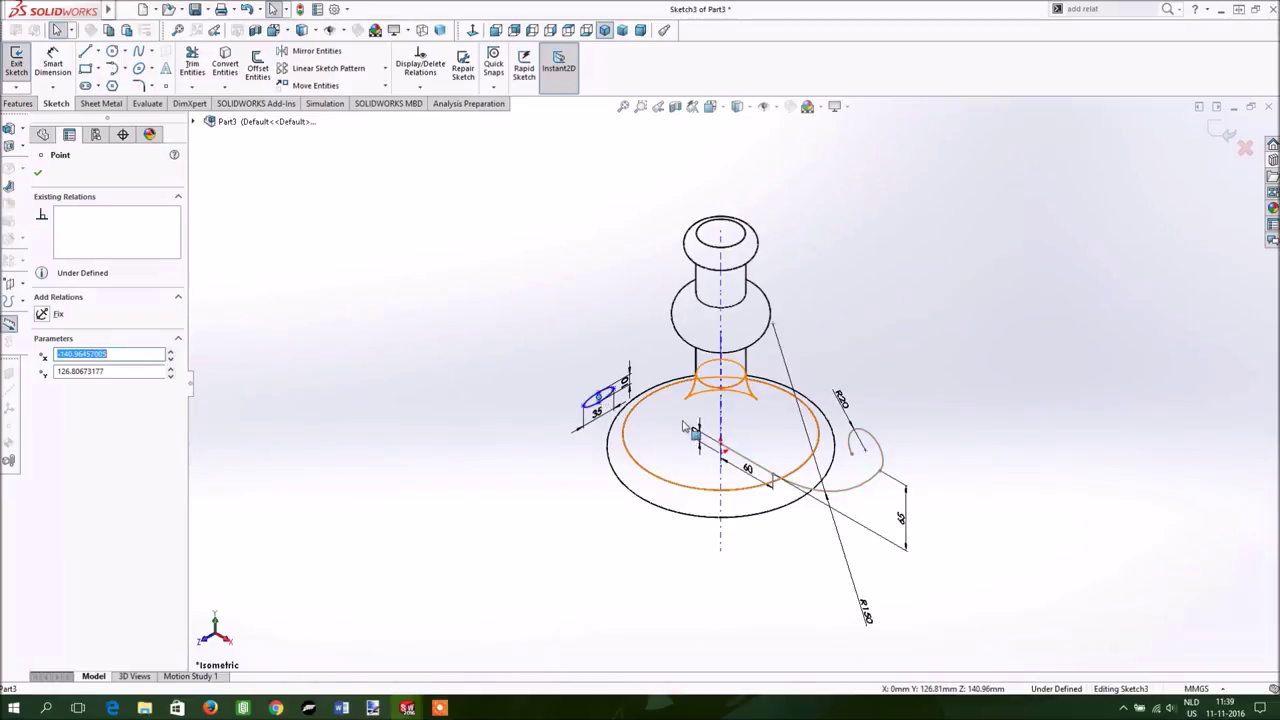
ctrl+click(720, 444)
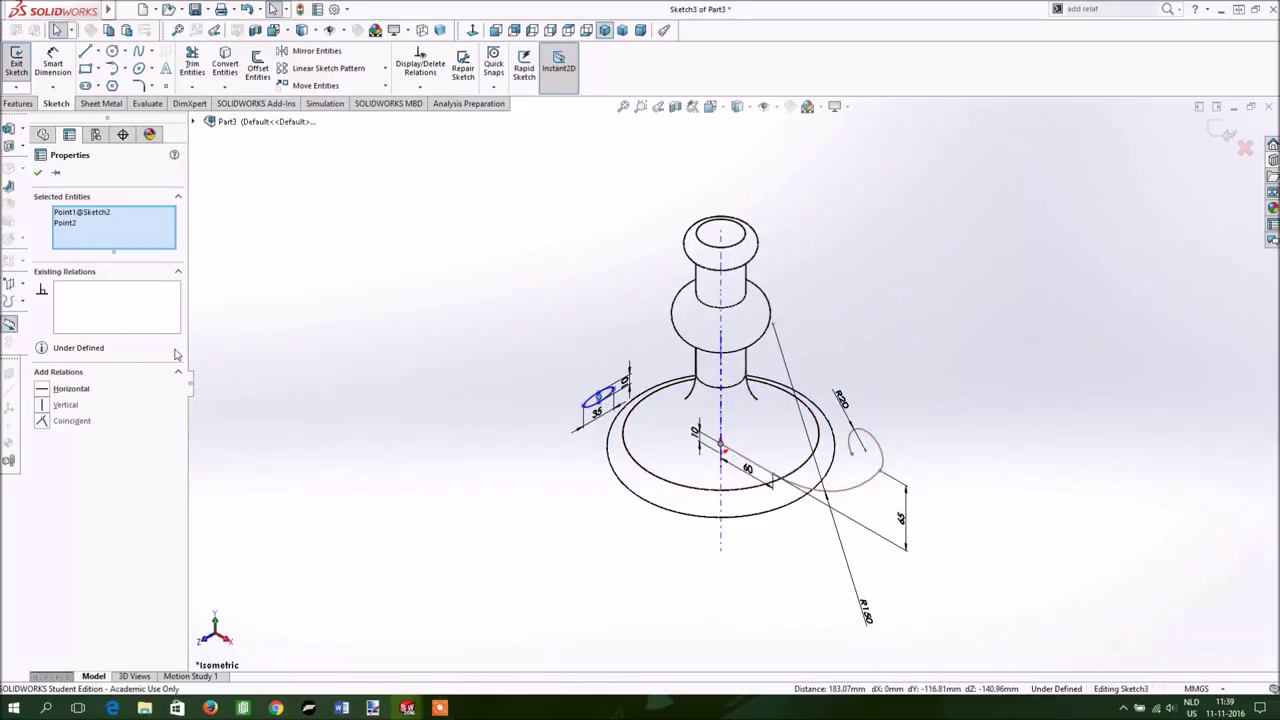
click(72, 421)
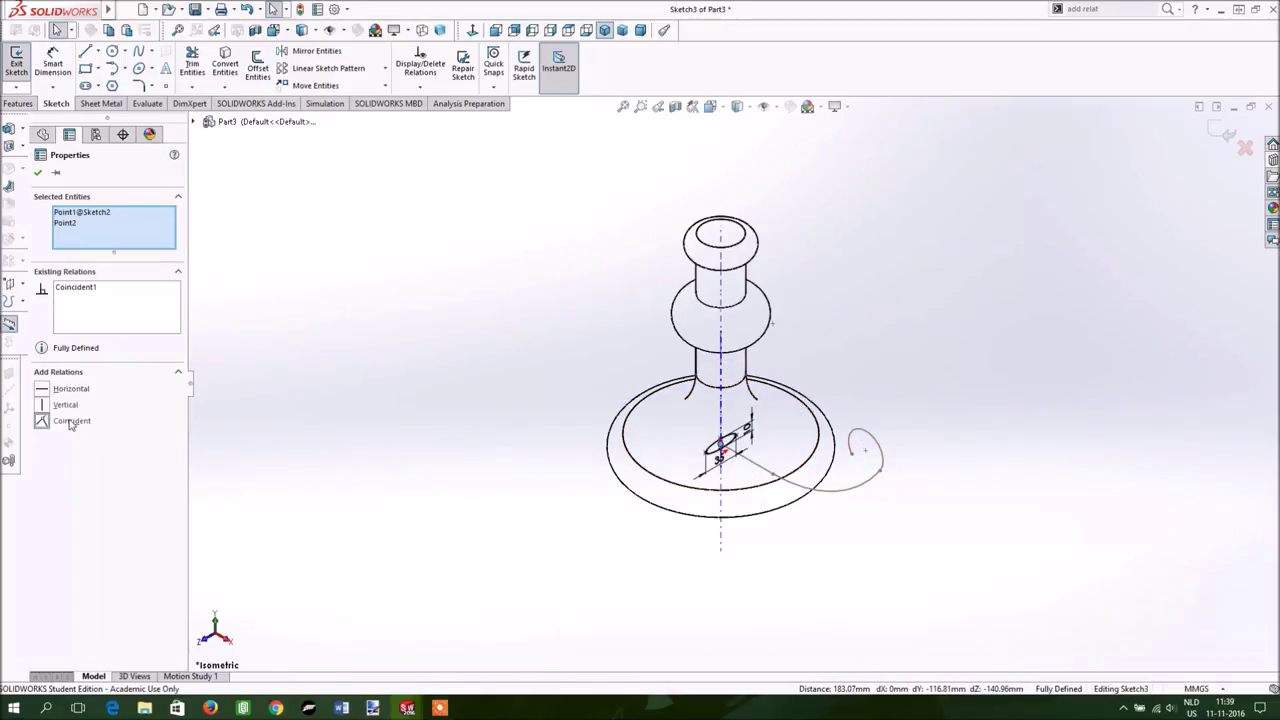
click(37, 175)
click(16, 62)
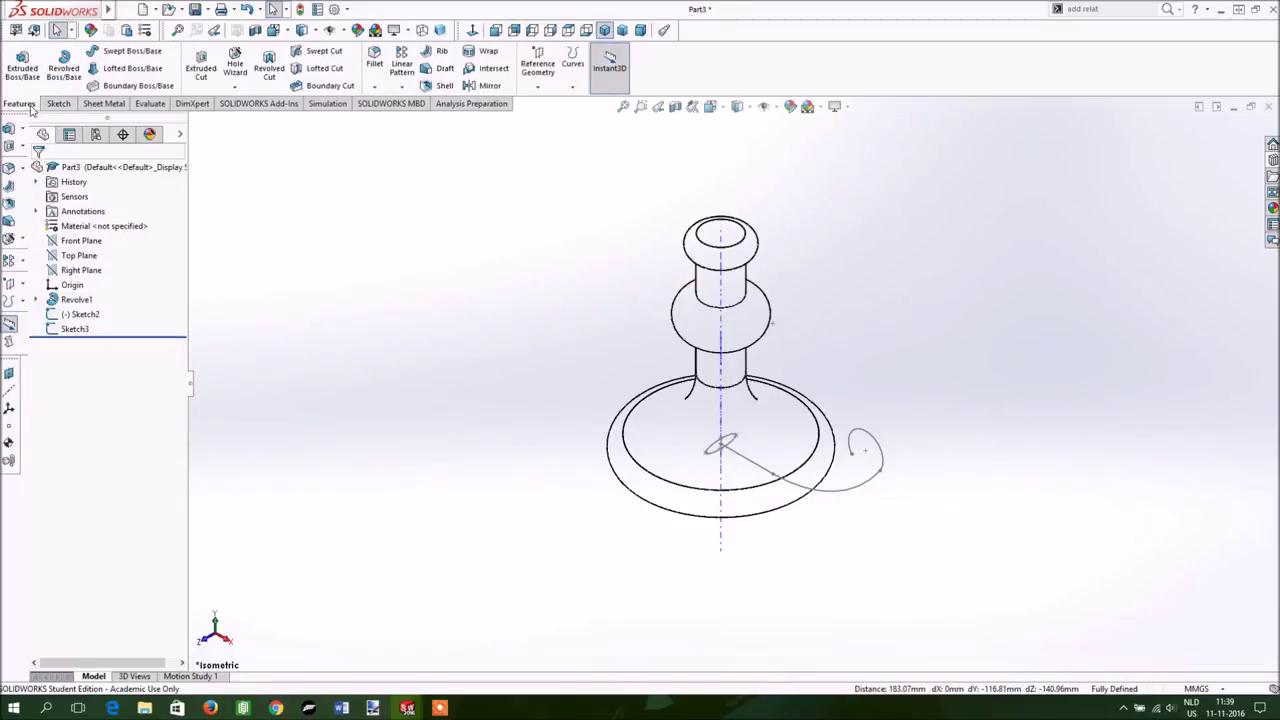
Create a Swept Boss/Base with the ellipse Sketch3 as profile and Sketch2 as path
click(133, 52)
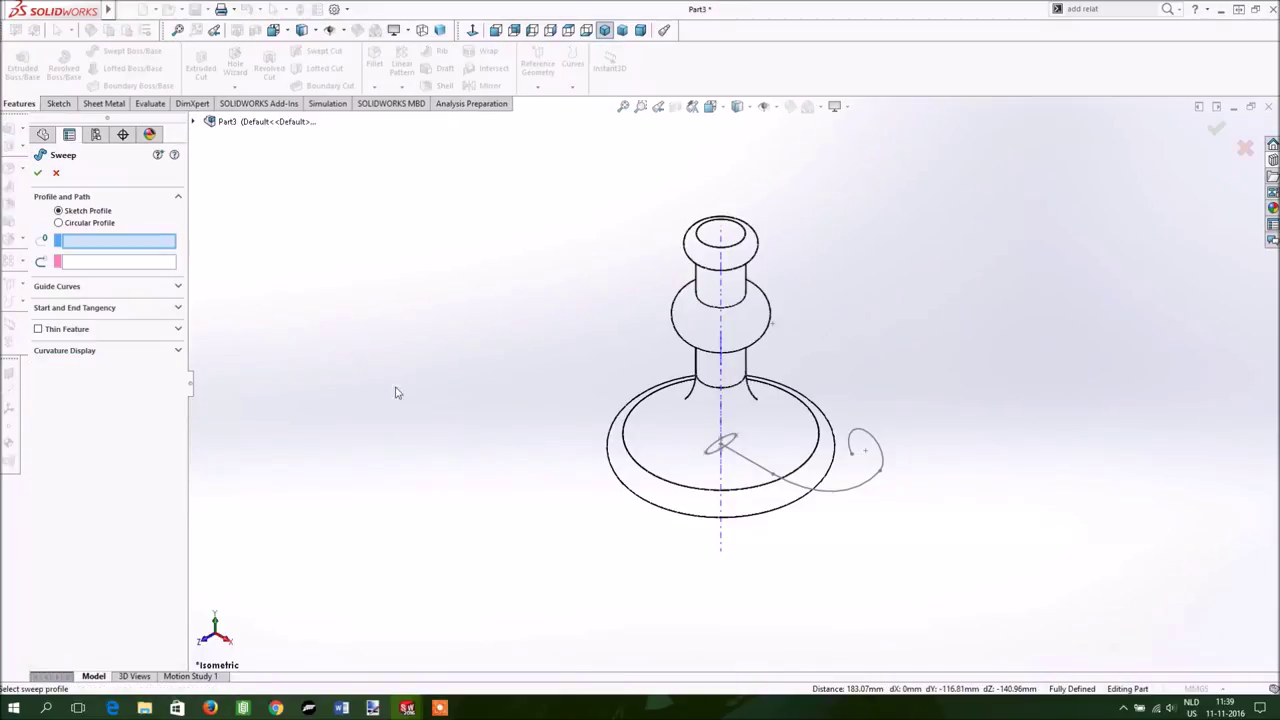
click(718, 445)
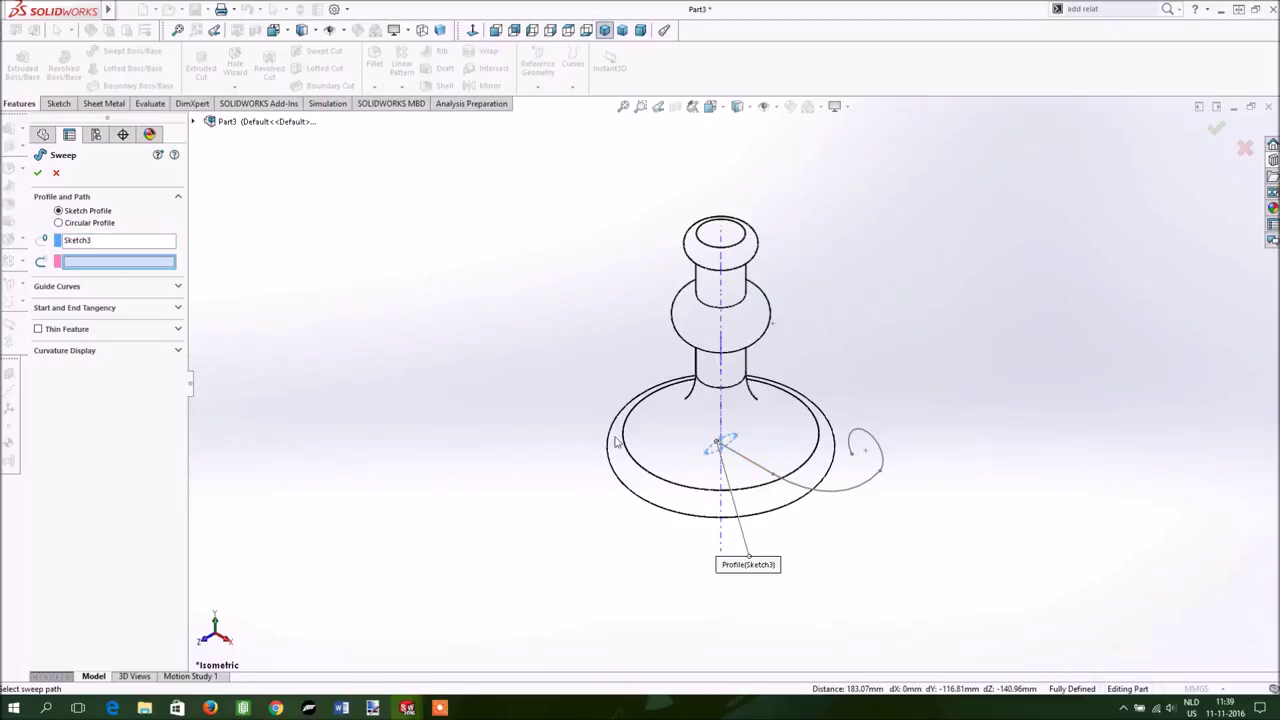
click(790, 486)
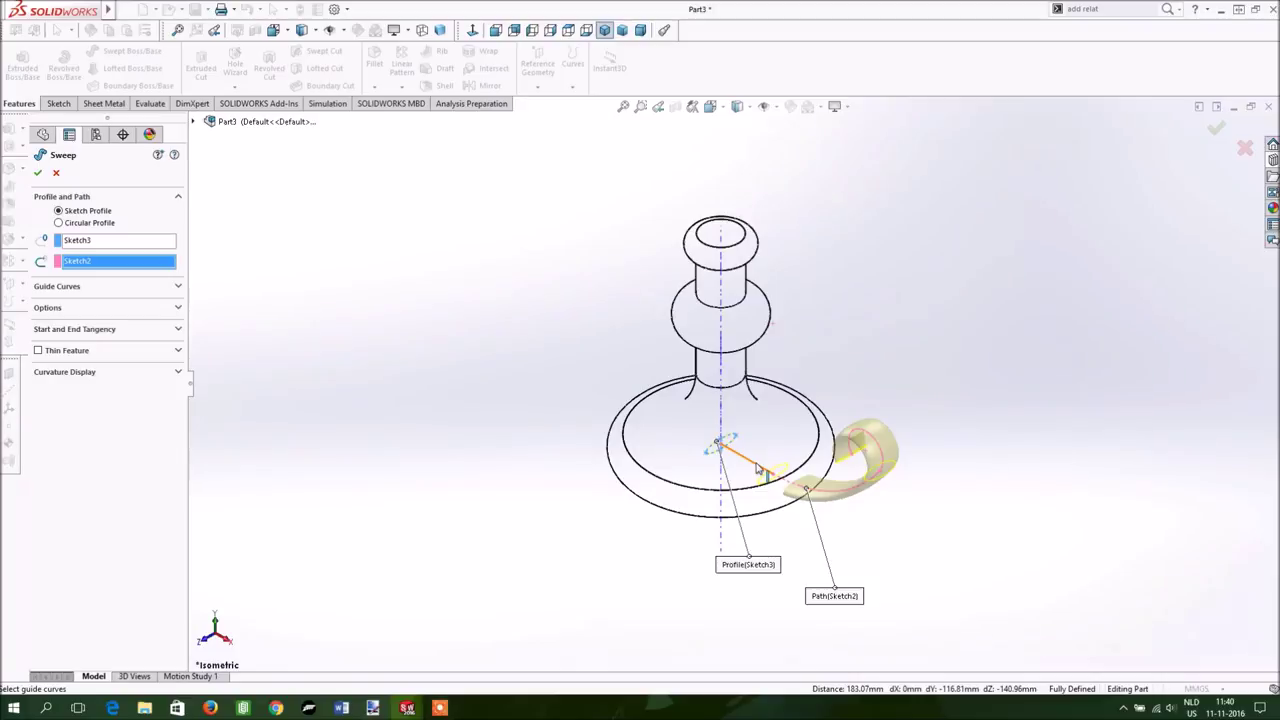
click(757, 469)
click(800, 490)
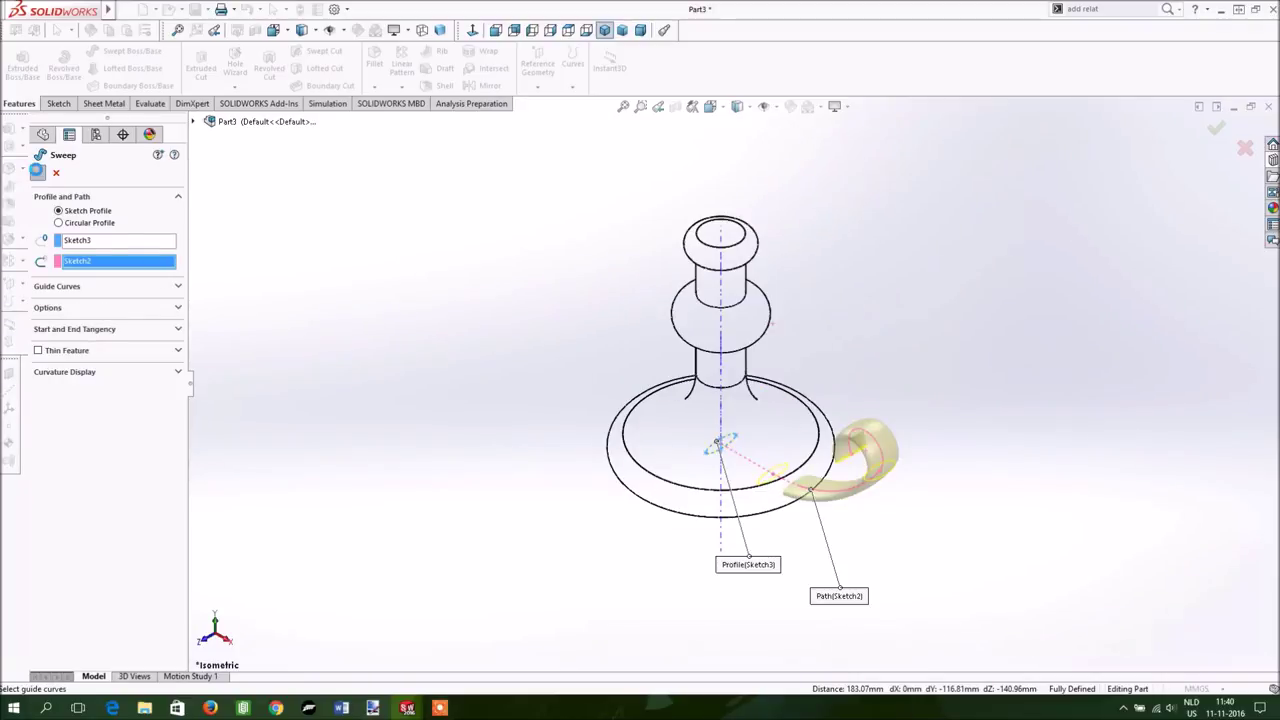
click(38, 173)
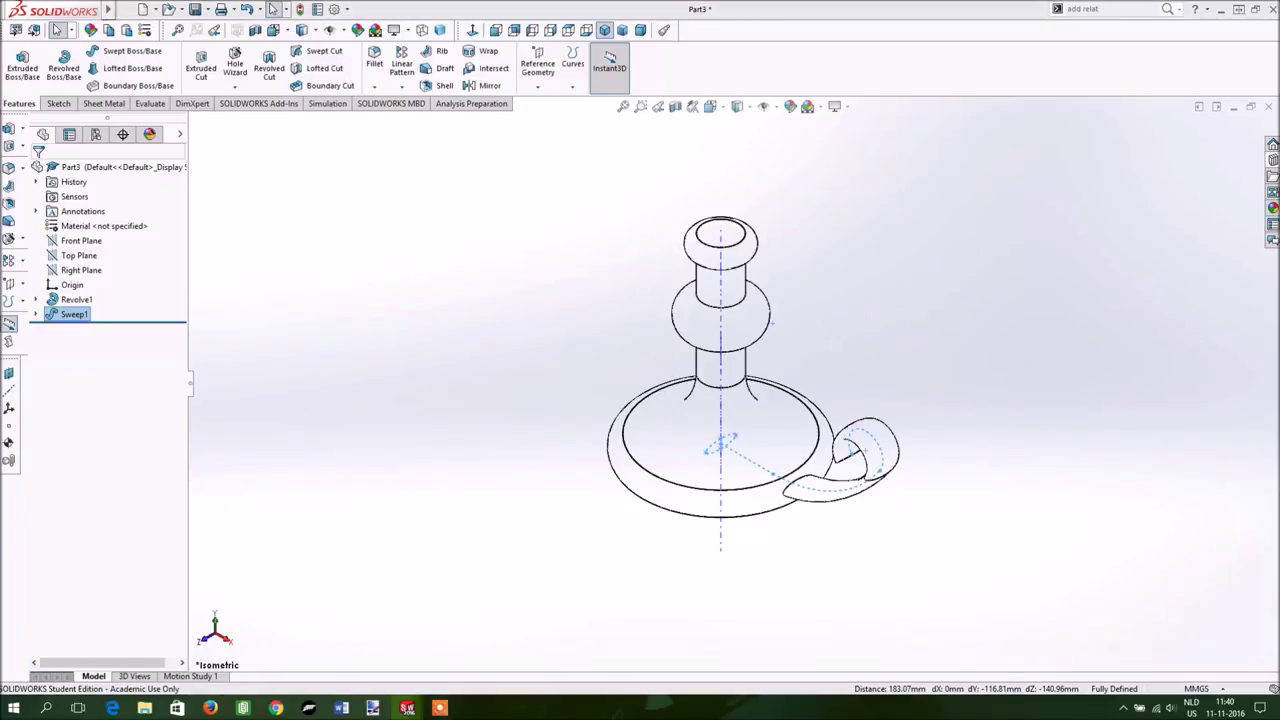
Hide the view axes and set the display style to Shaded With Edges
click(772, 106)
click(784, 146)
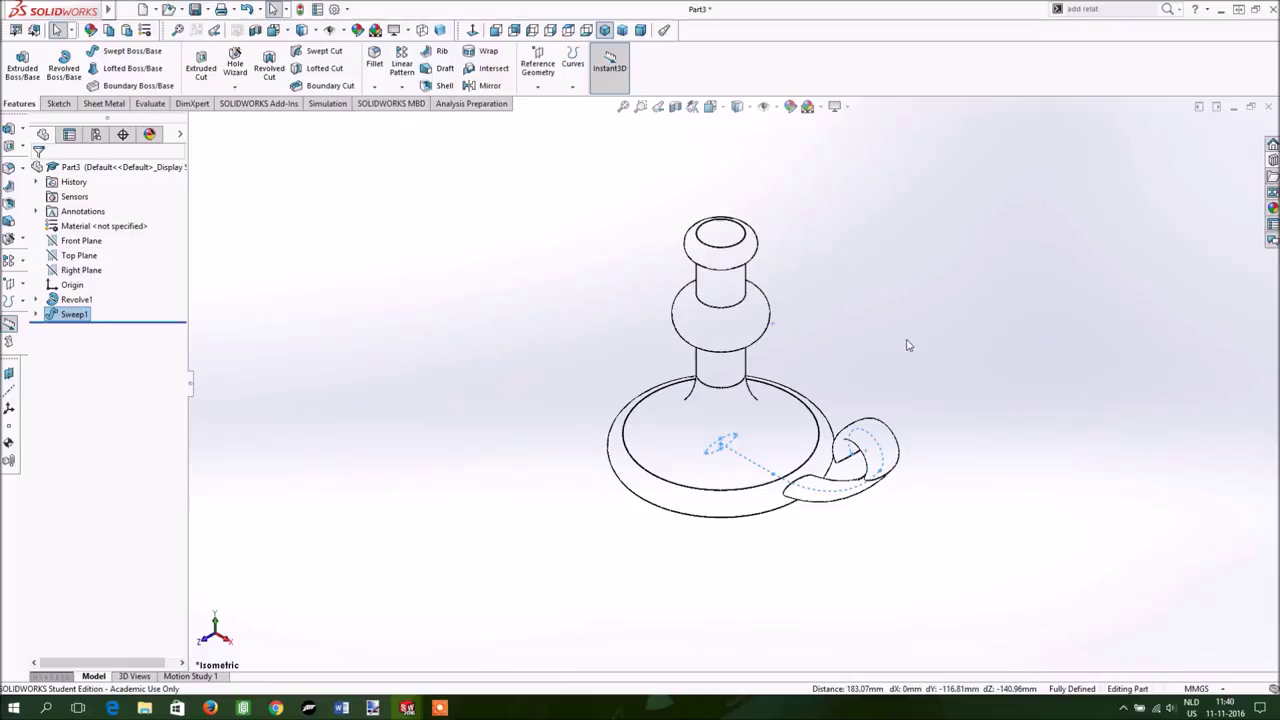
click(739, 107)
click(738, 127)
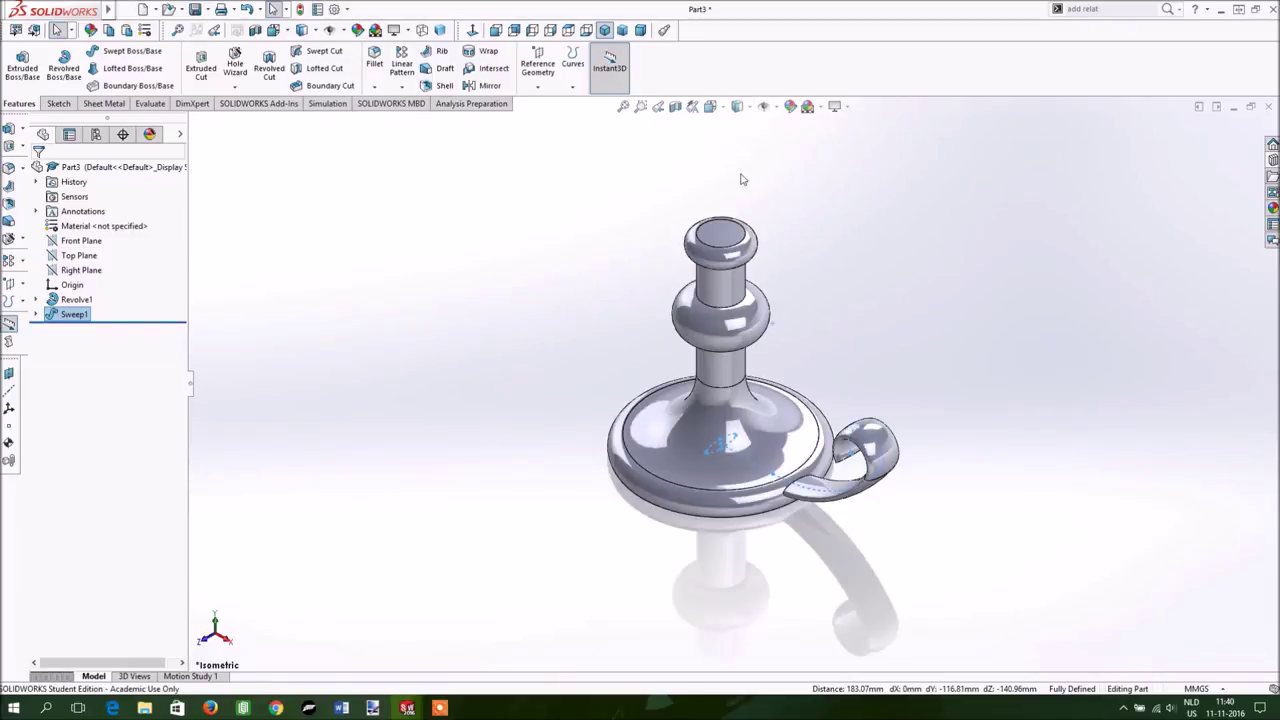
Orbit the model, then look straight down onto the candlestick's top
click(952, 336)
mouse_move(971, 334)
middle_down()
mouse_move(994, 274)
mouse_move(980, 236)
mouse_move(943, 243)
mouse_move(972, 246)
middle_up()
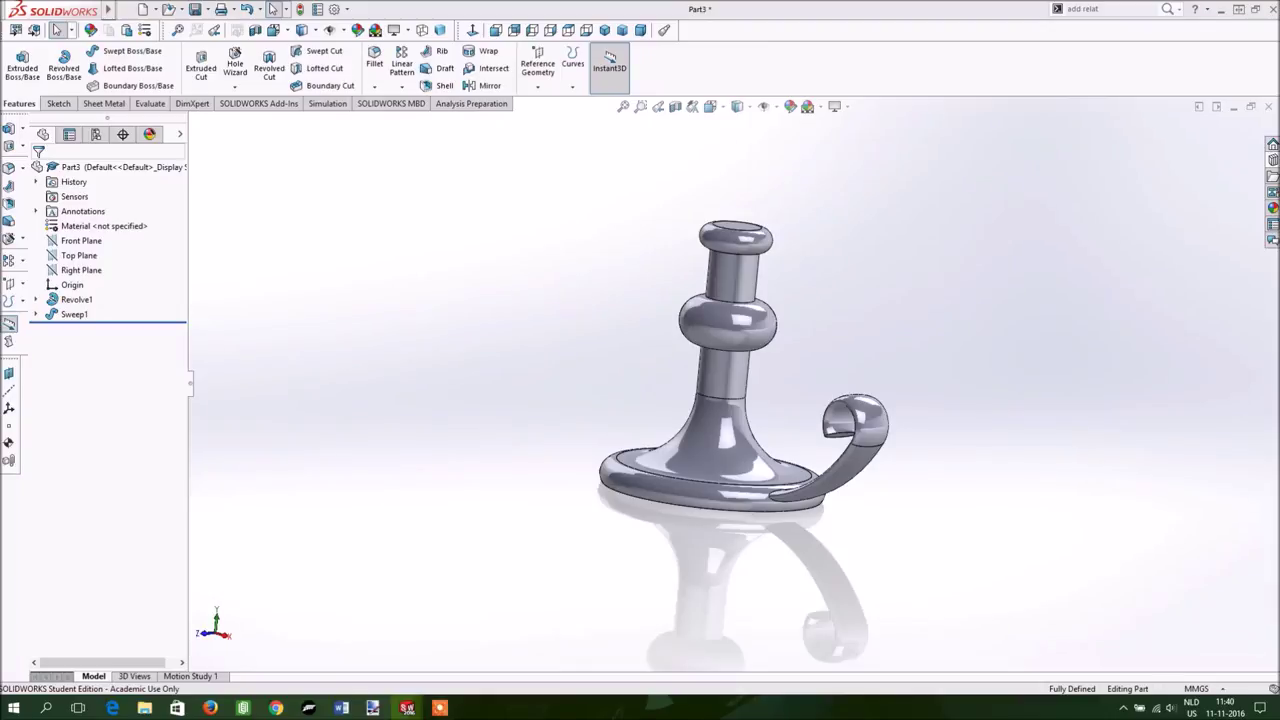
click(710, 106)
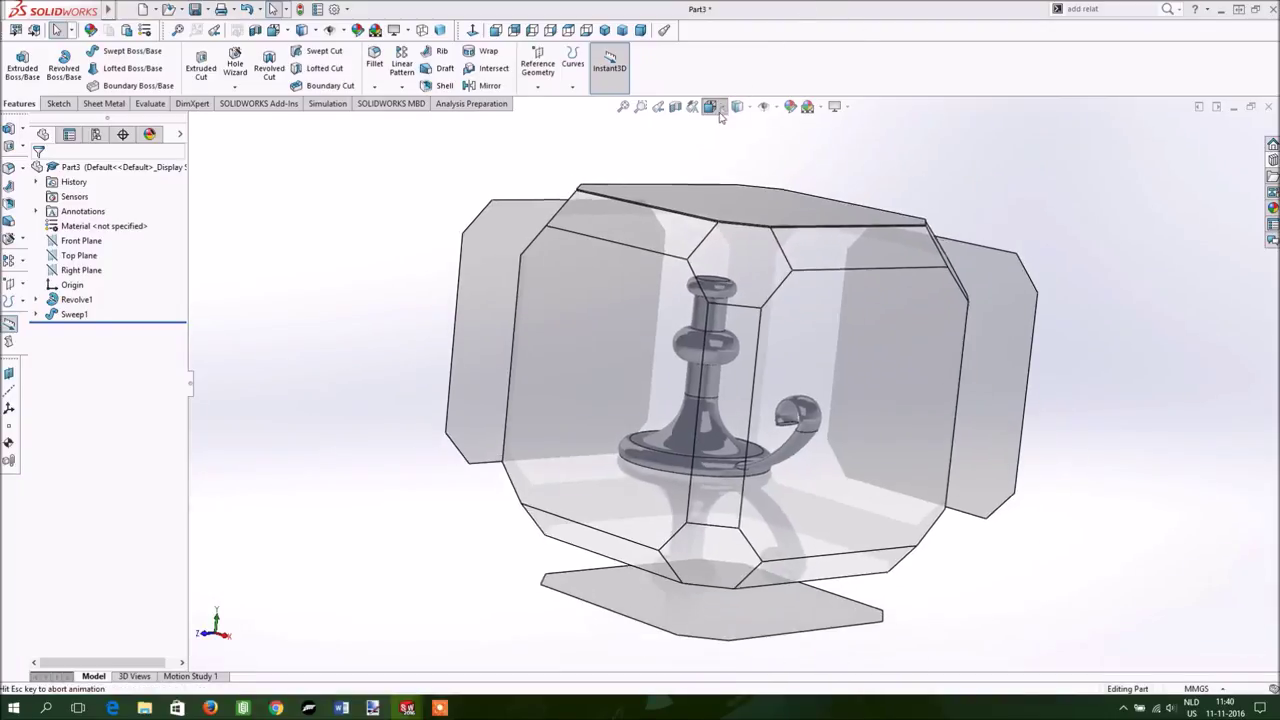
click(711, 201)
key(ctrl+8)
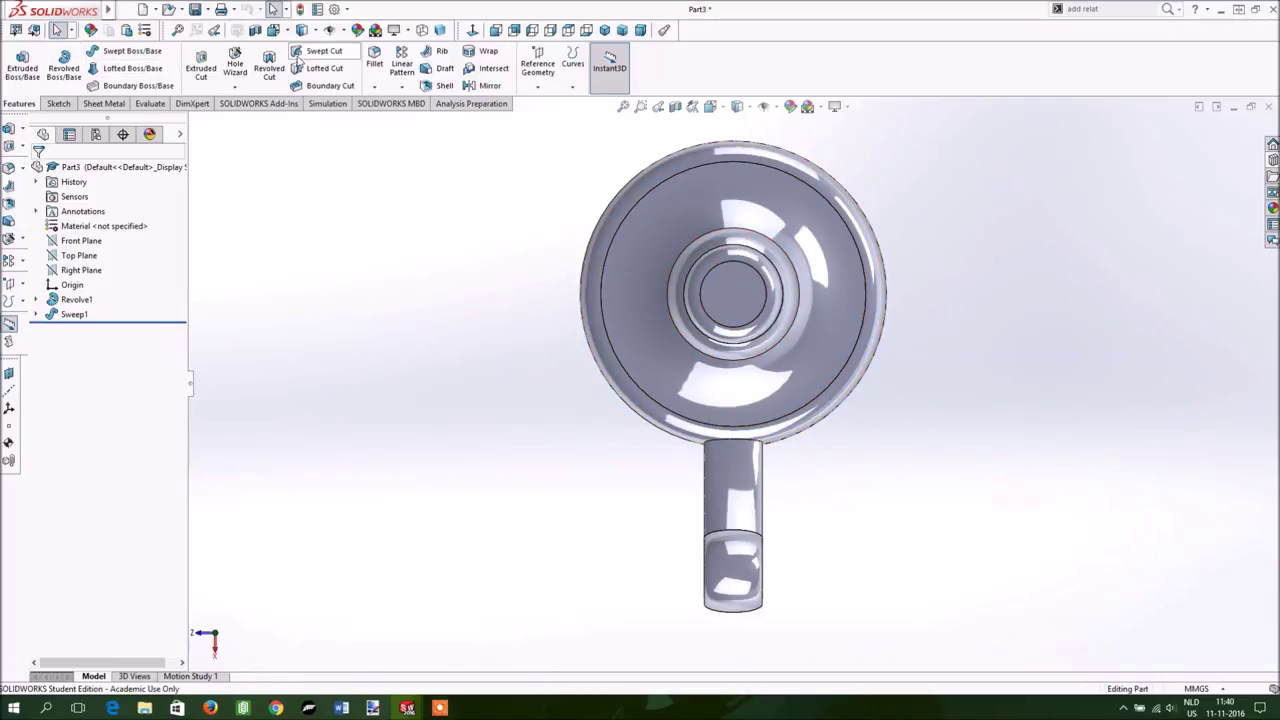
Start an Extruded Cut on the top face and draw a circle centred at the origin
click(203, 72)
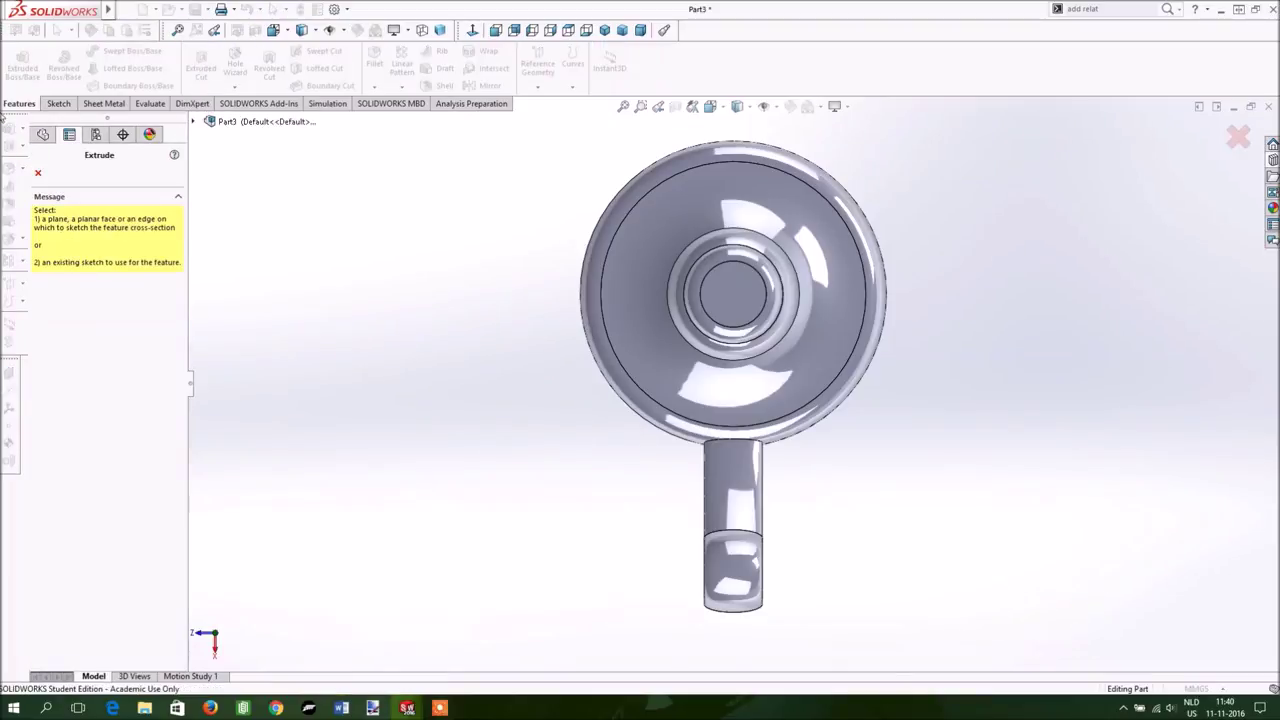
click(735, 297)
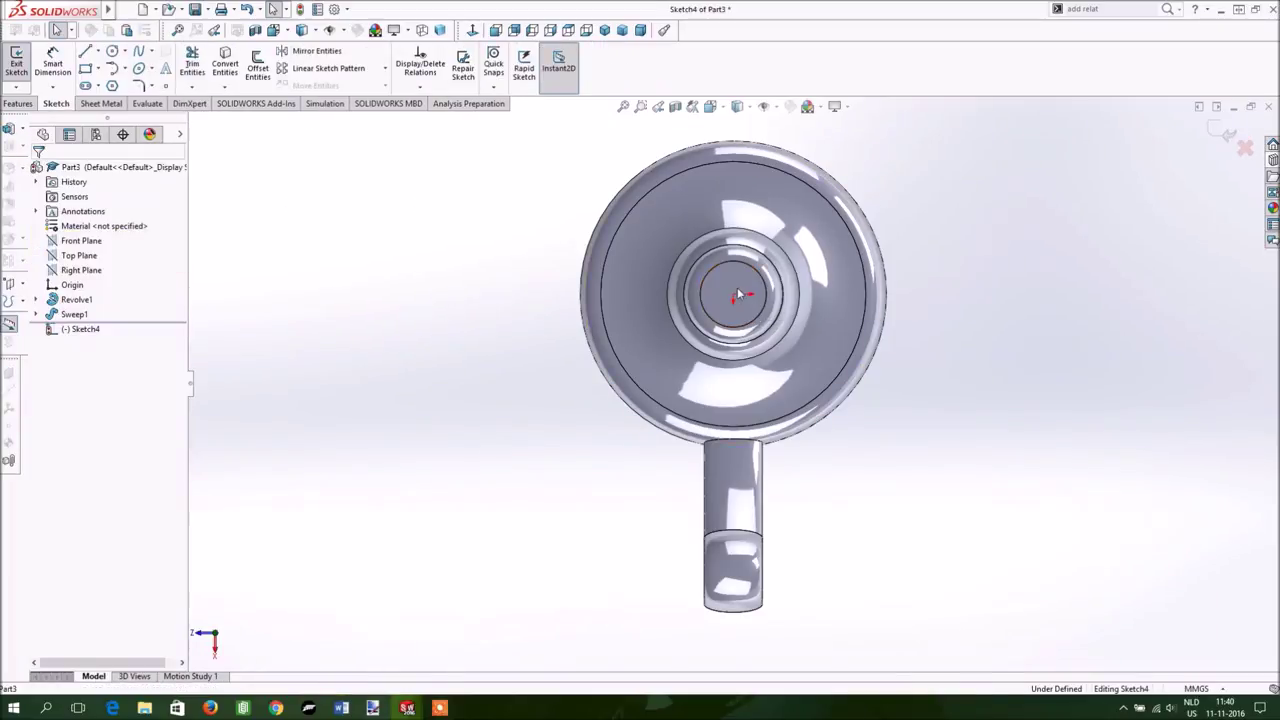
click(112, 52)
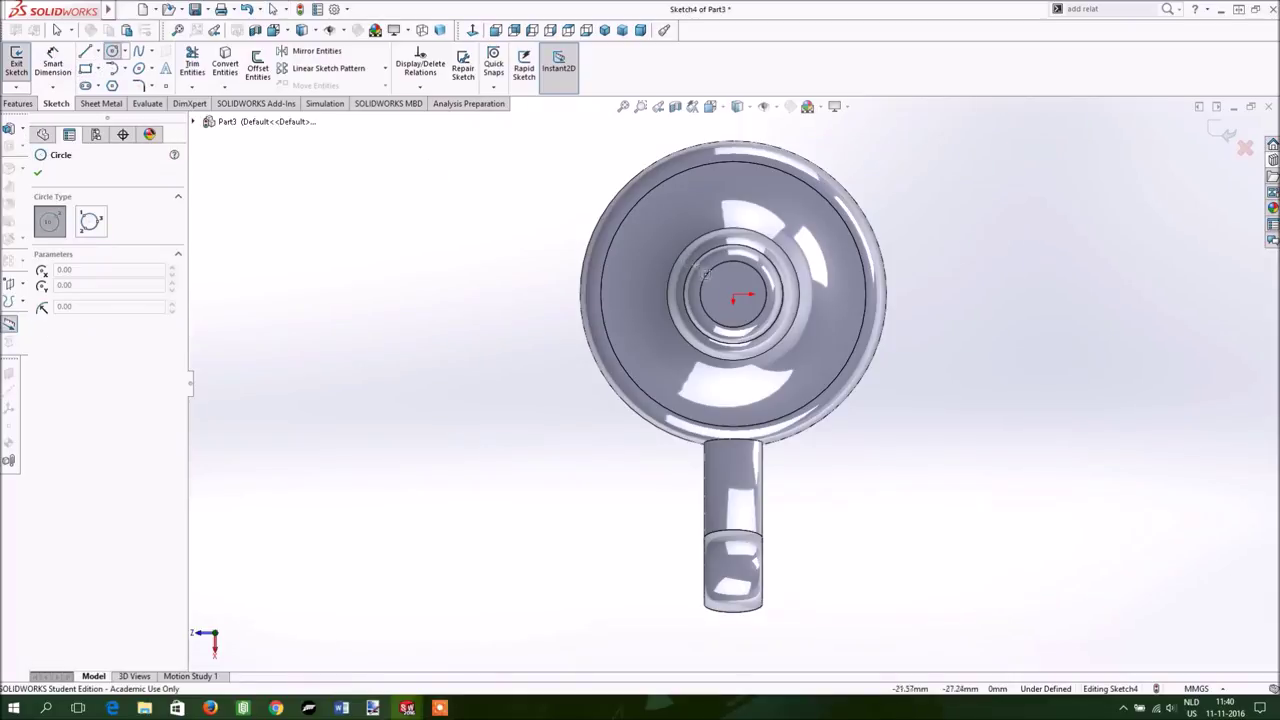
click(733, 297)
click(737, 298)
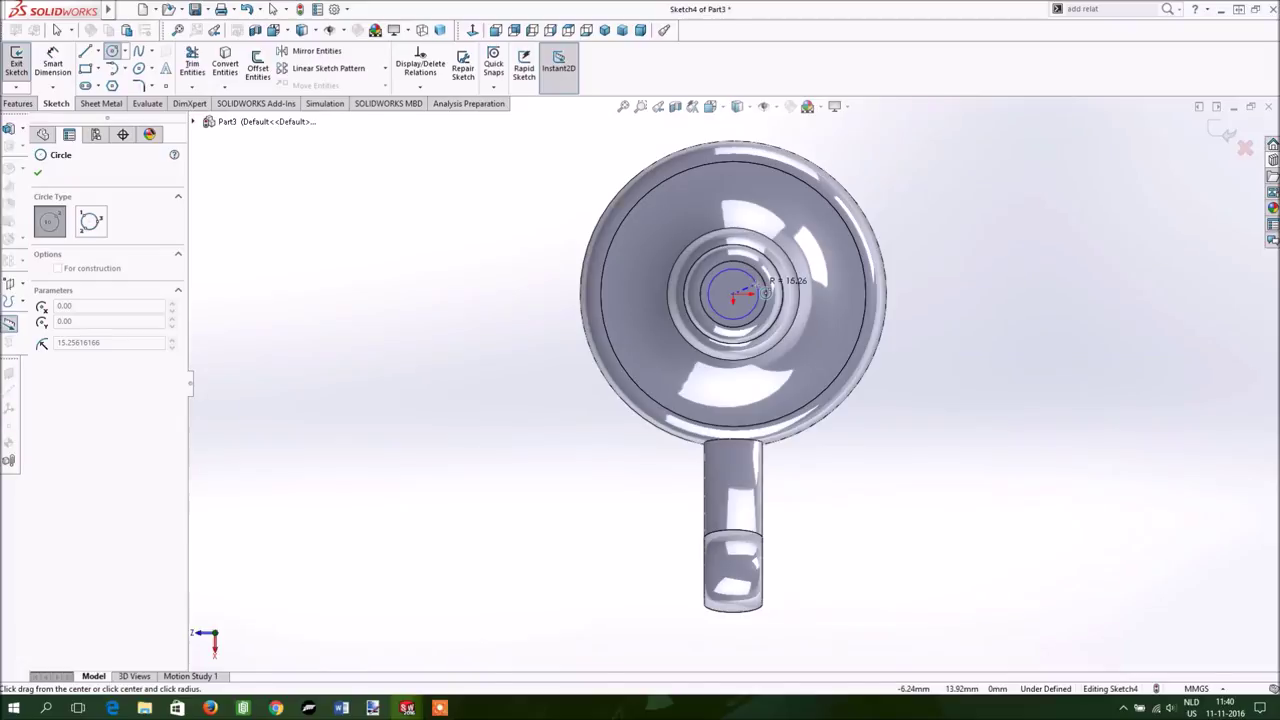
click(766, 291)
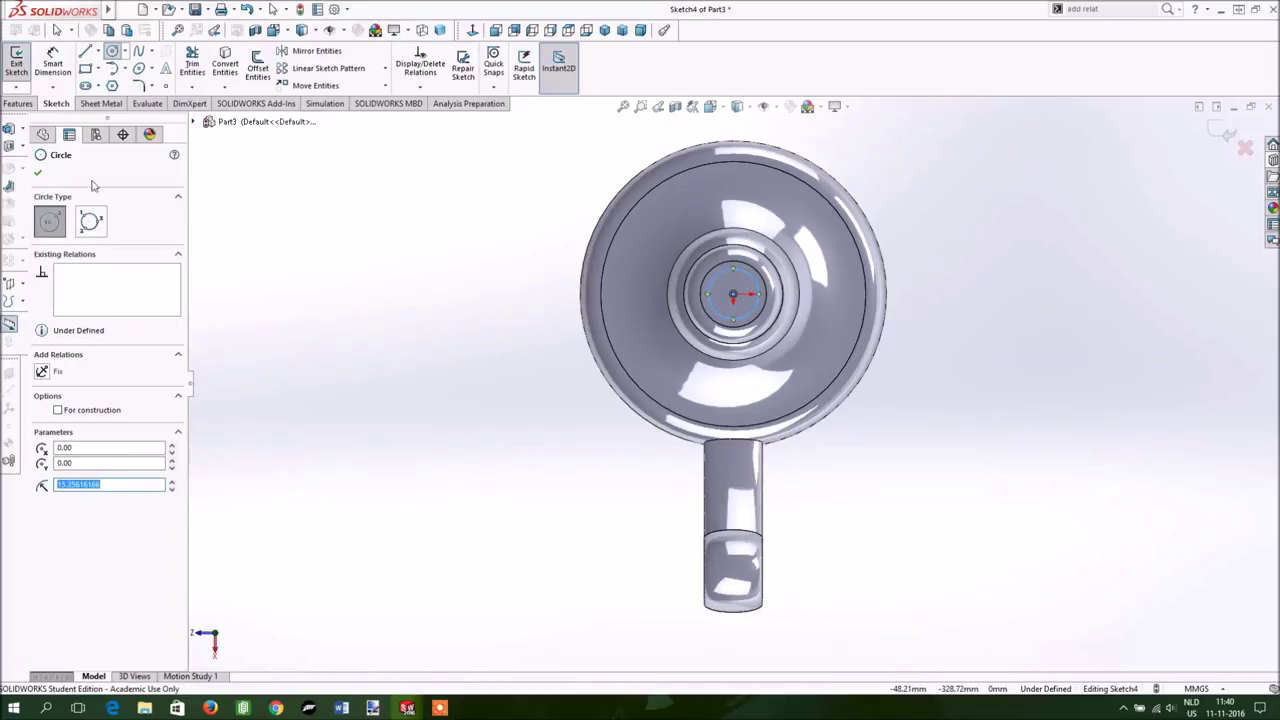
click(38, 175)
Dimension the circle to Ø30 and exit the sketch into the cut
click(53, 65)
click(718, 272)
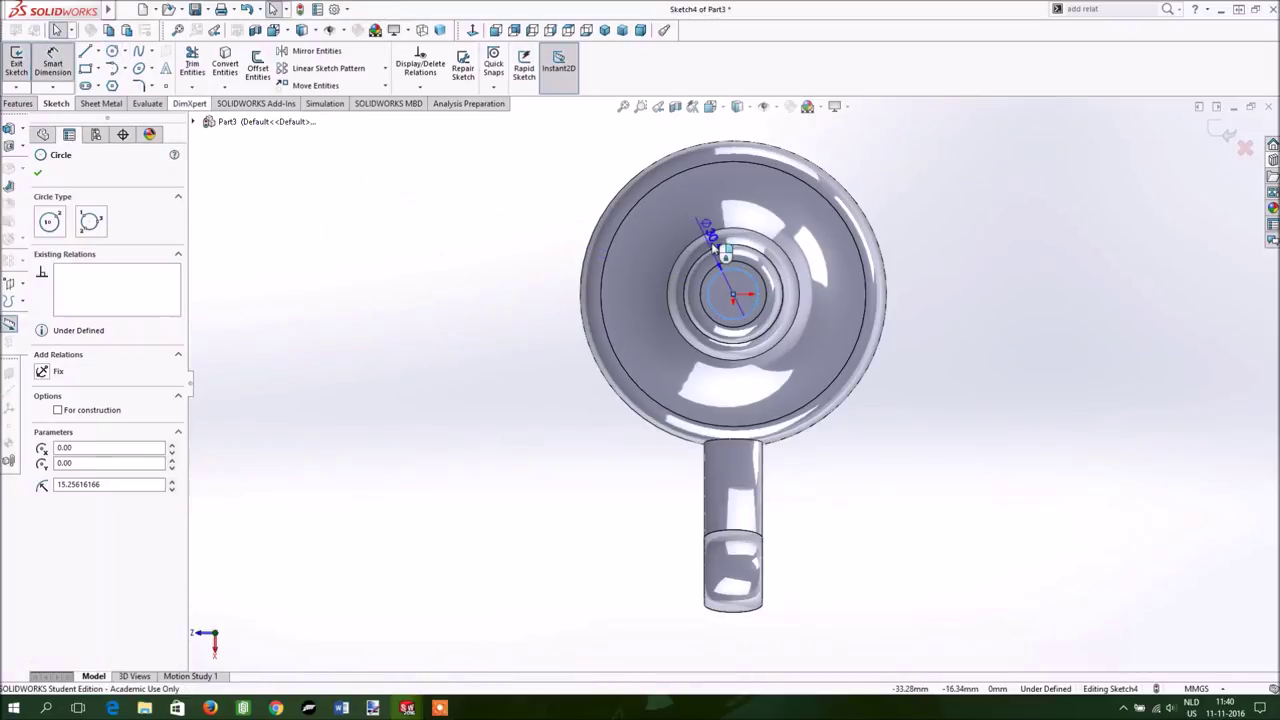
click(968, 236)
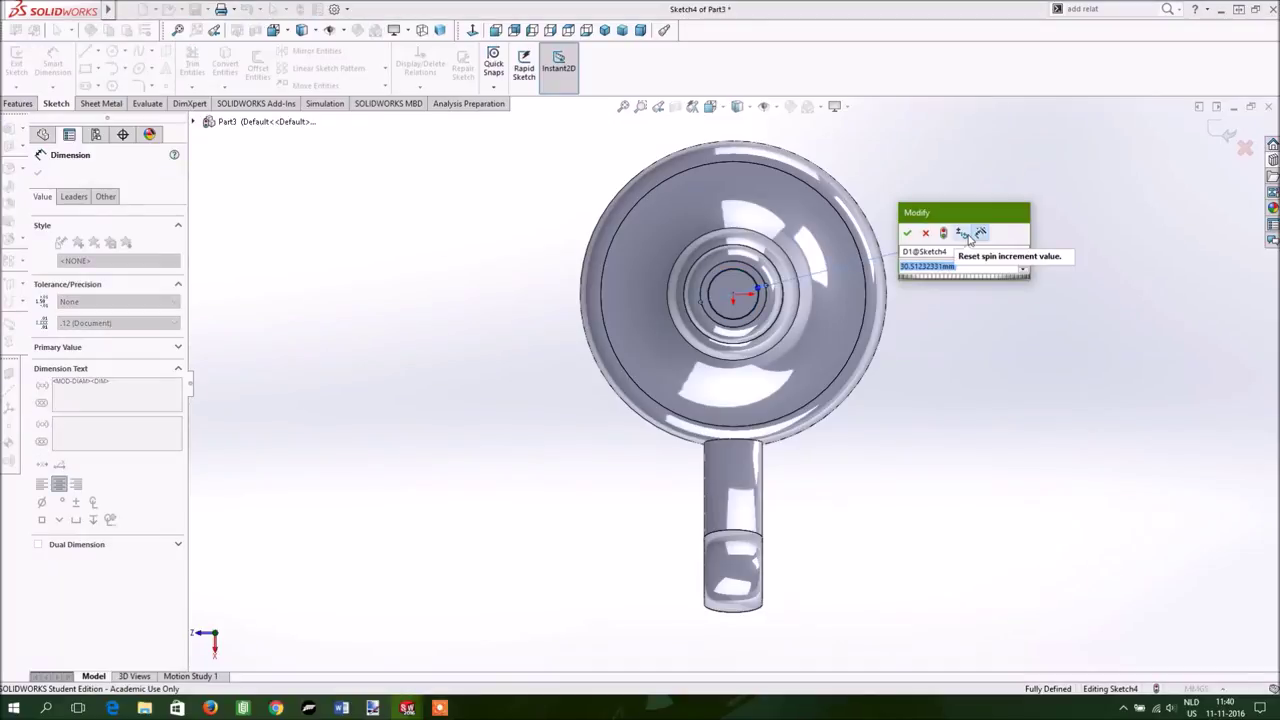
key(Return)
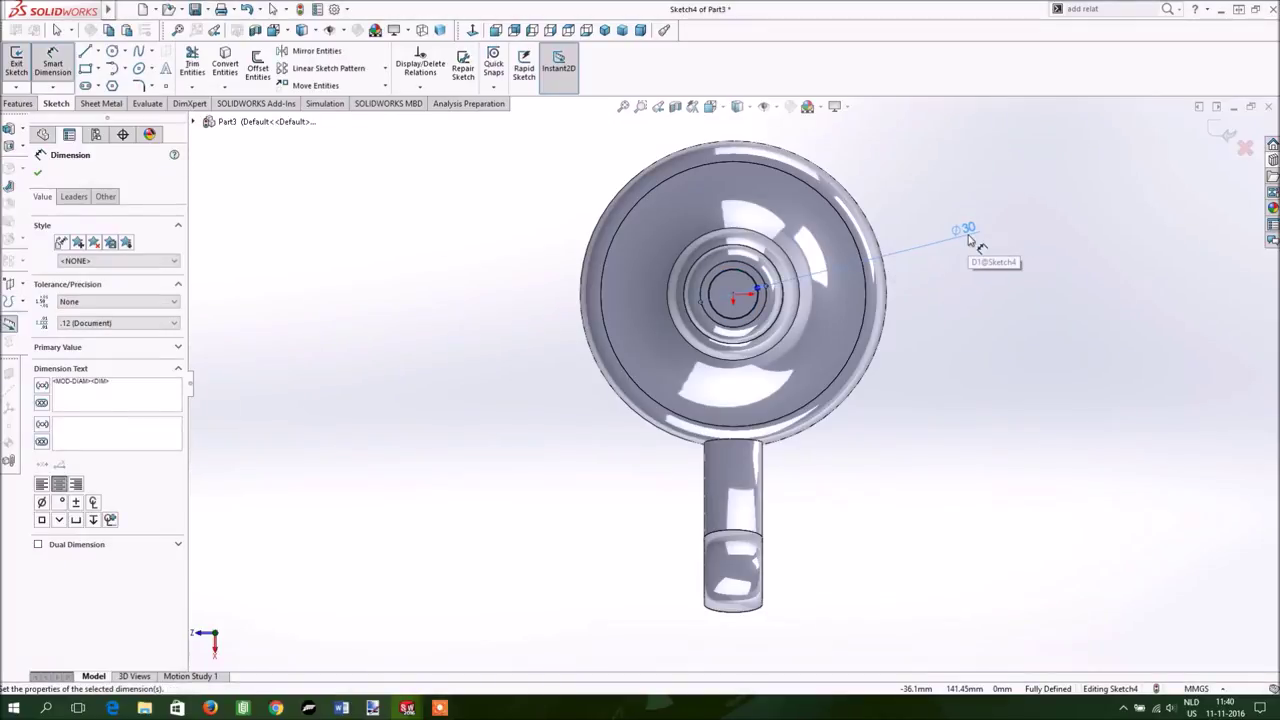
right_drag(491, 166, 472, 92)
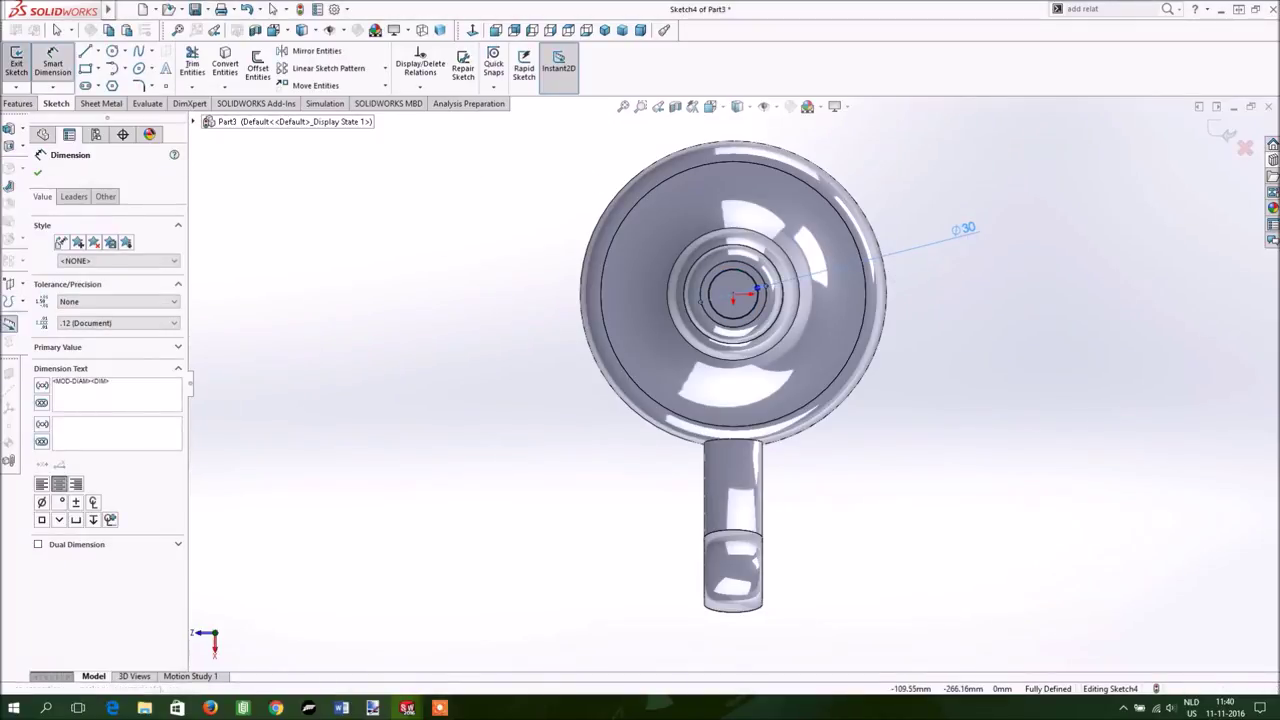
click(712, 107)
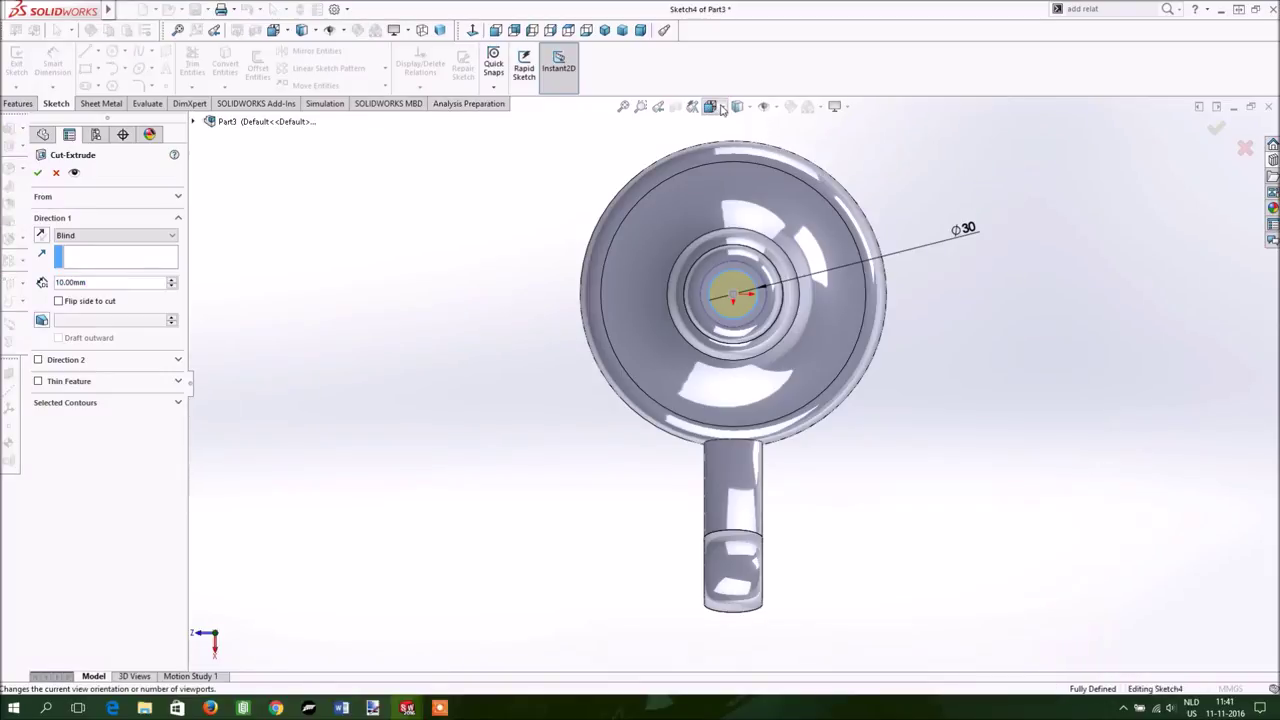
In isometric view, set the cut to 25 mm Blind depth with a 15° draft, then confirm
click(786, 145)
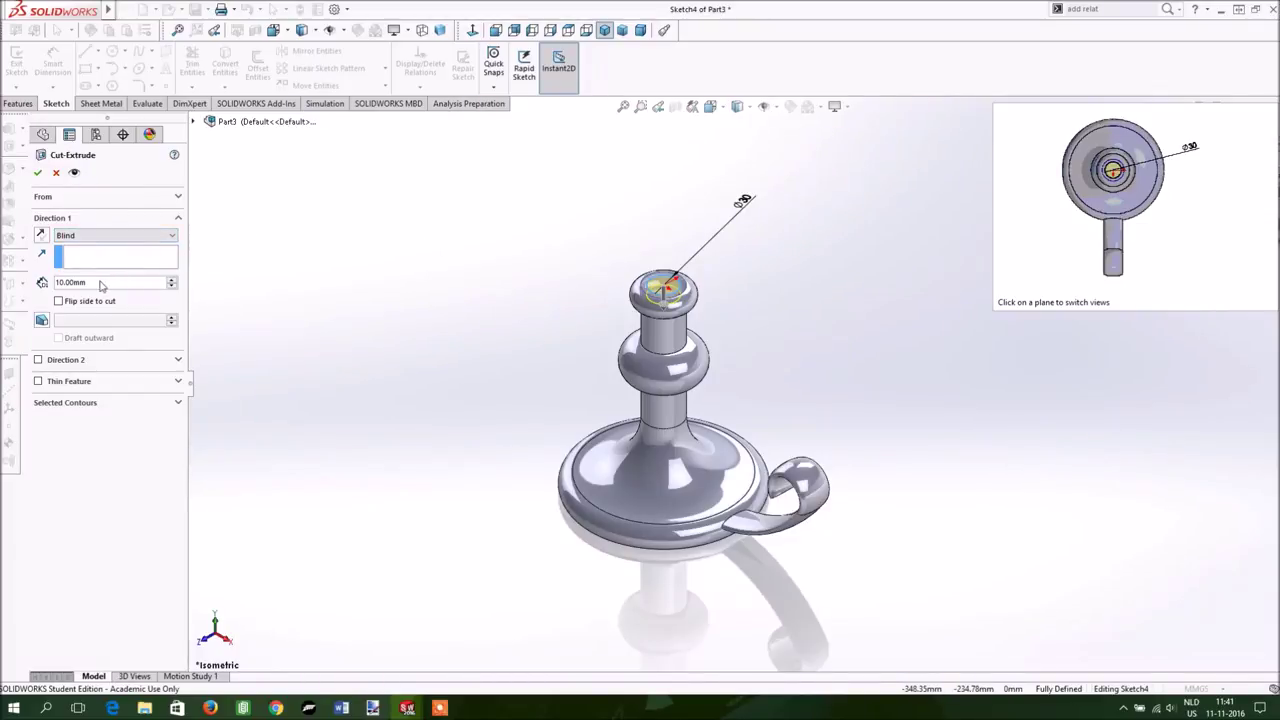
double_click(103, 283)
text(25)
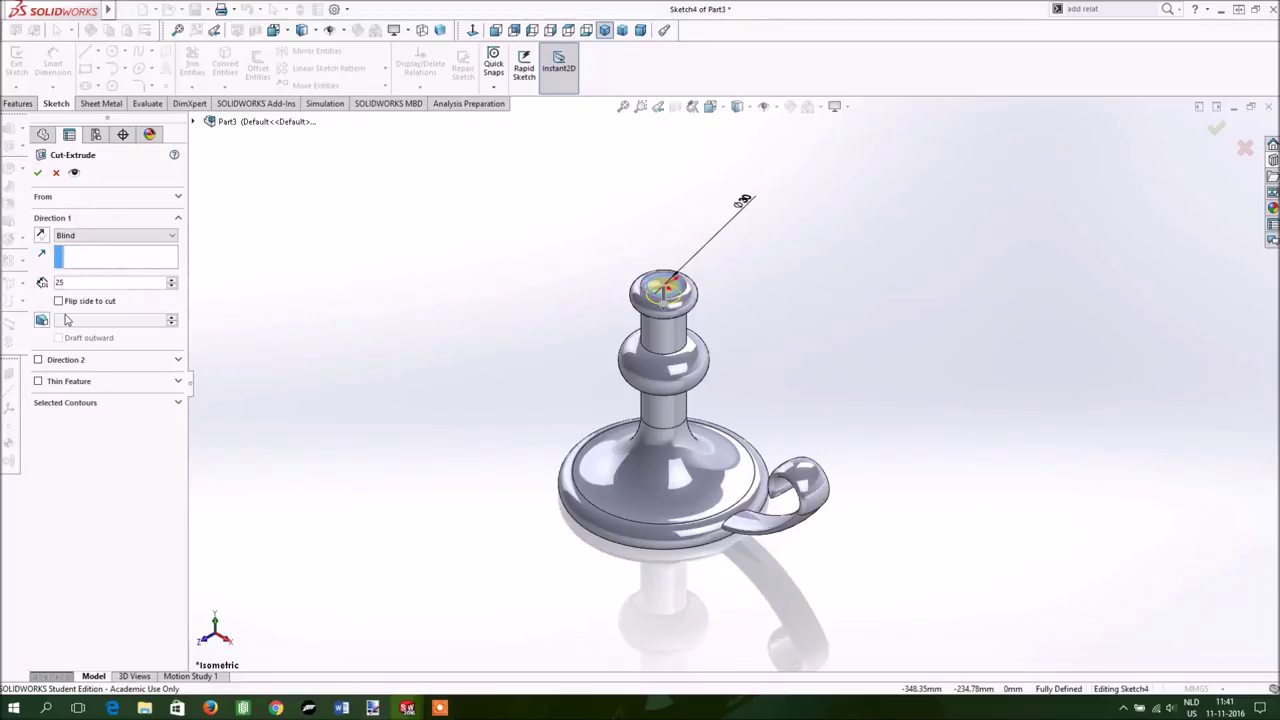
click(42, 320)
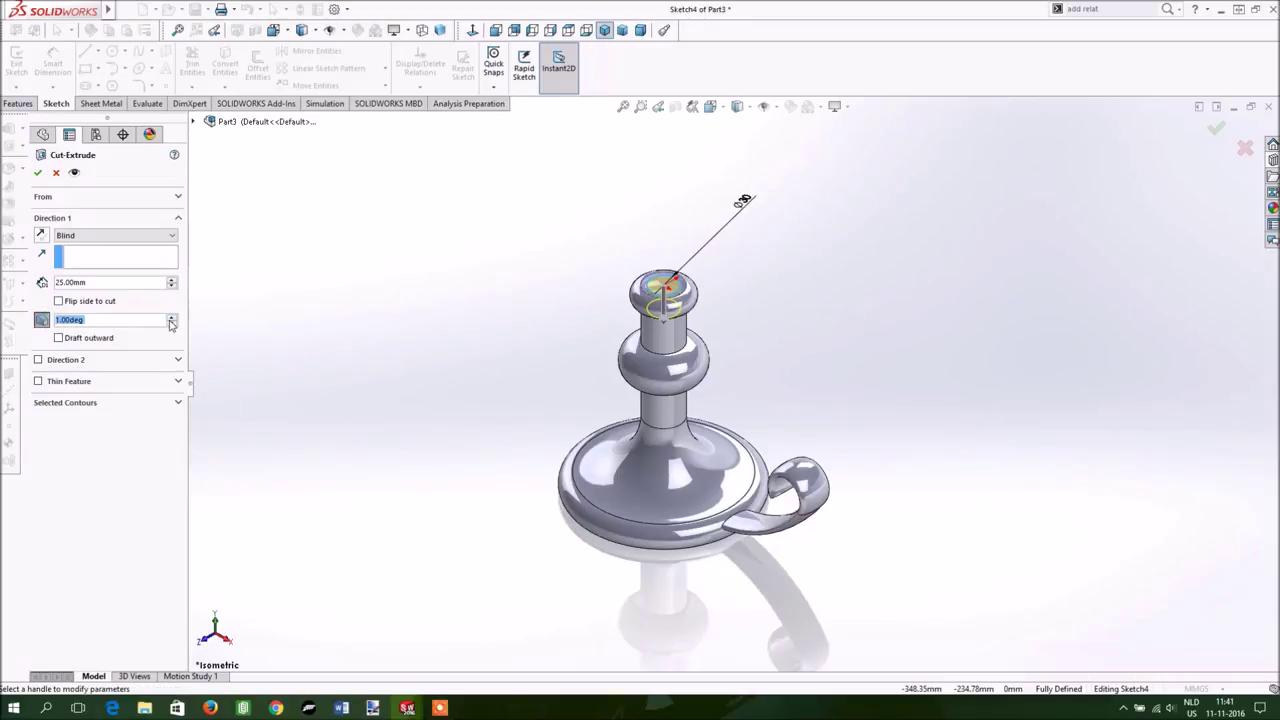
text(15)
click(37, 176)
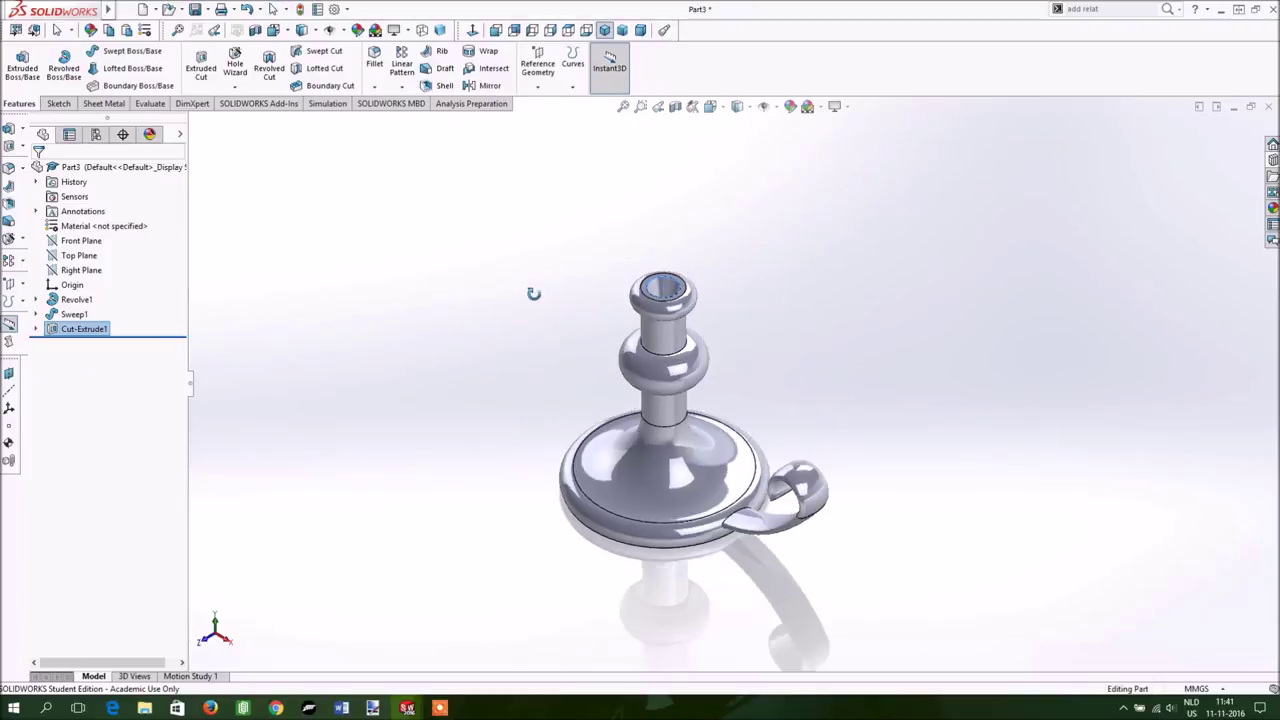